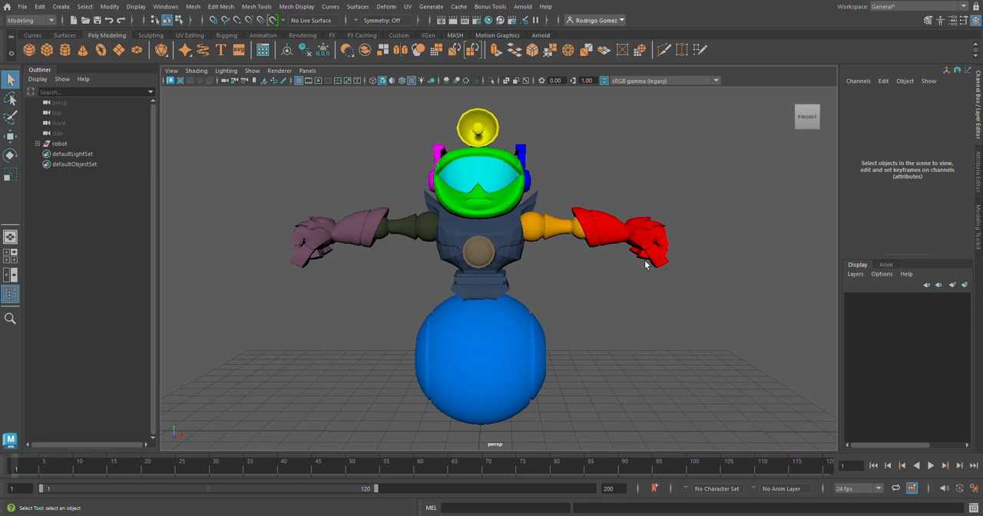
# Expand the robot group in the Outliner and apply Soften/Harden Edges to the Body_main mesh.
pyautogui.keyDown('alt'); pyautogui.moveTo(648, 335); pyautogui.dragTo(634, 298); pyautogui.keyUp('alt')
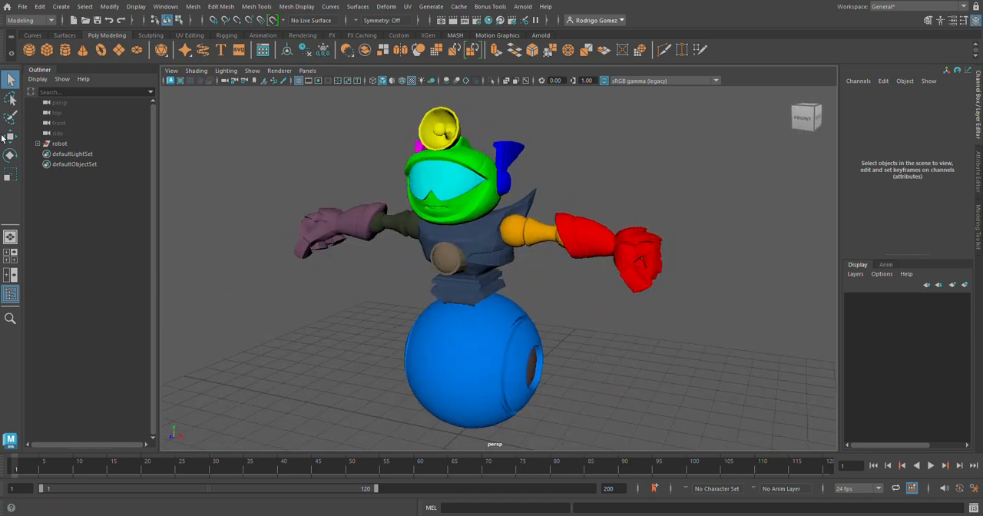
pyautogui.click(38, 145)
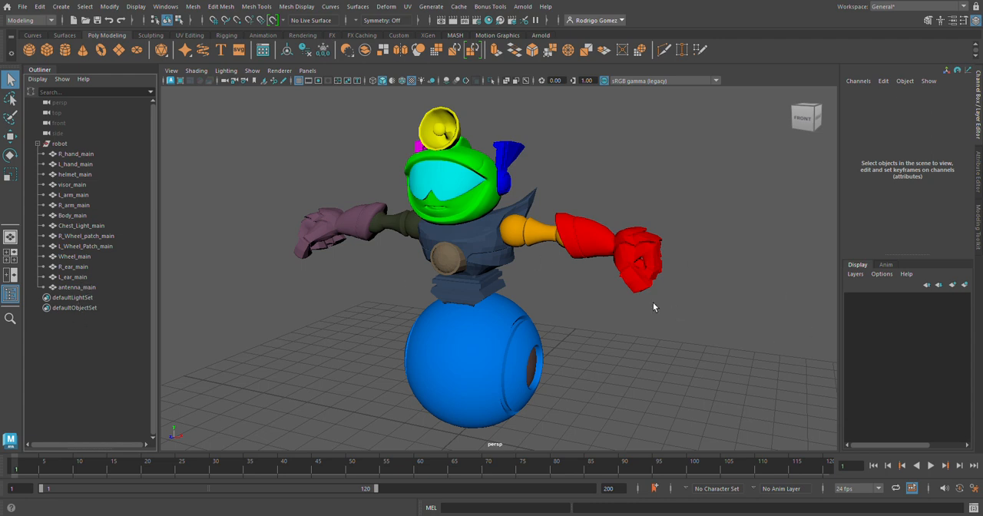
pyautogui.keyDown('alt'); pyautogui.moveTo(527, 280); pyautogui.dragTo(571, 272); pyautogui.keyUp('alt')
pyautogui.keyDown('alt'); pyautogui.moveTo(571, 272); pyautogui.dragTo(725, 235, button='right'); pyautogui.keyUp('alt')
pyautogui.keyDown('alt'); pyautogui.moveTo(547, 243); pyautogui.dragTo(550, 259, button='middle'); pyautogui.keyUp('alt')
pyautogui.click(517, 252)
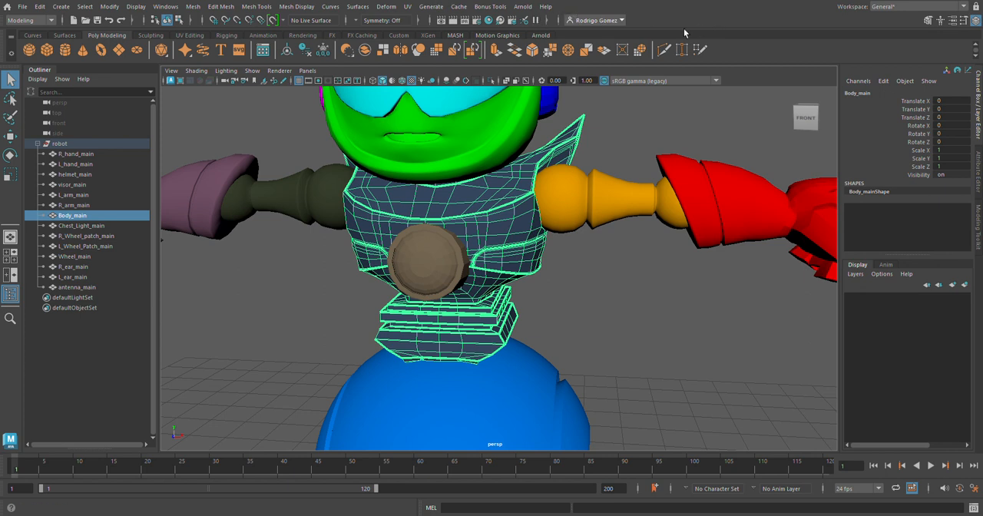
pyautogui.click(309, 7)
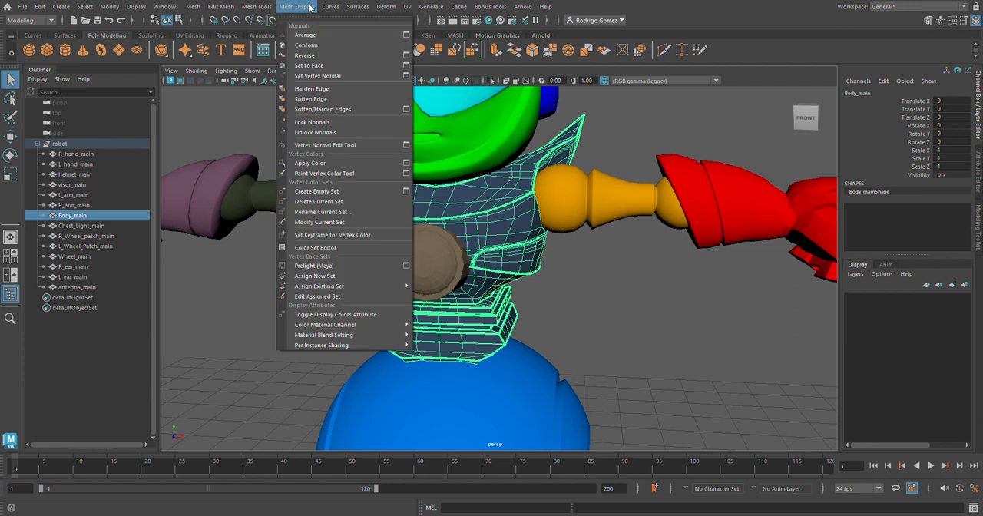
pyautogui.click(328, 109)
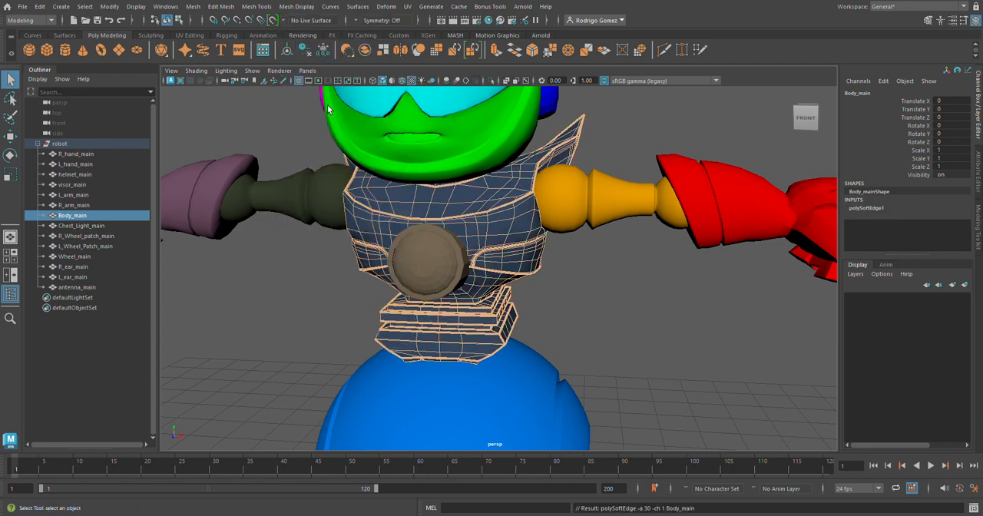
pyautogui.moveTo(523, 223); pyautogui.dragTo(548, 219, button='right')
pyautogui.click(591, 281)
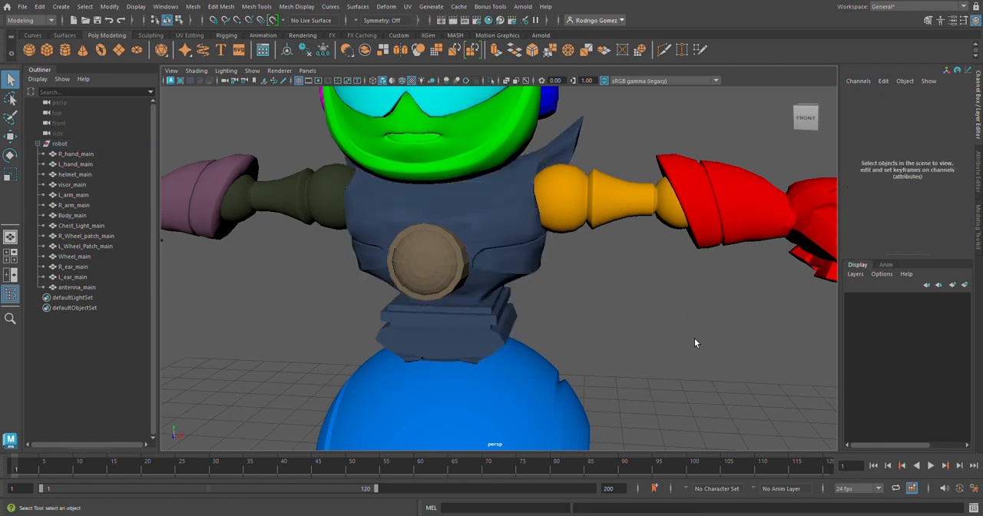
pyautogui.keyDown('alt'); pyautogui.moveTo(622, 296); pyautogui.dragTo(552, 277); pyautogui.keyUp('alt')
pyautogui.scroll(-5, 435, 251)
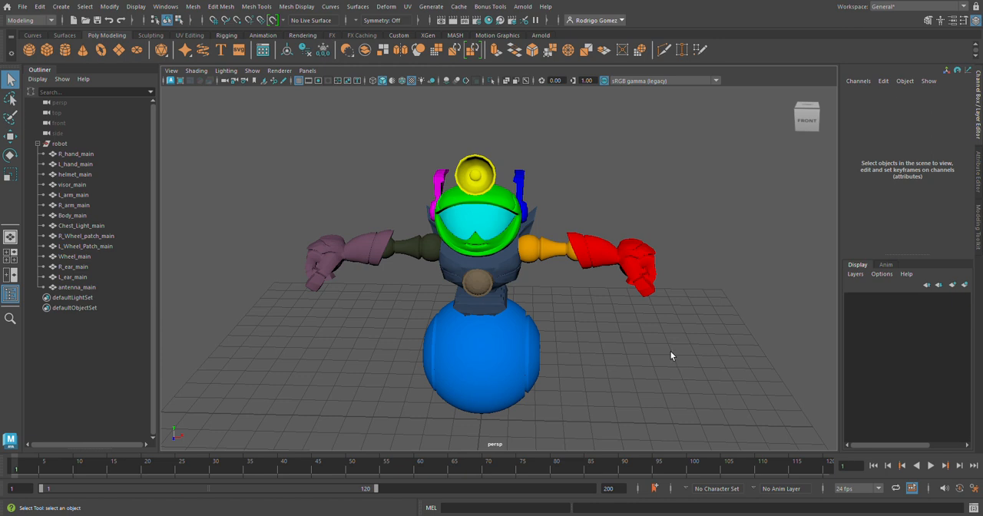
pyautogui.keyDown('alt'); pyautogui.moveTo(672, 353); pyautogui.dragTo(689, 332); pyautogui.keyUp('alt')
pyautogui.keyDown('alt'); pyautogui.moveTo(689, 332); pyautogui.dragTo(566, 329, button='right'); pyautogui.keyUp('alt')
pyautogui.keyDown('alt'); pyautogui.moveTo(564, 328); pyautogui.dragTo(530, 327, button='middle'); pyautogui.keyUp('alt')
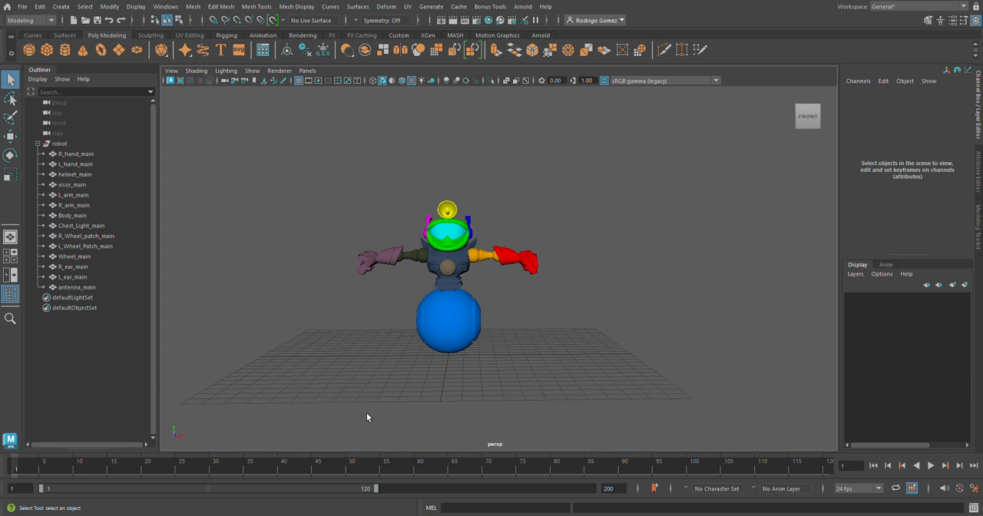
# Open the Reference Editor for the current scene.
pyautogui.click(23, 7)
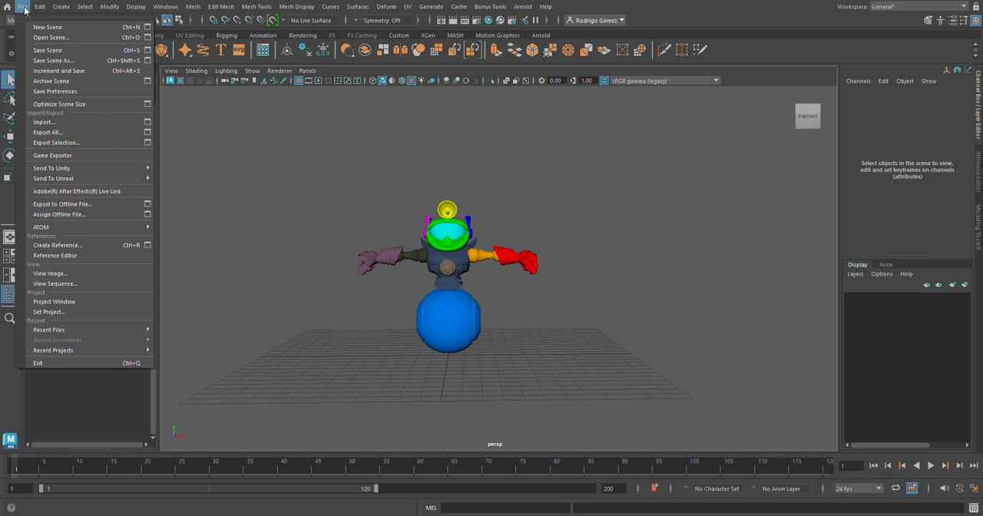
pyautogui.click(65, 256)
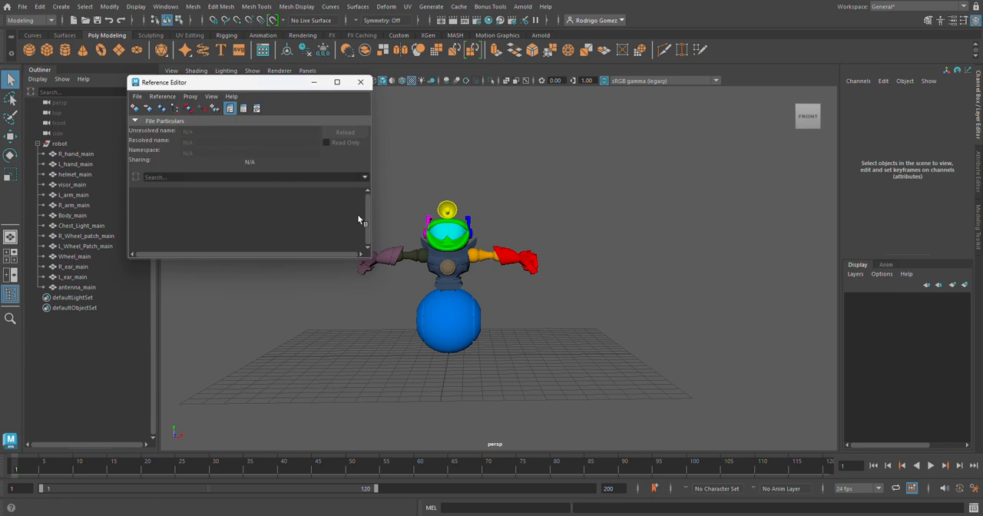
pyautogui.click(137, 98)
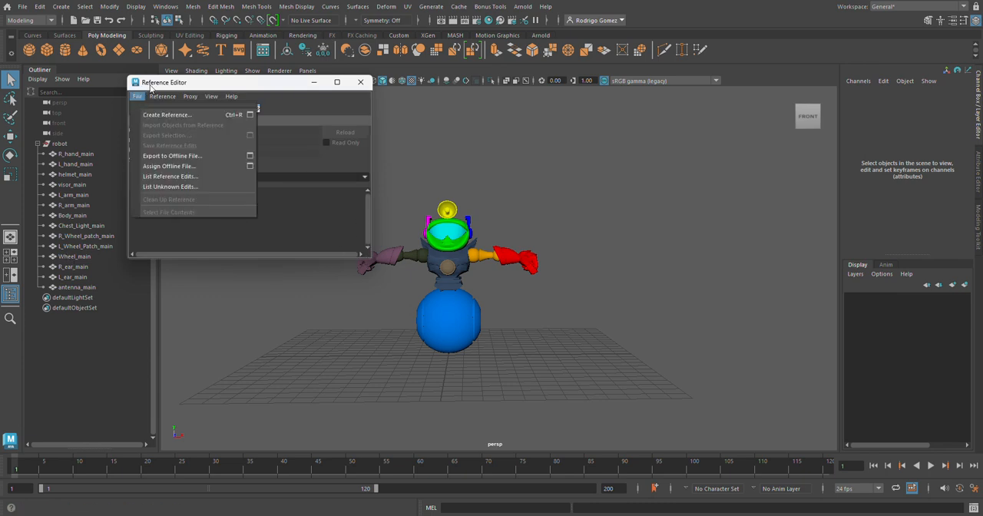
pyautogui.click(152, 88)
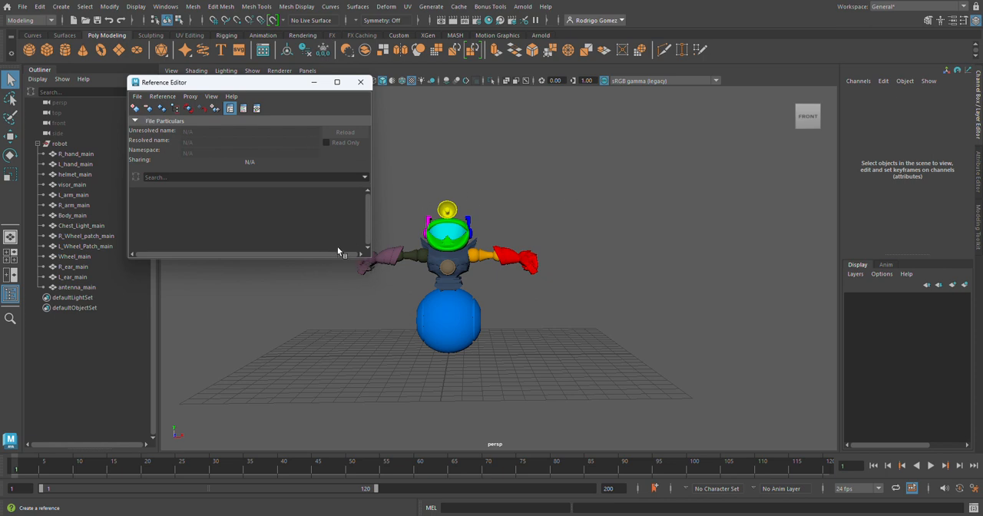
pyautogui.click(432, 15)
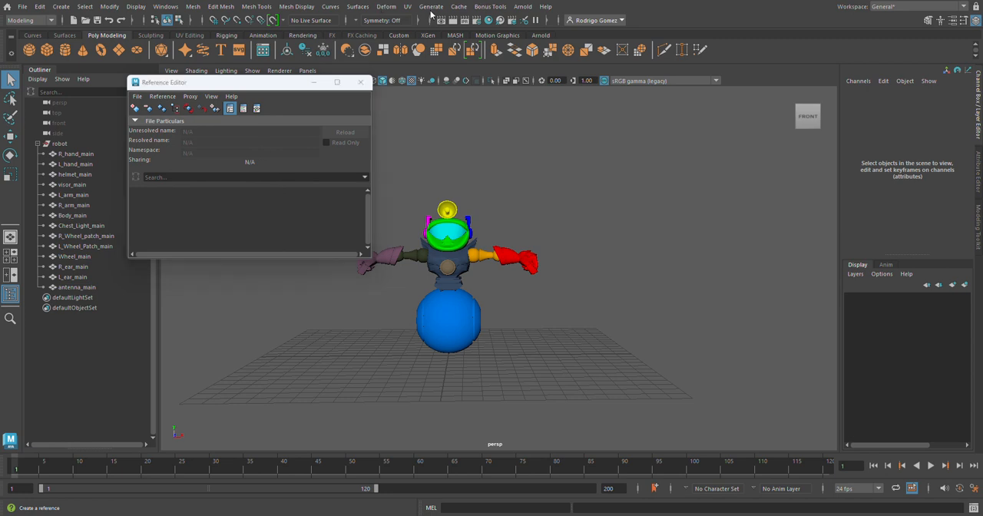
# Create a reference to Scale_ref_model.mb from the project's scenes folder and select its entry in the Reference Editor.
pyautogui.hotkey('ctrl', 'r')
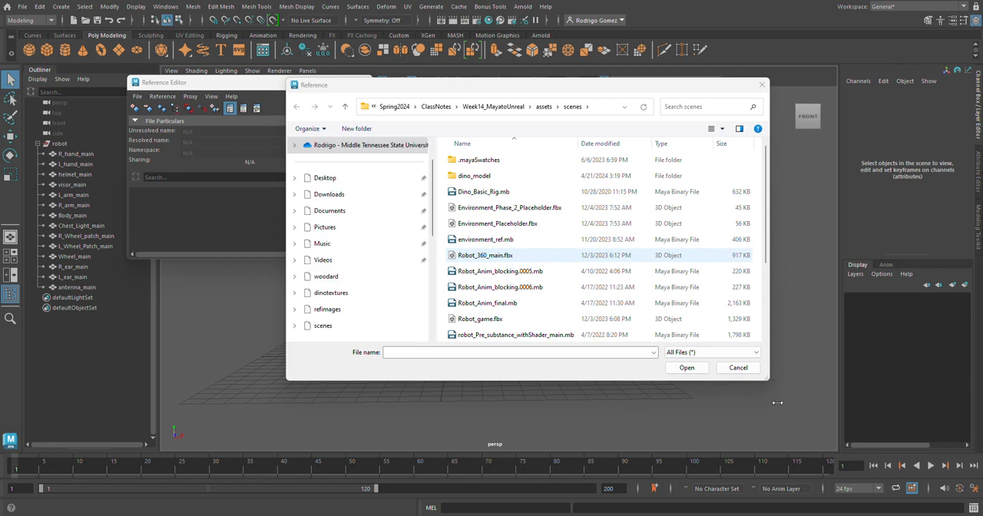
pyautogui.moveTo(766, 378); pyautogui.dragTo(767, 432)
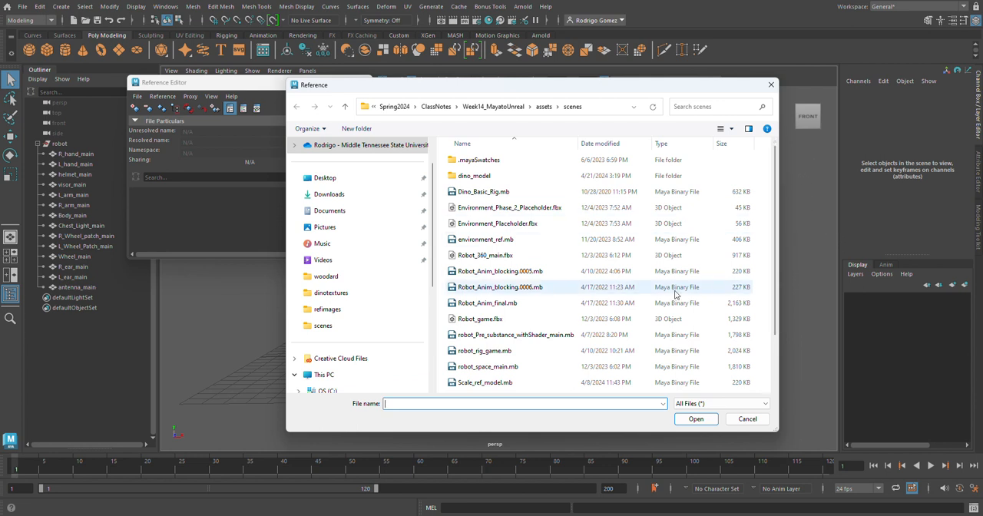
pyautogui.click(493, 384)
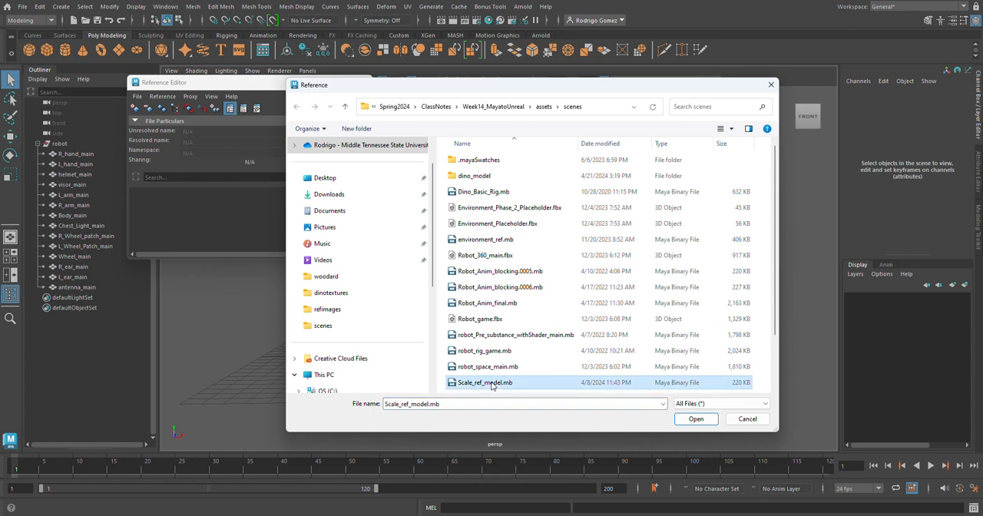
pyautogui.click(706, 420)
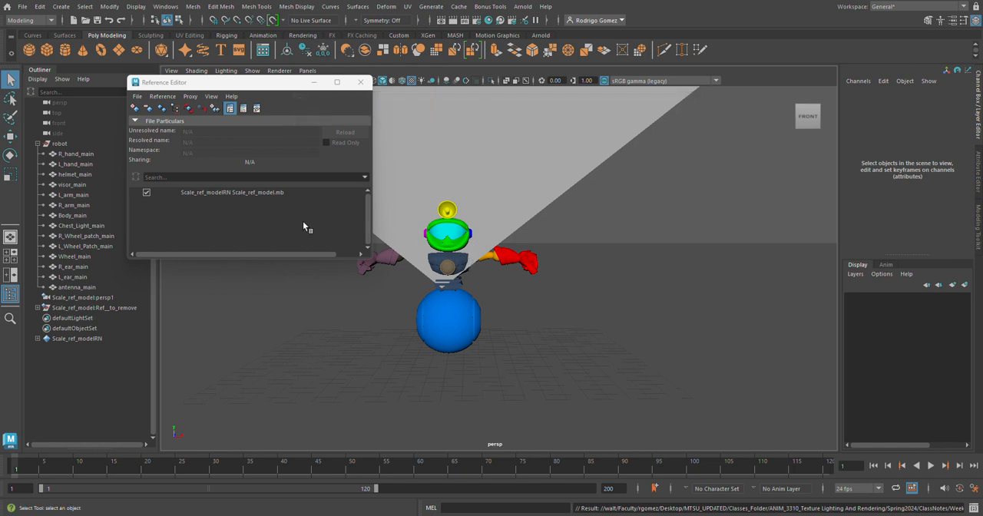
pyautogui.click(208, 193)
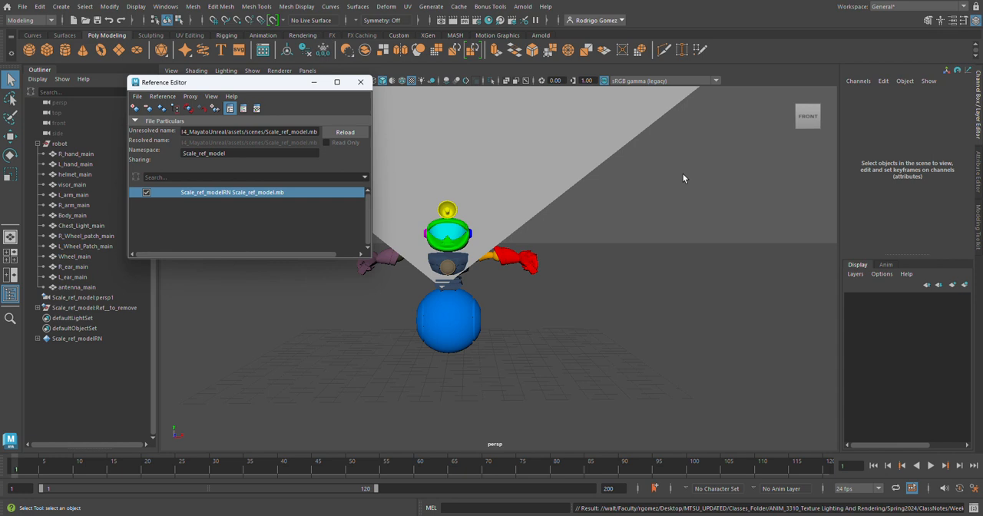
# Examine the robot's size against the referenced human figure and placement arrow, minimizing the Reference Editor out of the way.
pyautogui.keyDown('alt'); pyautogui.moveTo(698, 205); pyautogui.dragTo(272, 209, button='right'); pyautogui.keyUp('alt')
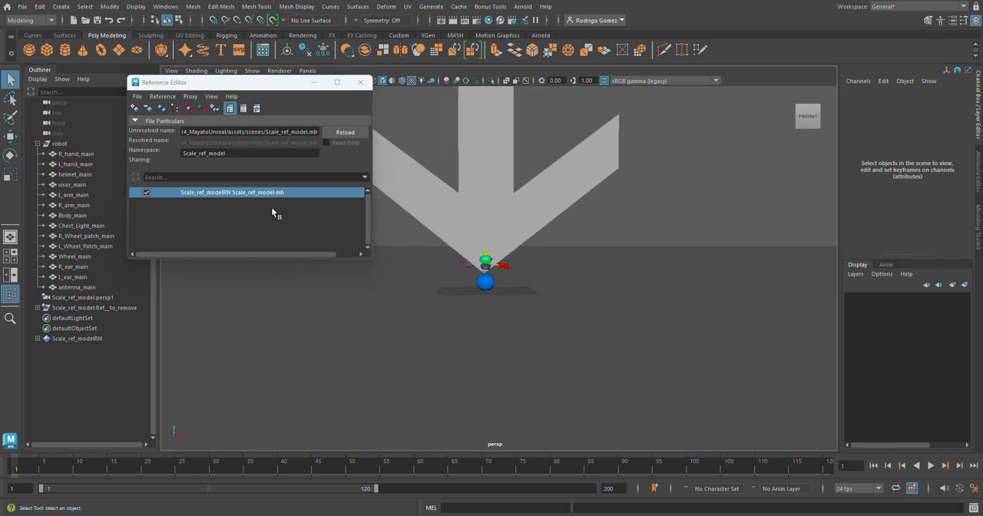
pyautogui.keyDown('alt'); pyautogui.moveTo(588, 225); pyautogui.dragTo(583, 288); pyautogui.keyUp('alt')
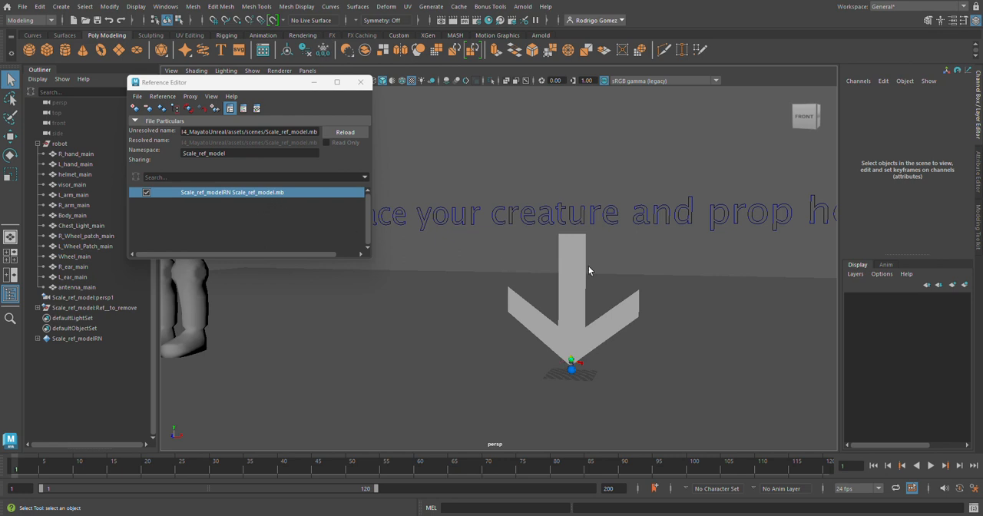
pyautogui.keyDown('alt'); pyautogui.moveTo(667, 273); pyautogui.dragTo(395, 268, button='right'); pyautogui.keyUp('alt')
pyautogui.keyDown('alt'); pyautogui.moveTo(465, 281); pyautogui.dragTo(455, 308, button='middle'); pyautogui.keyUp('alt')
pyautogui.keyDown('alt'); pyautogui.moveTo(456, 308); pyautogui.dragTo(697, 286, button='right'); pyautogui.keyUp('alt')
pyautogui.scroll(-4, 700, 284)
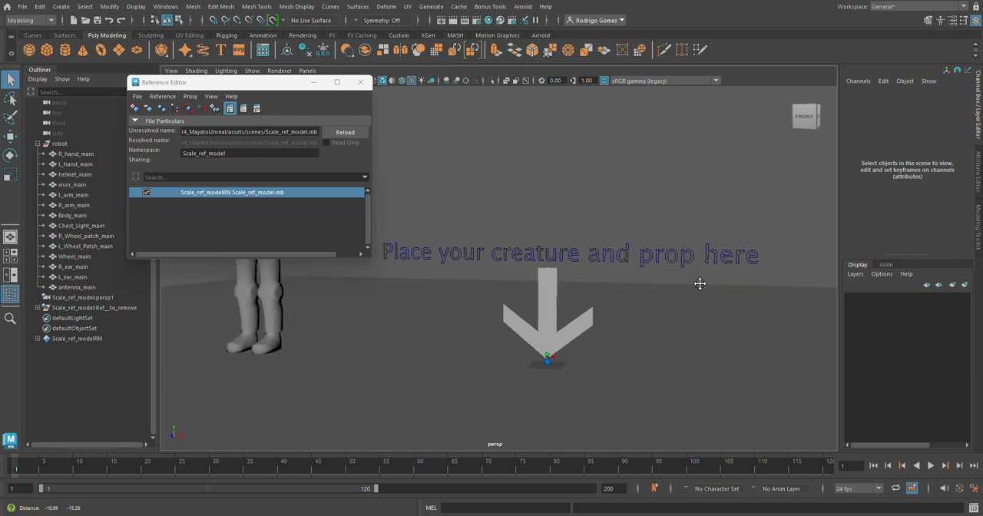
pyautogui.keyDown('alt'); pyautogui.moveTo(702, 295); pyautogui.dragTo(665, 293, button='right'); pyautogui.keyUp('alt')
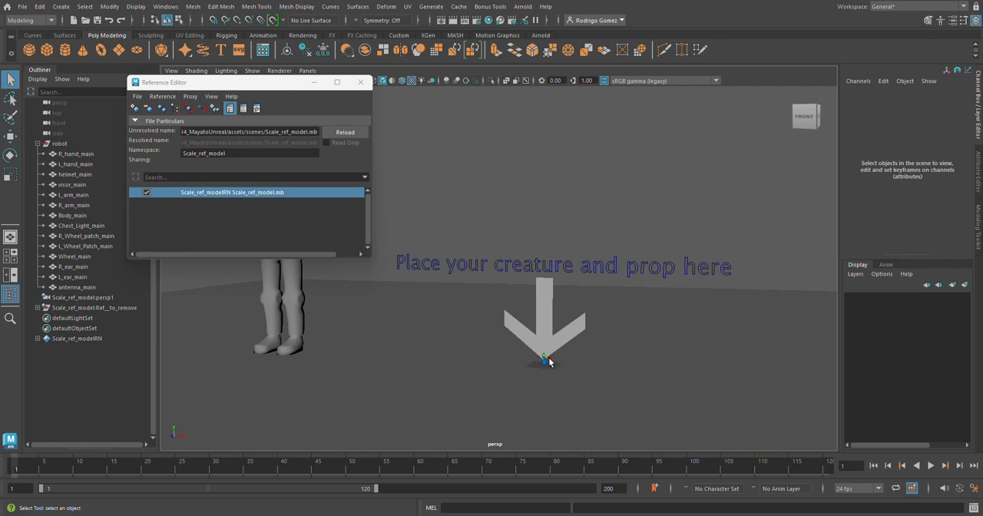
pyautogui.click(314, 82)
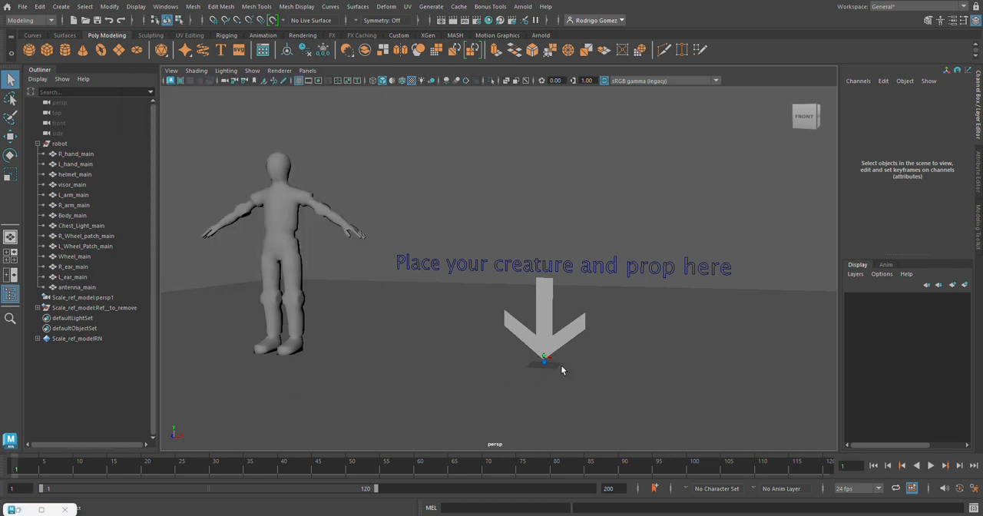
# Scale the whole robot group uniformly to 9.28 in X, Y and Z.
pyautogui.click(60, 148)
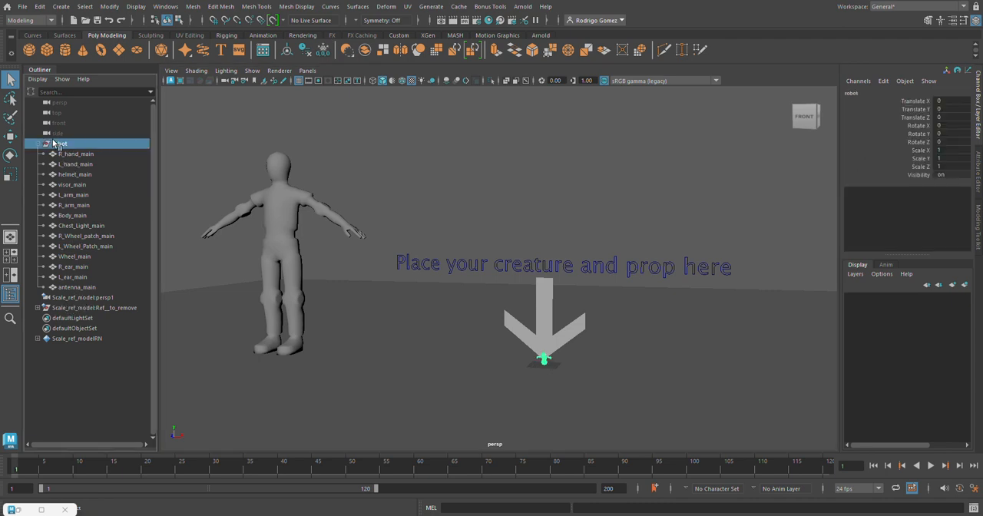
pyautogui.click(945, 150)
pyautogui.keyDown('shift'); pyautogui.click(952, 168); pyautogui.keyUp('shift')
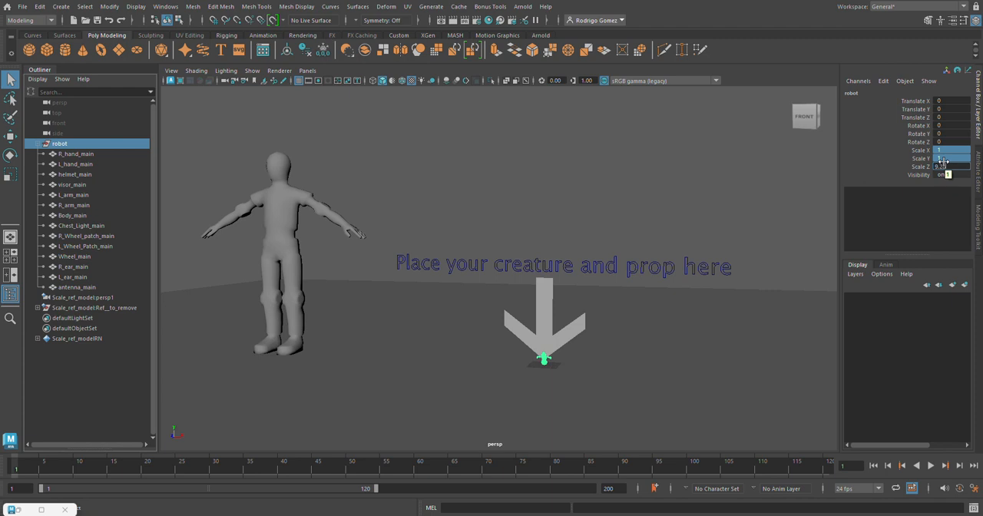
pyautogui.press('Return')
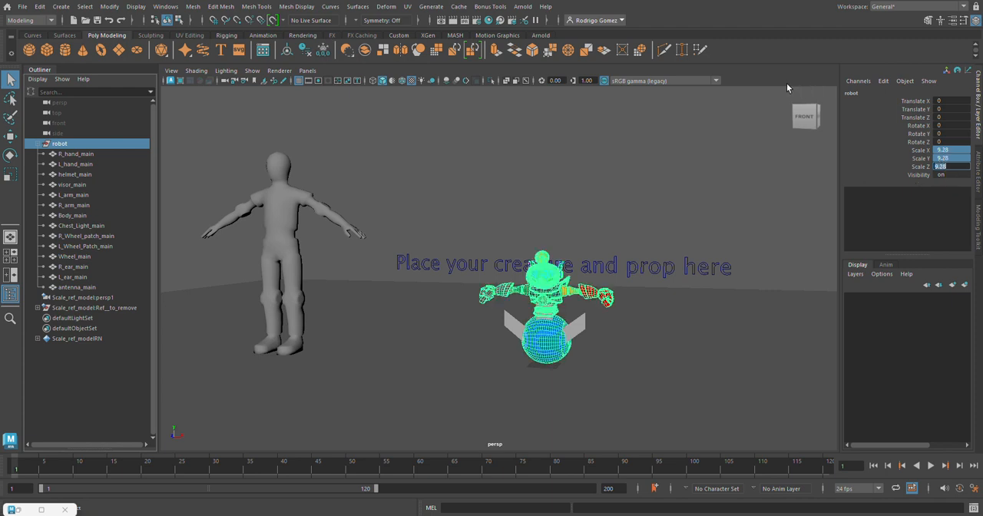
pyautogui.click(893, 170)
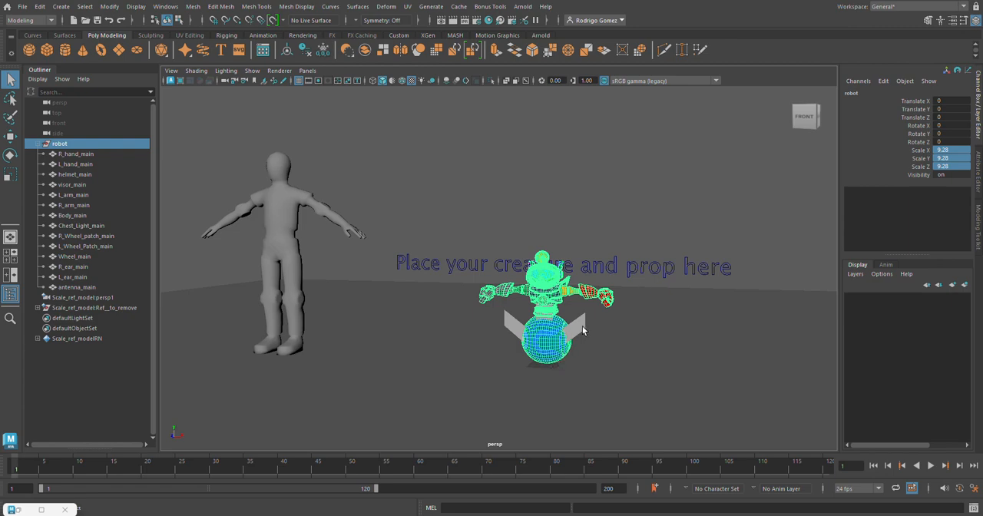
# Inspect the enlarged robot up close and compare its height with the human reference figure.
pyautogui.keyDown('alt'); pyautogui.moveTo(591, 305); pyautogui.dragTo(787, 282, button='right'); pyautogui.keyUp('alt')
pyautogui.keyDown('alt'); pyautogui.moveTo(478, 240); pyautogui.dragTo(393, 180, button='middle'); pyautogui.keyUp('alt')
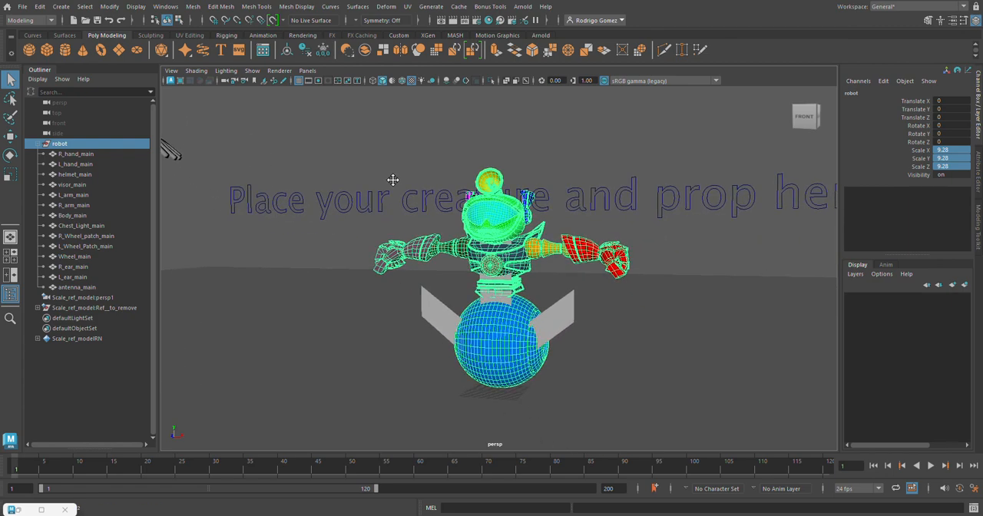
pyautogui.keyDown('alt'); pyautogui.moveTo(393, 180); pyautogui.dragTo(652, 184, button='right'); pyautogui.keyUp('alt')
pyautogui.keyDown('alt'); pyautogui.moveTo(652, 198); pyautogui.dragTo(648, 215); pyautogui.keyUp('alt')
pyautogui.keyDown('alt'); pyautogui.moveTo(648, 215); pyautogui.dragTo(665, 193, button='right'); pyautogui.keyUp('alt')
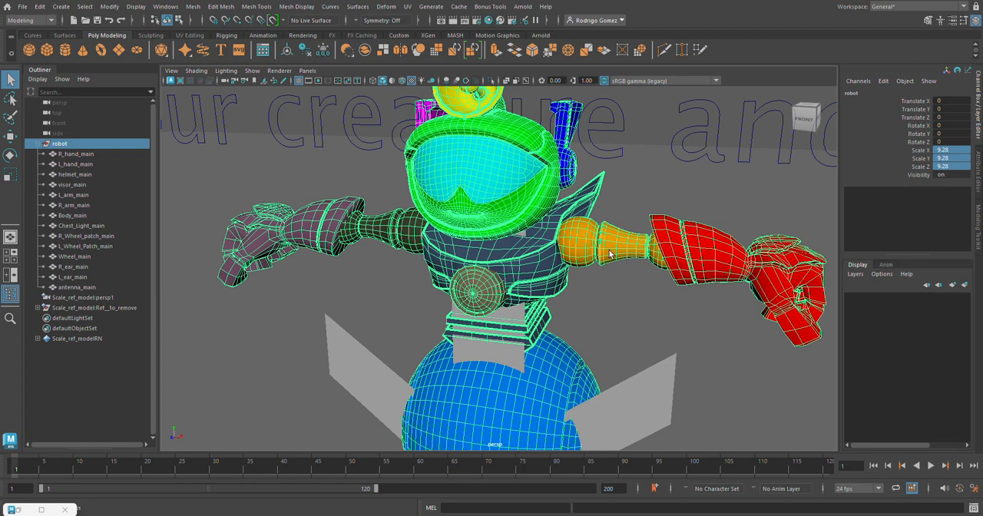
pyautogui.keyDown('alt'); pyautogui.moveTo(673, 269); pyautogui.dragTo(348, 236, button='right'); pyautogui.keyUp('alt')
pyautogui.keyDown('alt'); pyautogui.moveTo(348, 237); pyautogui.dragTo(388, 225); pyautogui.keyUp('alt')
pyautogui.keyDown('alt'); pyautogui.moveTo(453, 227); pyautogui.dragTo(244, 261); pyautogui.keyUp('alt')
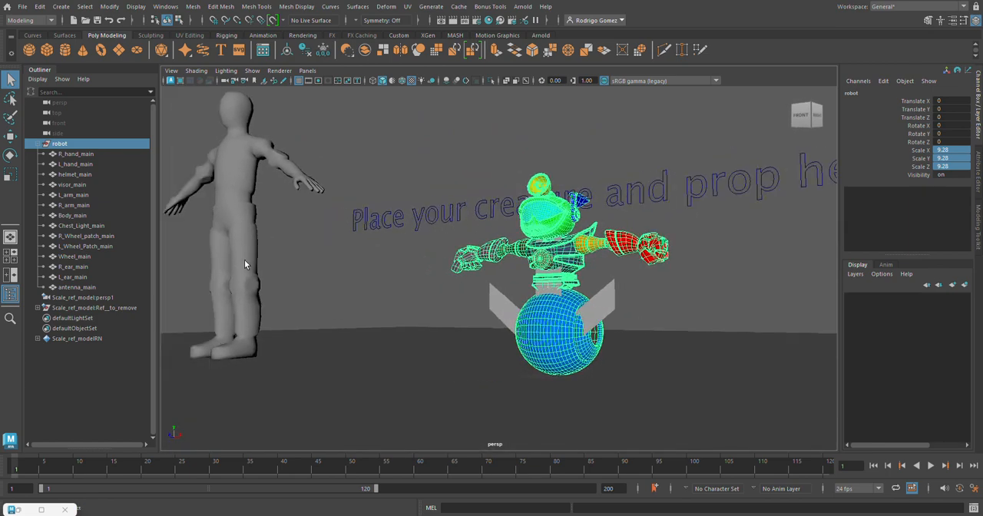
# Restore the Reference Editor window and hide the collapsed robot group, leaving it selected in the Outliner.
pyautogui.click(15, 510)
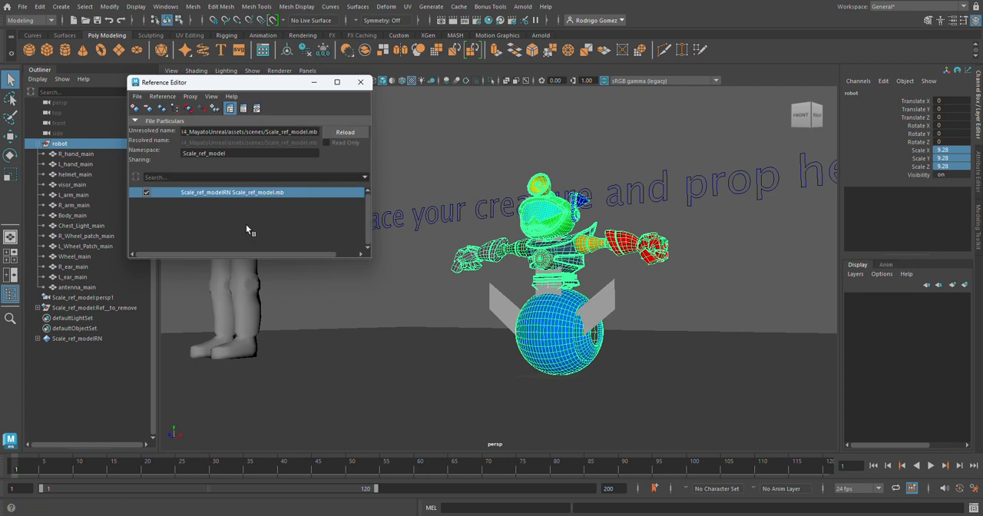
pyautogui.keyDown('alt'); pyautogui.moveTo(477, 285); pyautogui.dragTo(510, 296); pyautogui.keyUp('alt')
pyautogui.keyDown('alt'); pyautogui.moveTo(511, 296); pyautogui.dragTo(529, 303, button='middle'); pyautogui.keyUp('alt')
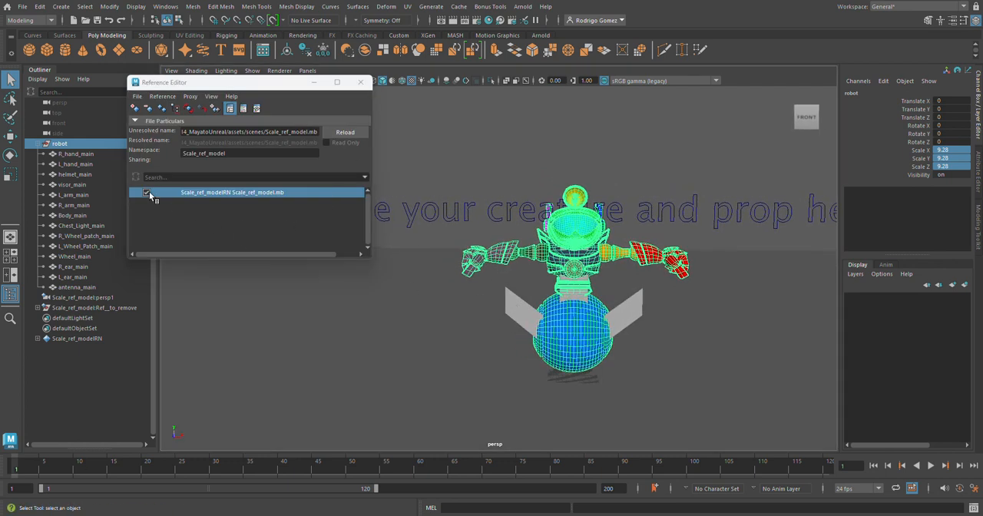
pyautogui.click(37, 144)
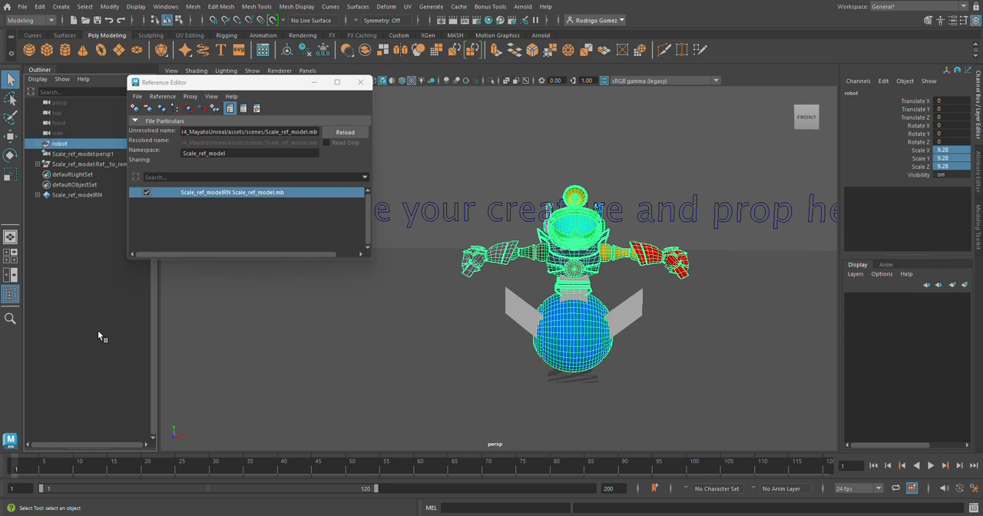
pyautogui.hotkey('ctrl', 'h')
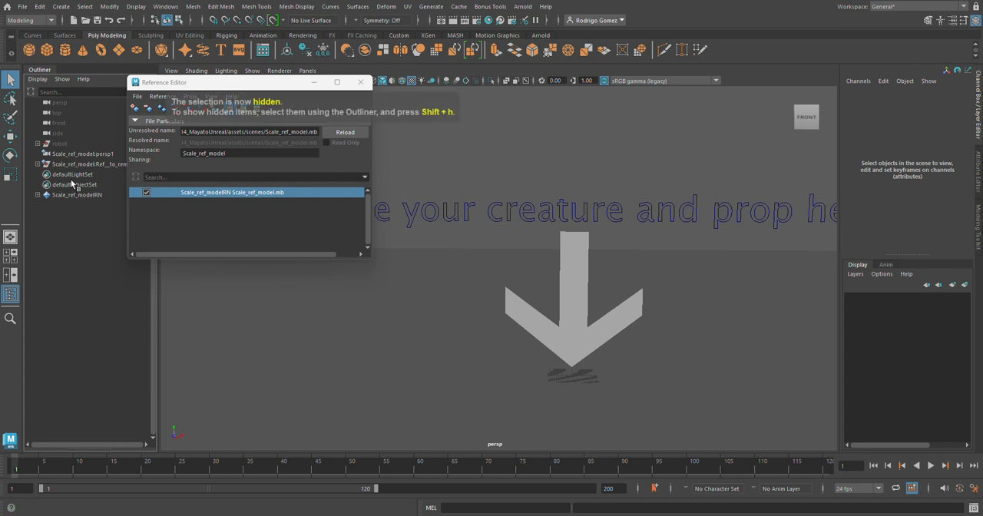
pyautogui.click(68, 145)
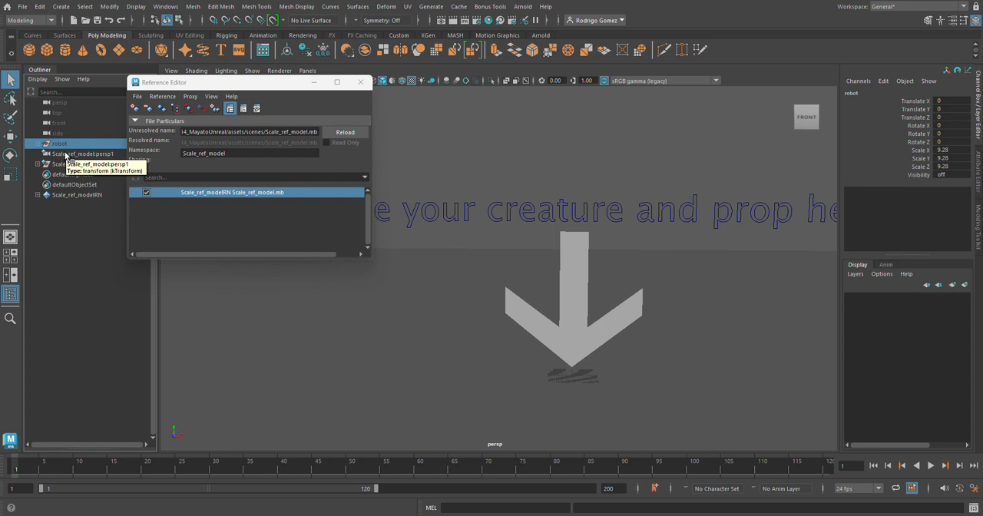
# Create a reference to Dino_model_Pre_Unreal_posed.mb from the dino_model folder through the Reference Editor.
pyautogui.click(314, 83)
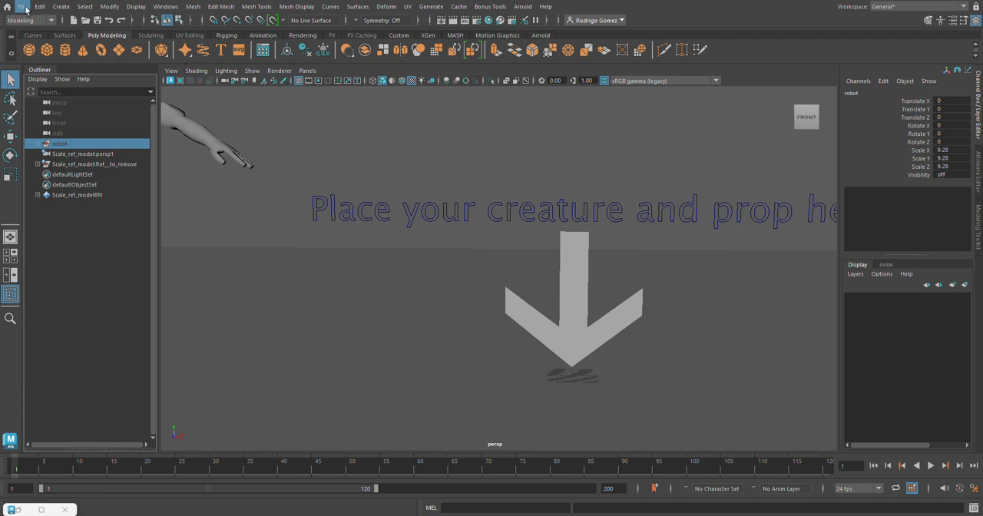
pyautogui.doubleClick(19, 510)
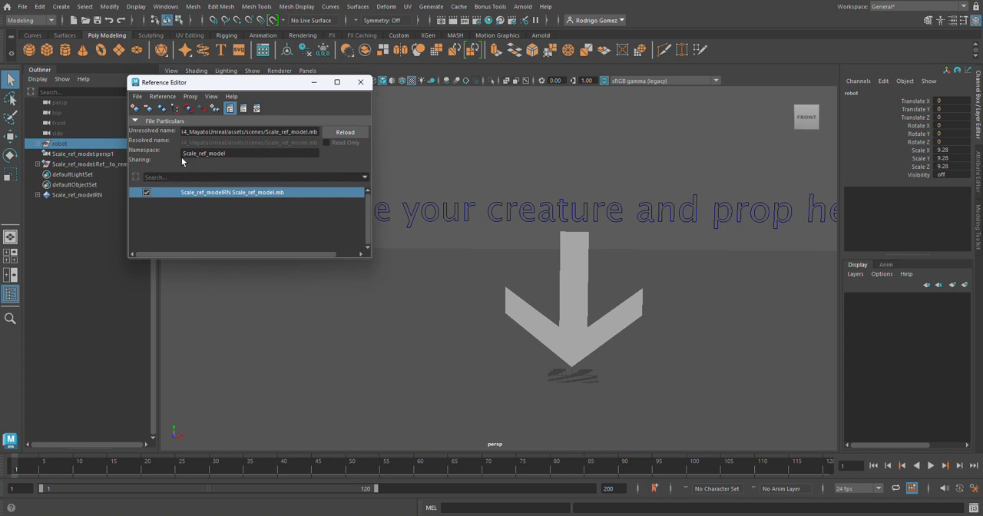
pyautogui.click(137, 97)
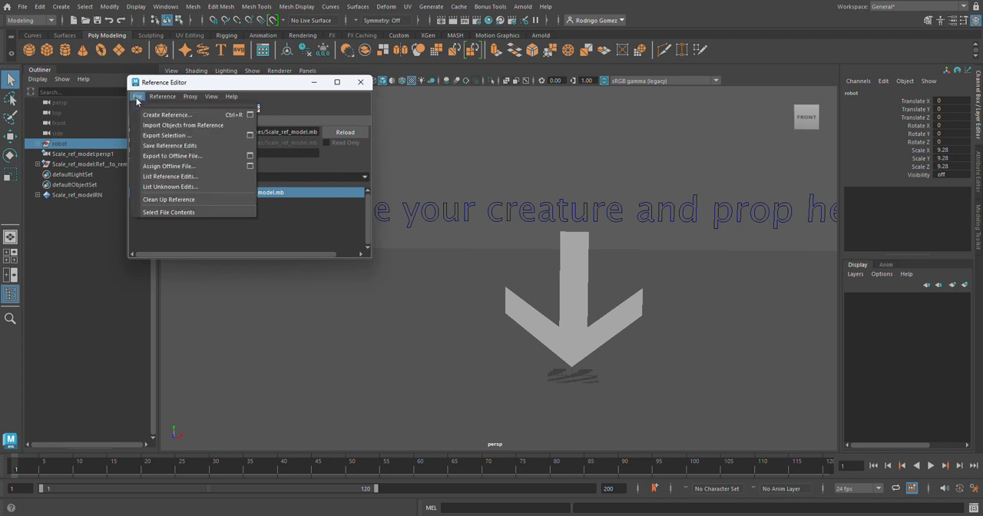
pyautogui.click(148, 115)
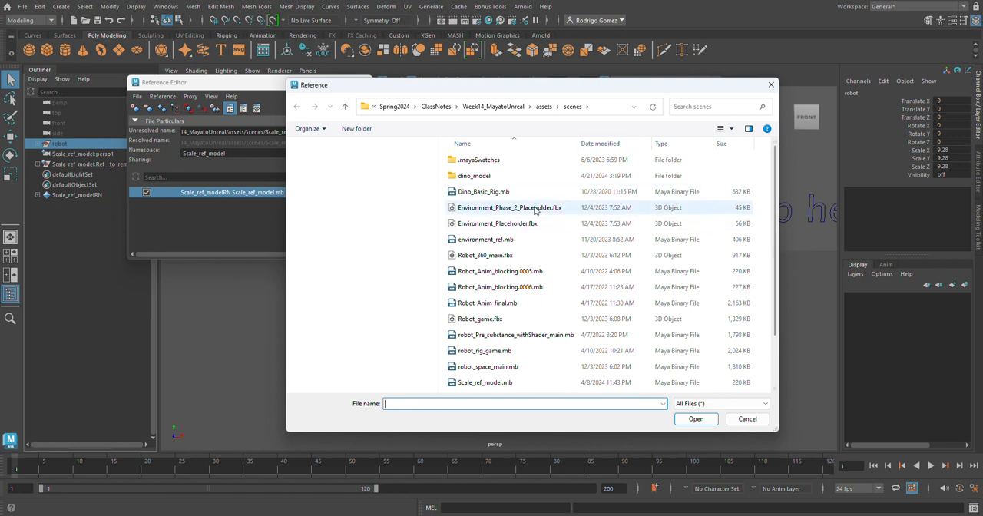
pyautogui.doubleClick(471, 176)
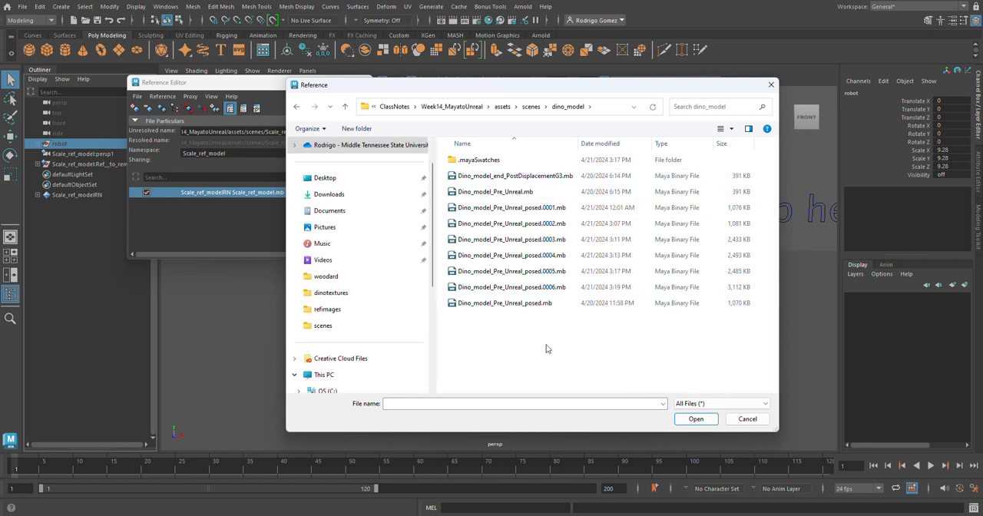
pyautogui.click(512, 308)
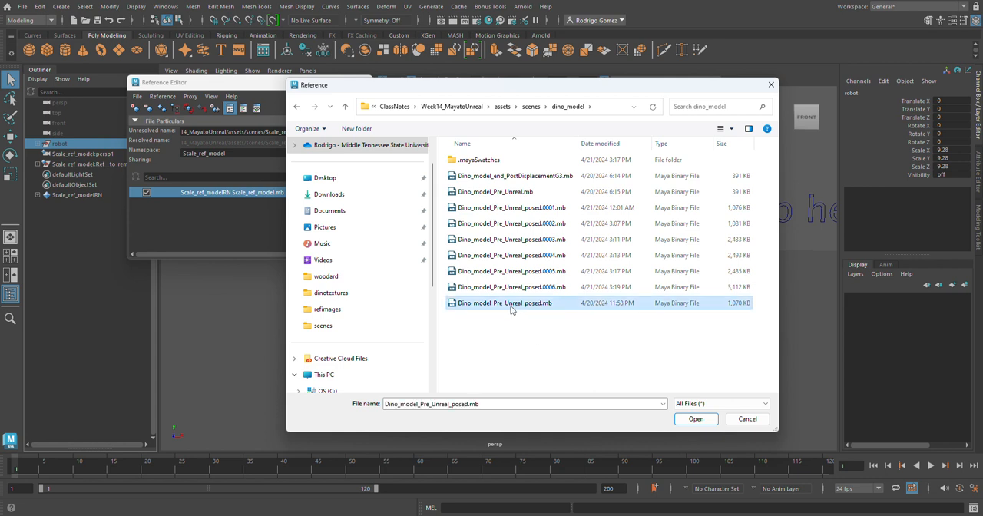
pyautogui.click(695, 420)
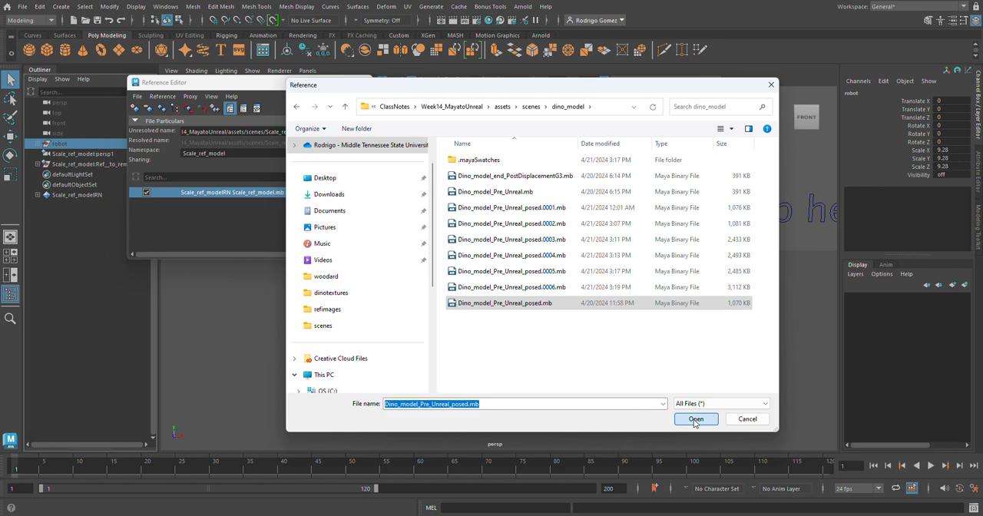
pyautogui.click(695, 420)
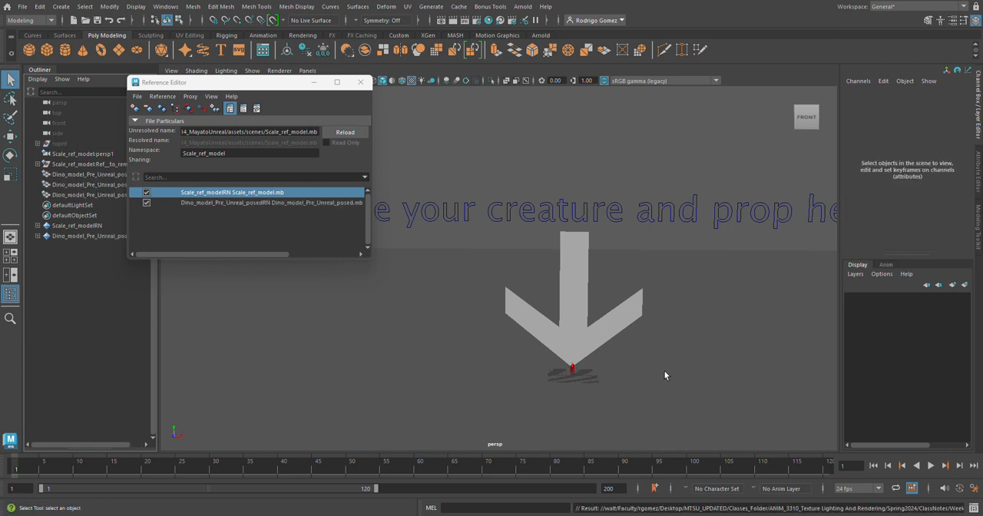
# Select and frame the referenced dinosaur body, switch it to unsmoothed display and inspect its low-poly mesh.
pyautogui.click(573, 372)
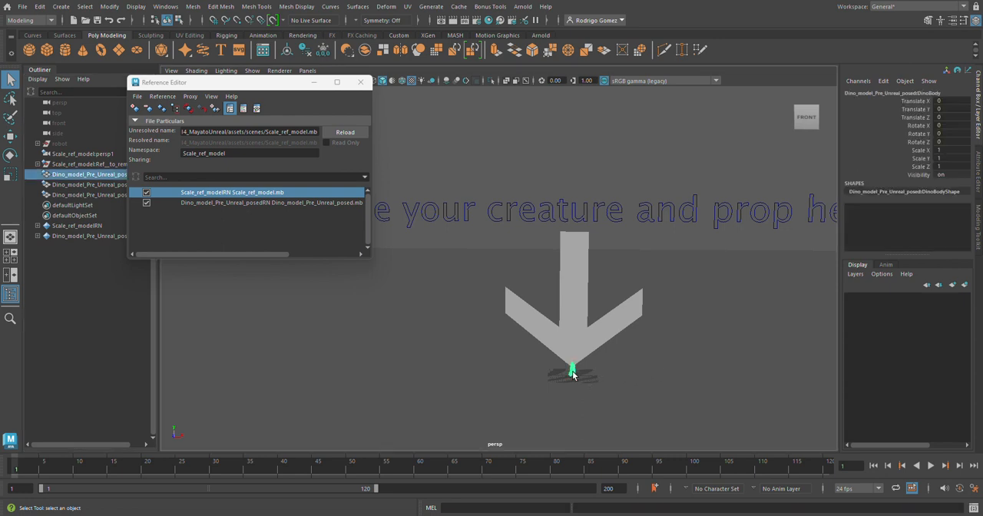
pyautogui.press('f')
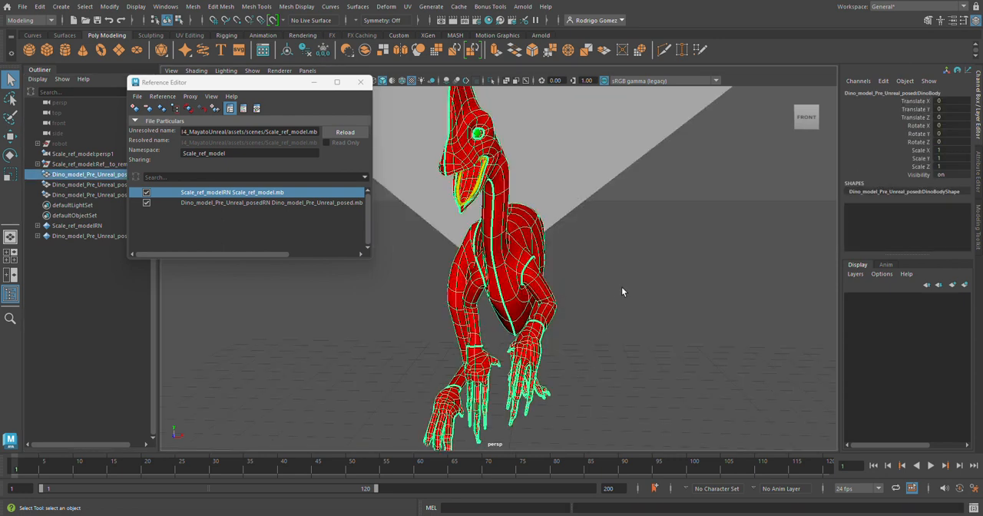
pyautogui.keyDown('alt'); pyautogui.moveTo(622, 292); pyautogui.dragTo(537, 266); pyautogui.keyUp('alt')
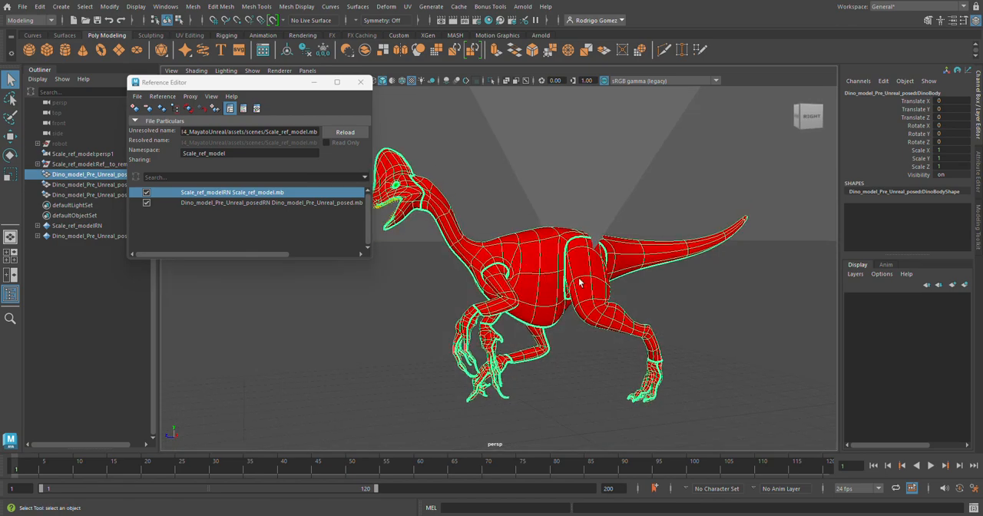
pyautogui.press('1')
pyautogui.click(678, 299)
pyautogui.moveTo(632, 296)
pyautogui.keyDown('alt'); pyautogui.mouseDown()
pyautogui.moveTo(610, 288)
pyautogui.moveTo(636, 284)
pyautogui.mouseUp(); pyautogui.keyUp('alt')
pyautogui.click(579, 296)
pyautogui.keyDown('alt'); pyautogui.moveTo(636, 285); pyautogui.dragTo(651, 274, button='right'); pyautogui.keyUp('alt')
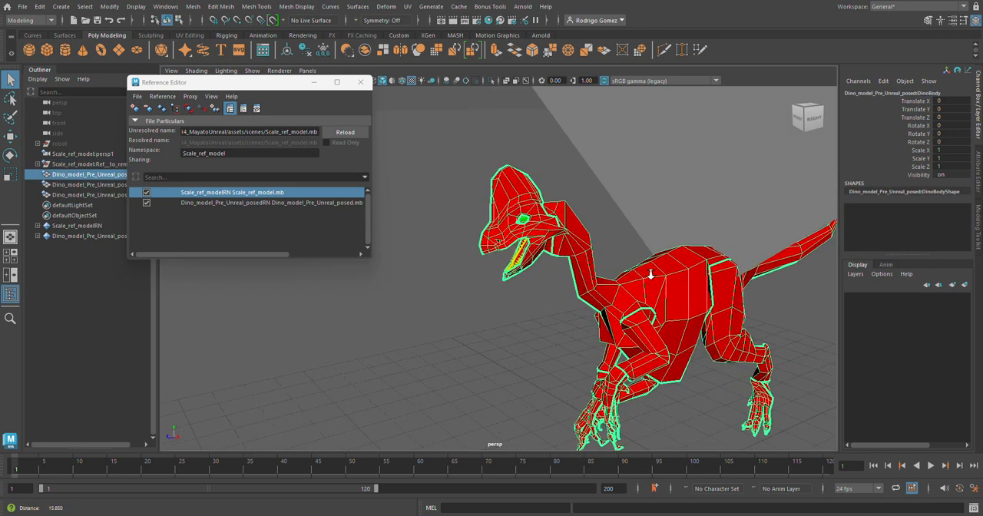
# With the Reference Editor minimized, identify the dinosaur's teeth, eyes and body meshes in the Outliner and compare its size with the placement arrow.
pyautogui.click(314, 83)
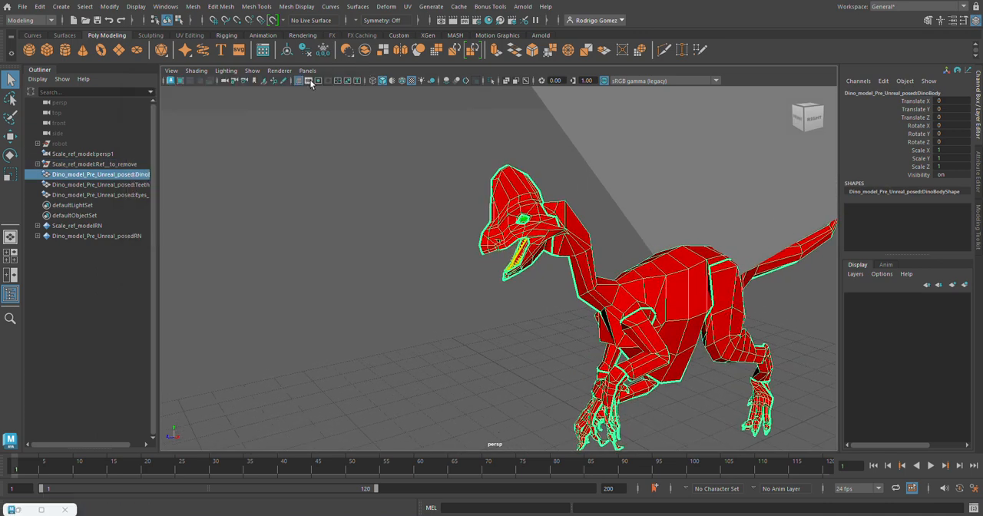
pyautogui.click(69, 193)
pyautogui.click(69, 184)
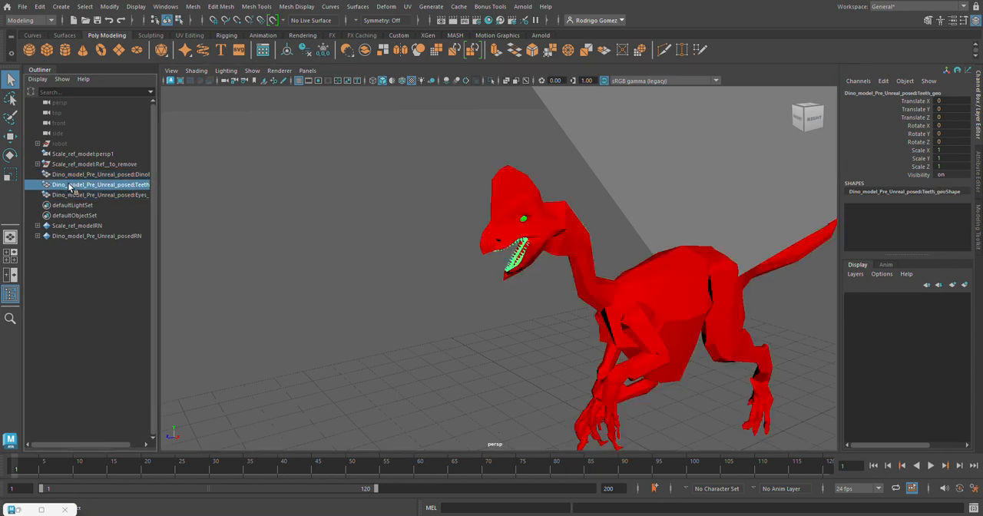
pyautogui.click(69, 175)
pyautogui.click(71, 195)
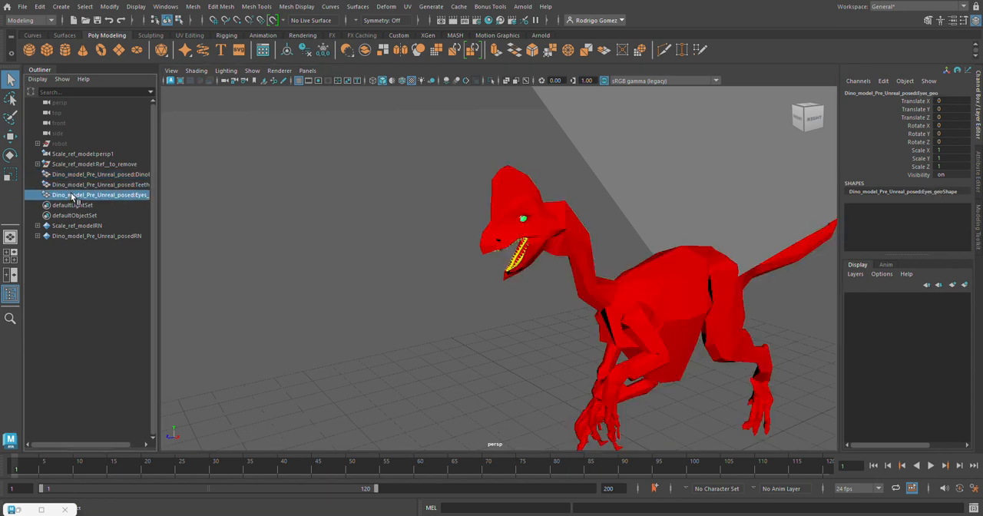
pyautogui.click(71, 176)
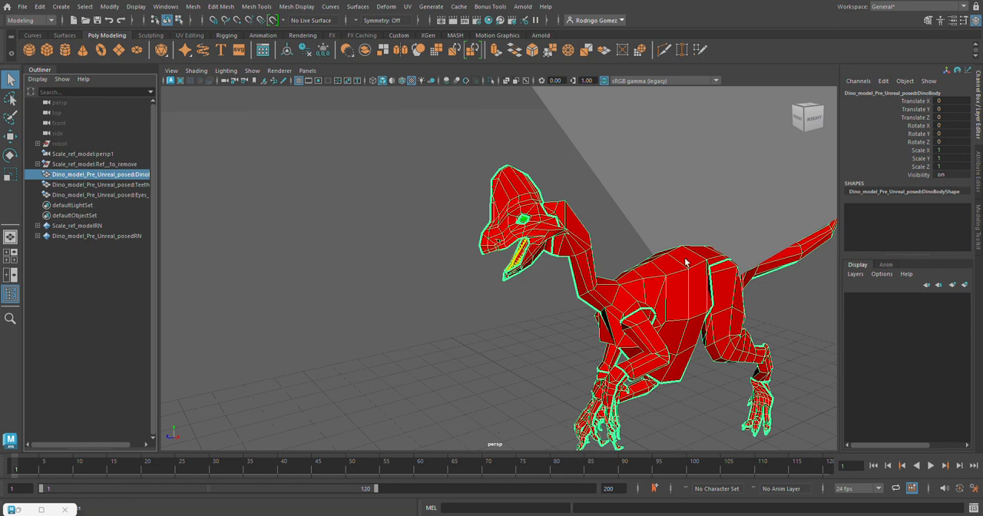
pyautogui.keyDown('alt'); pyautogui.moveTo(686, 262); pyautogui.dragTo(530, 223, button='right'); pyautogui.keyUp('alt')
pyautogui.keyDown('alt'); pyautogui.moveTo(530, 222); pyautogui.dragTo(438, 208); pyautogui.keyUp('alt')
pyautogui.keyDown('alt'); pyautogui.moveTo(438, 208); pyautogui.dragTo(394, 195, button='right'); pyautogui.keyUp('alt')
pyautogui.keyDown('alt'); pyautogui.moveTo(531, 207); pyautogui.dragTo(453, 186, button='right'); pyautogui.keyUp('alt')
pyautogui.keyDown('alt'); pyautogui.moveTo(454, 186); pyautogui.dragTo(464, 233, button='middle'); pyautogui.keyUp('alt')
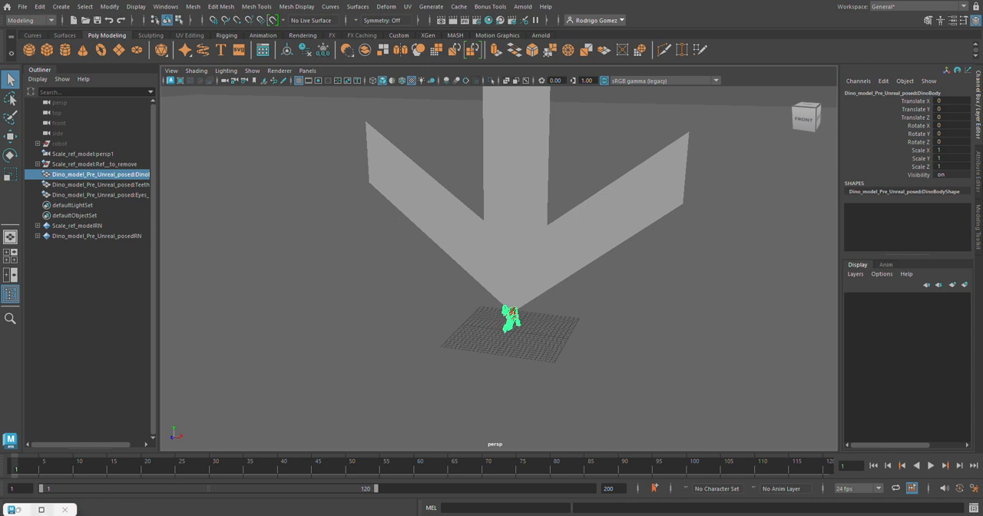
# View the scene's materials in the Hypershade, close the restored Reference Editor and minimize the Hypershade.
pyautogui.click(12, 509)
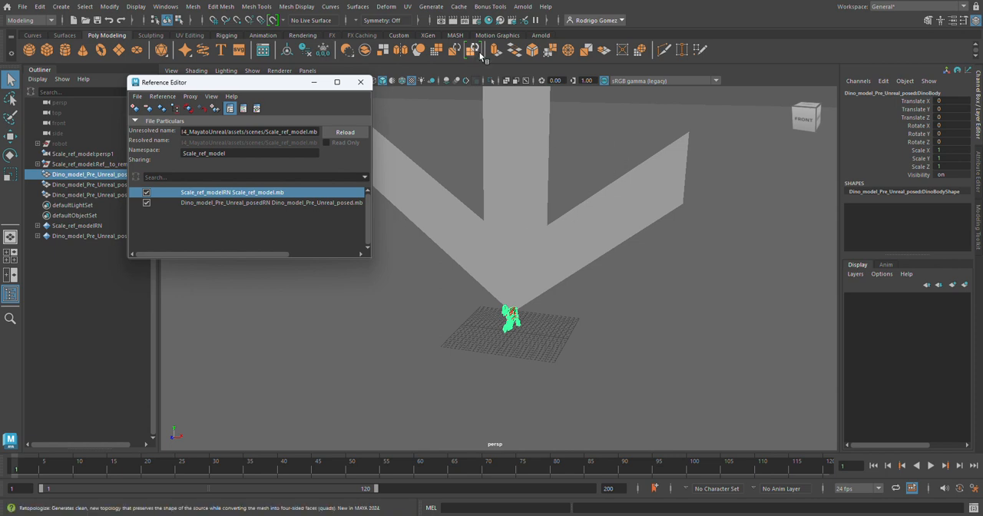
pyautogui.click(487, 24)
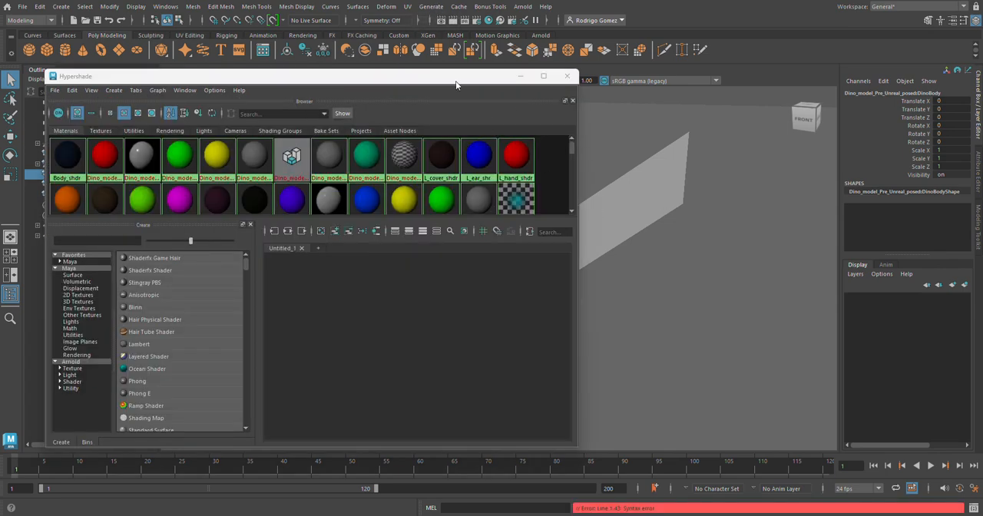
pyautogui.moveTo(453, 80); pyautogui.dragTo(852, 113)
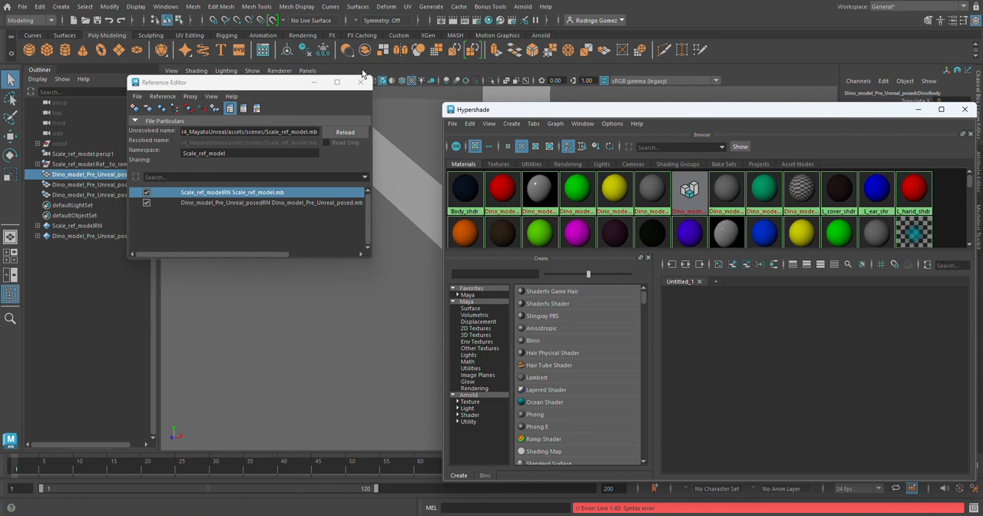
pyautogui.click(360, 82)
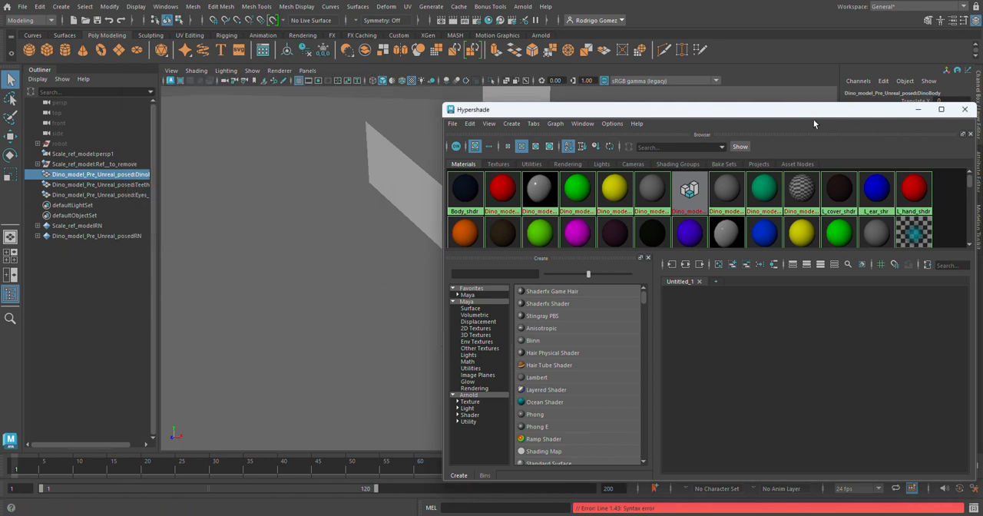
pyautogui.click(918, 110)
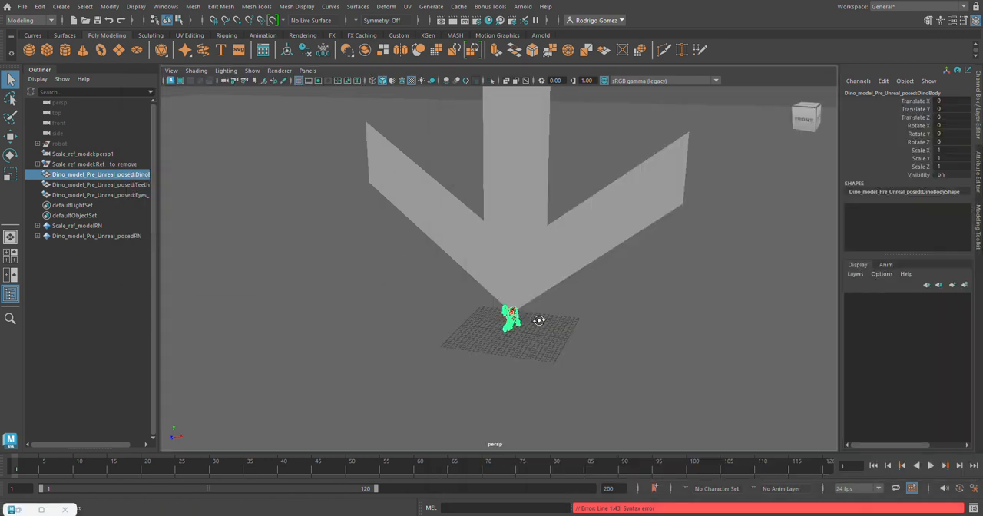
# Examine the unsmoothed dinosaur up close, from the whole figure to its head and neck.
pyautogui.keyDown('alt'); pyautogui.moveTo(539, 321); pyautogui.dragTo(780, 227); pyautogui.keyUp('alt')
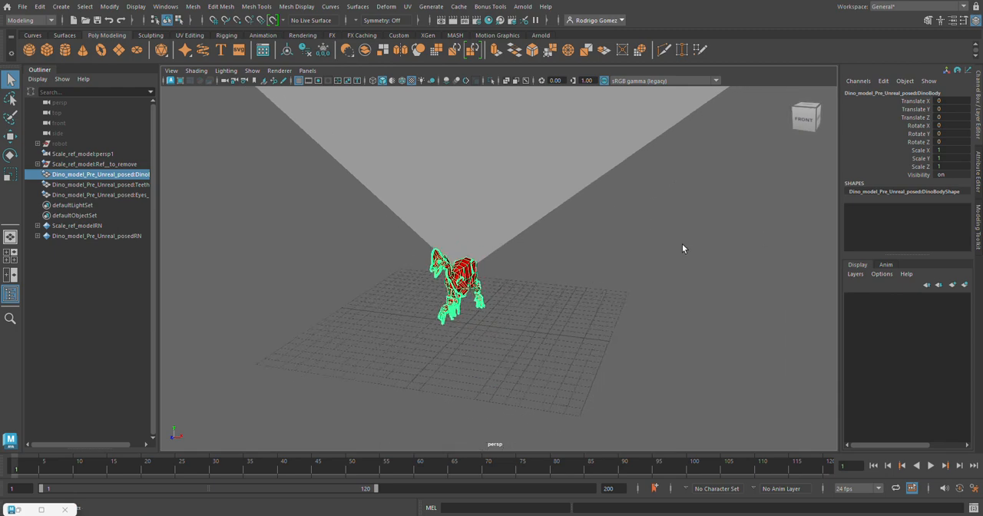
pyautogui.scroll(5, 683, 243)
pyautogui.keyDown('alt'); pyautogui.moveTo(674, 241); pyautogui.dragTo(732, 278); pyautogui.keyUp('alt')
pyautogui.scroll(3, 653, 246)
pyautogui.scroll(3, 679, 236)
pyautogui.scroll(2, 716, 263)
pyautogui.click(418, 175)
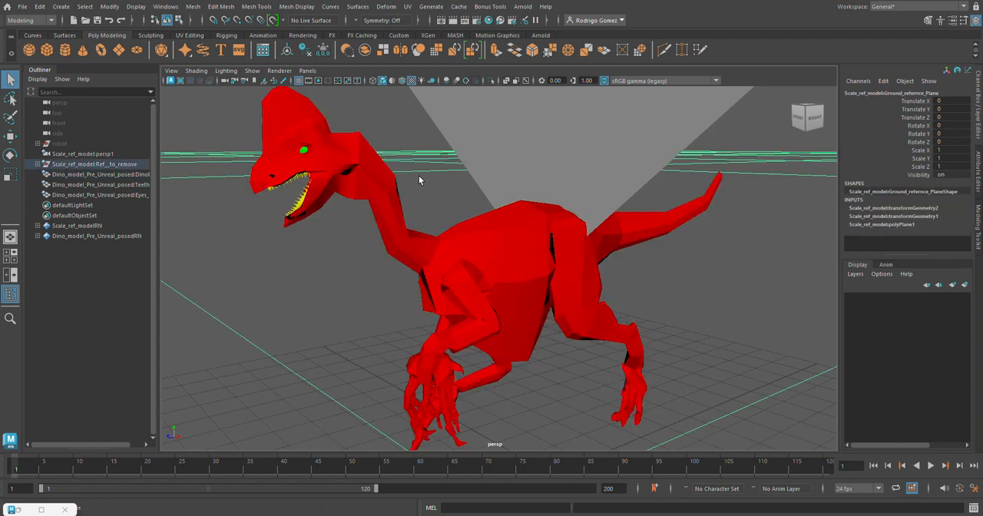
pyautogui.keyDown('alt'); pyautogui.moveTo(419, 177); pyautogui.dragTo(443, 222, button='middle'); pyautogui.keyUp('alt')
pyautogui.keyDown('alt'); pyautogui.moveTo(443, 221); pyautogui.dragTo(621, 245, button='right'); pyautogui.keyUp('alt')
pyautogui.keyDown('alt'); pyautogui.moveTo(504, 245); pyautogui.dragTo(604, 274); pyautogui.keyUp('alt')
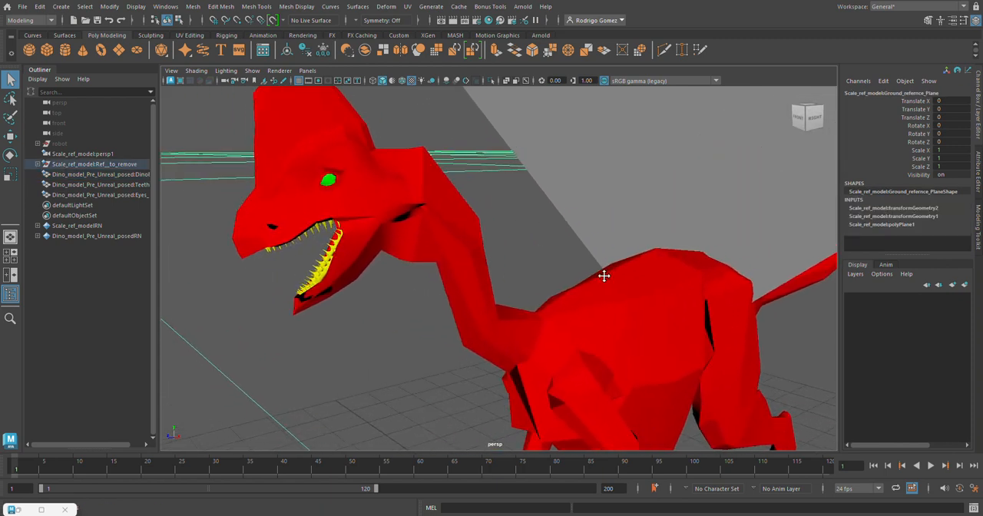
# Check the dinosaur's separate body, eye and teeth meshes in the viewport, leaving the body selected with the whole figure in view.
pyautogui.click(449, 207)
pyautogui.scroll(3, 446, 212)
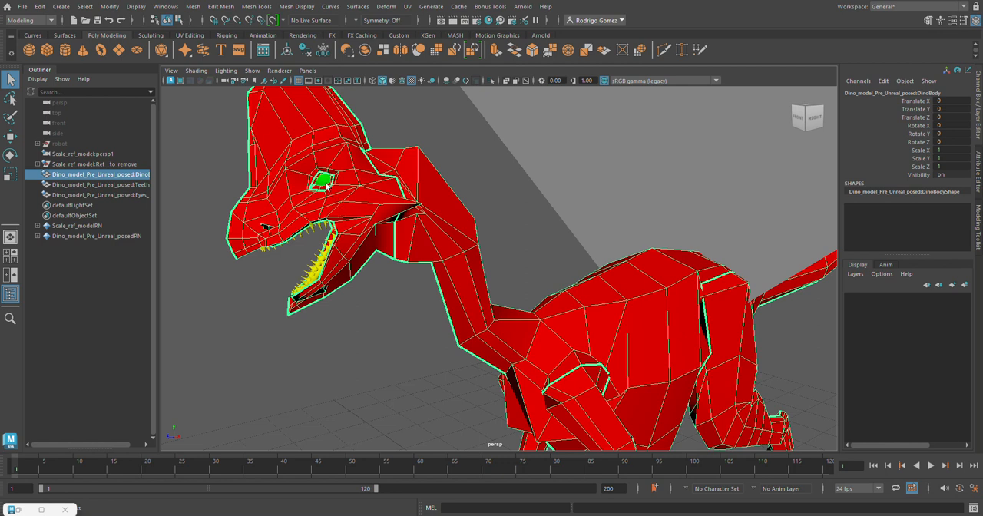
pyautogui.click(324, 180)
pyautogui.click(318, 266)
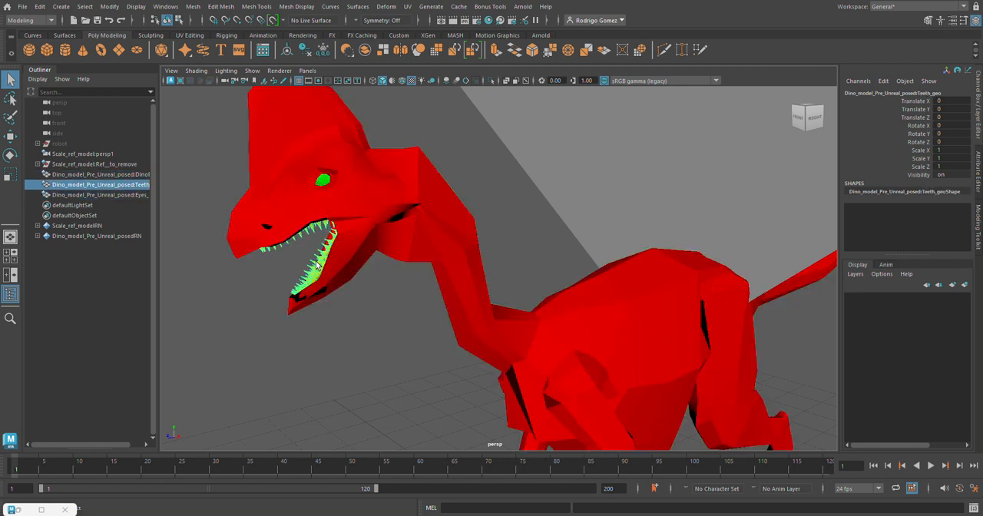
pyautogui.click(421, 192)
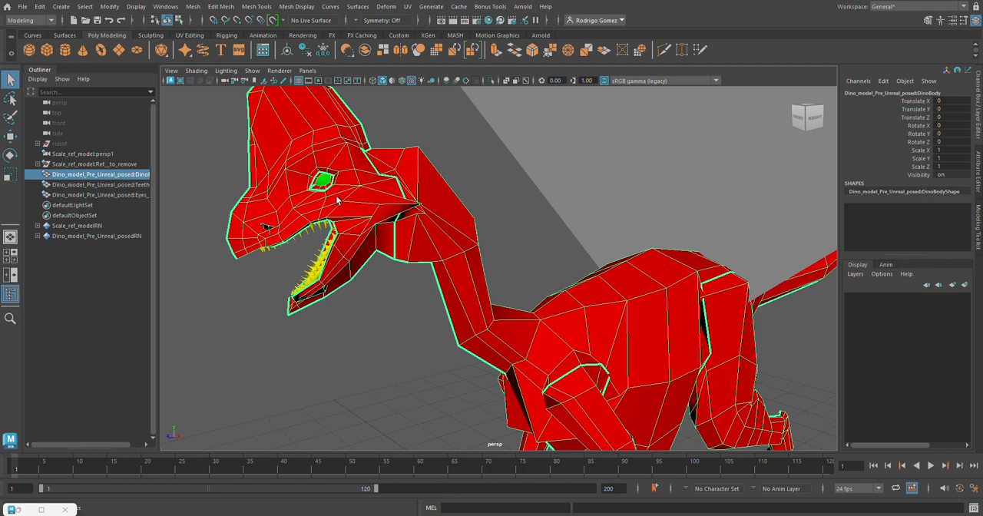
pyautogui.keyDown('alt'); pyautogui.moveTo(683, 256); pyautogui.dragTo(348, 251, button='right'); pyautogui.keyUp('alt')
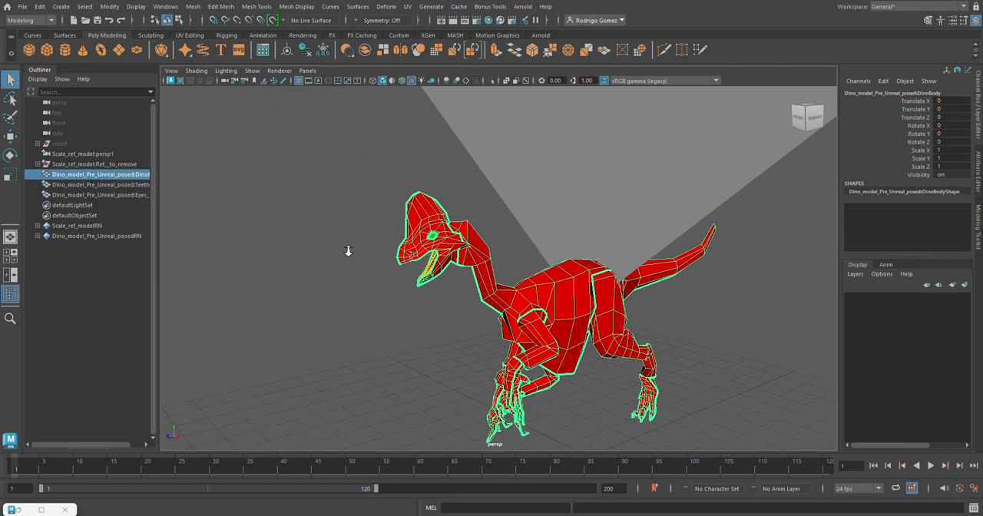
pyautogui.keyDown('alt'); pyautogui.moveTo(430, 256); pyautogui.dragTo(451, 240); pyautogui.keyUp('alt')
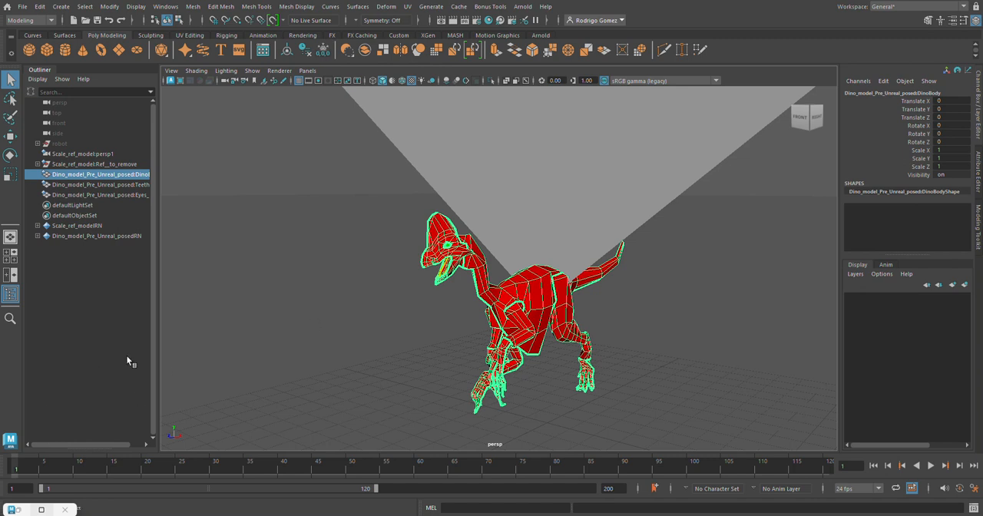
# Reopen the Reference Editor and shorten the namespace of the Dino_model_Pre_Unreal_posed reference to Dino.
pyautogui.click(23, 6)
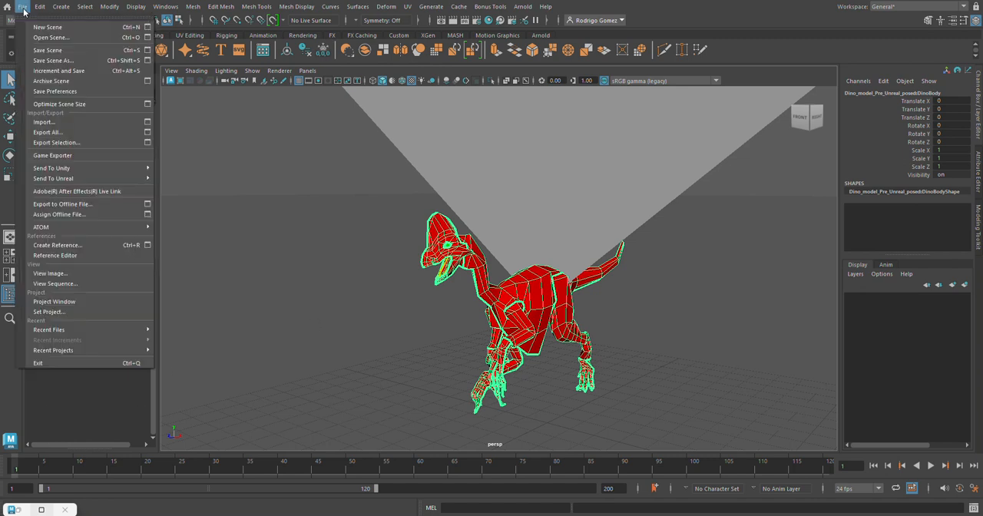
pyautogui.click(70, 255)
pyautogui.click(254, 203)
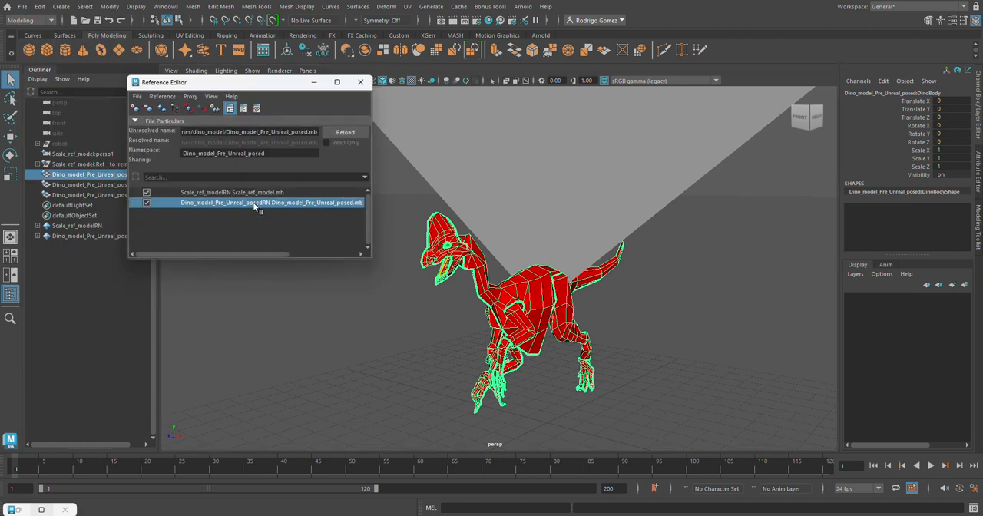
pyautogui.click(265, 153)
pyautogui.moveTo(266, 153); pyautogui.dragTo(199, 154)
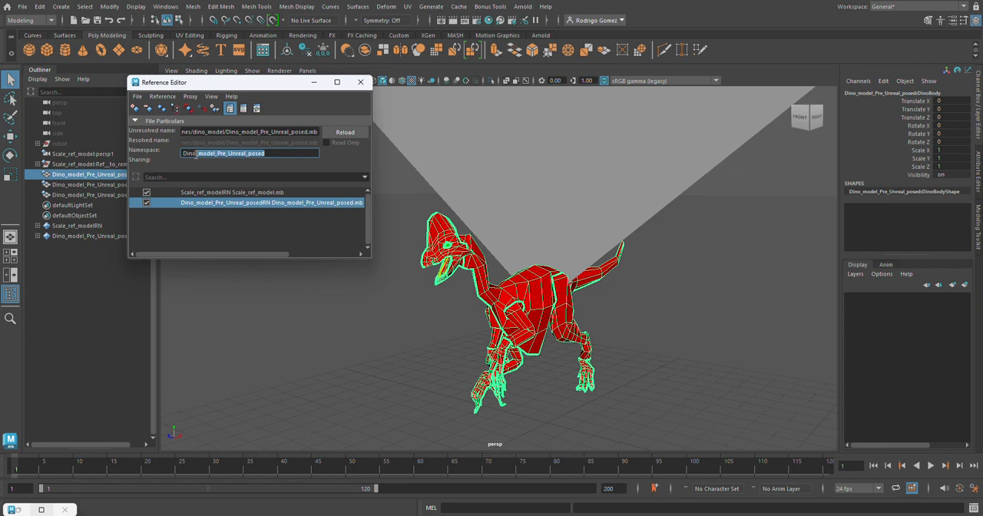
pyautogui.press('BackSpace')
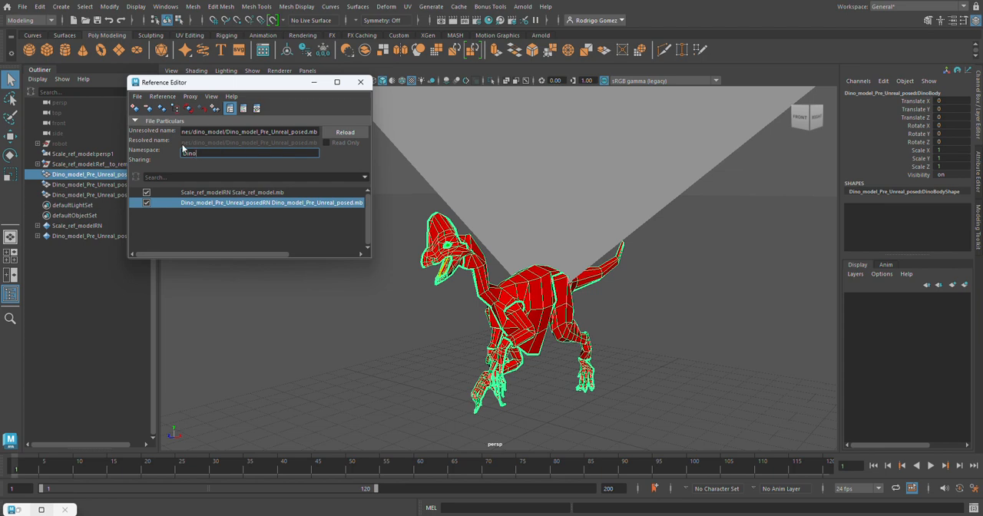
pyautogui.press('Return')
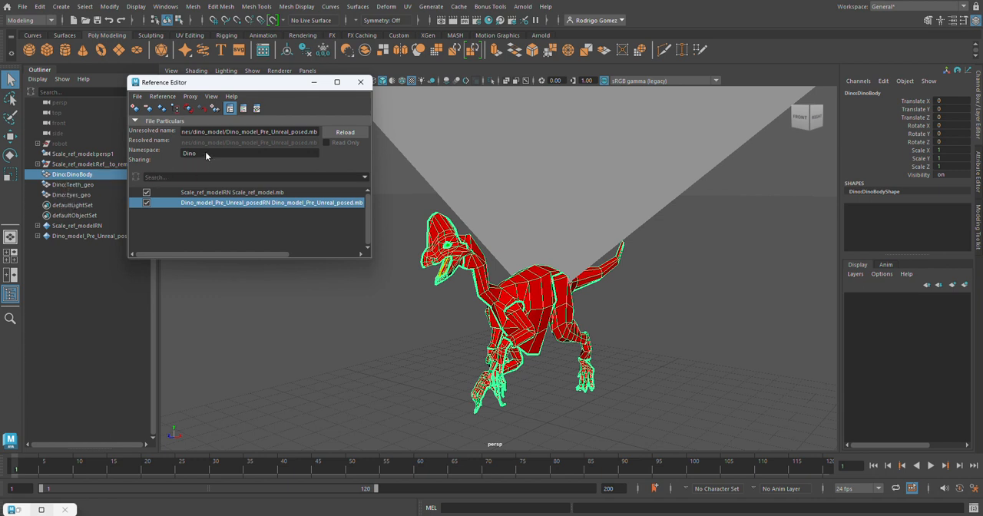
# Import the objects of the Dino_model_Pre_Unreal_posed reference into the scene and close the Reference Editor.
pyautogui.rightClick(202, 206)
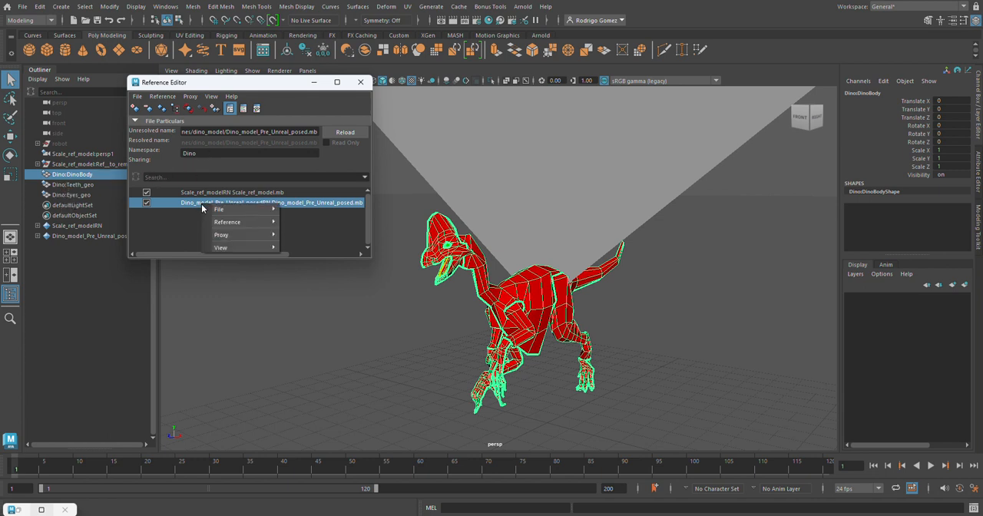
pyautogui.moveTo(229, 223)
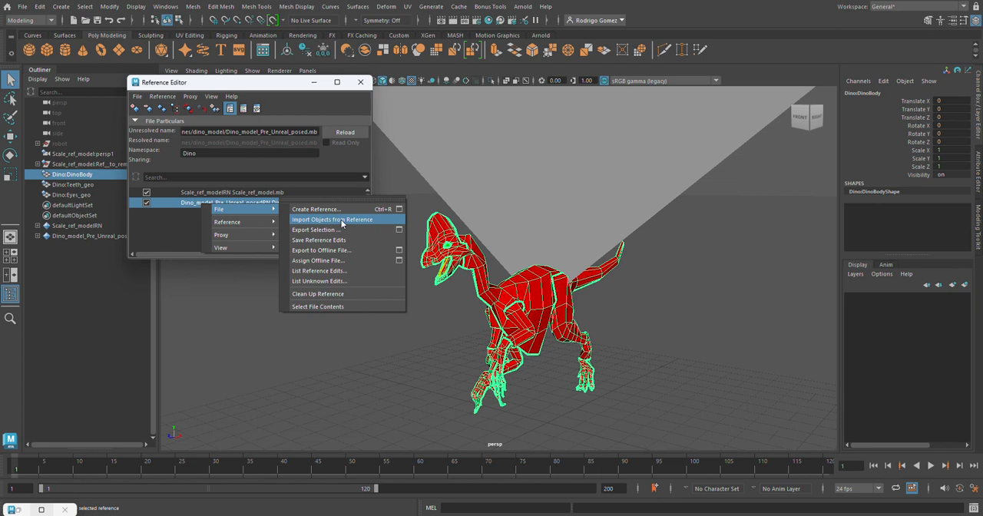
pyautogui.click(342, 221)
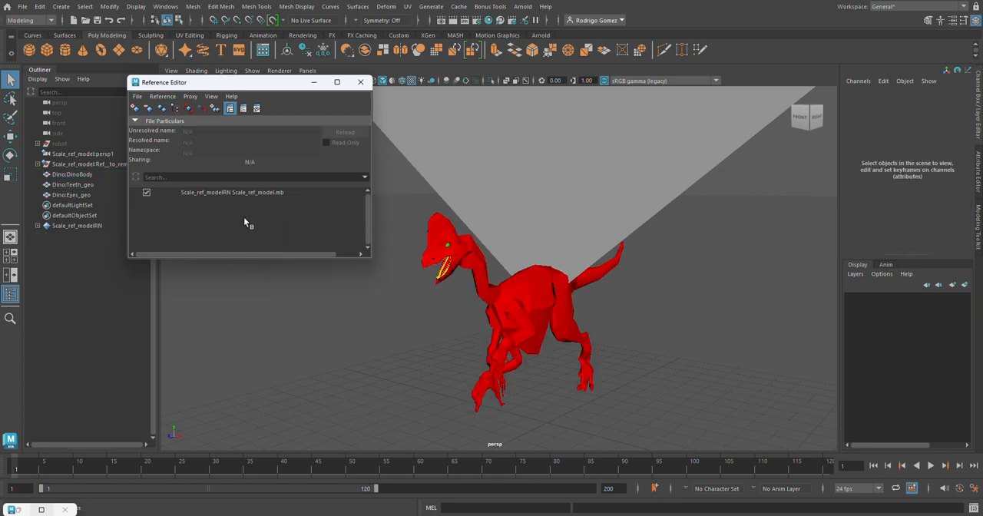
pyautogui.click(361, 81)
# Examine the imported dinosaur from the whole body to the head, checking its separate body, teeth and eye meshes.
pyautogui.click(538, 310)
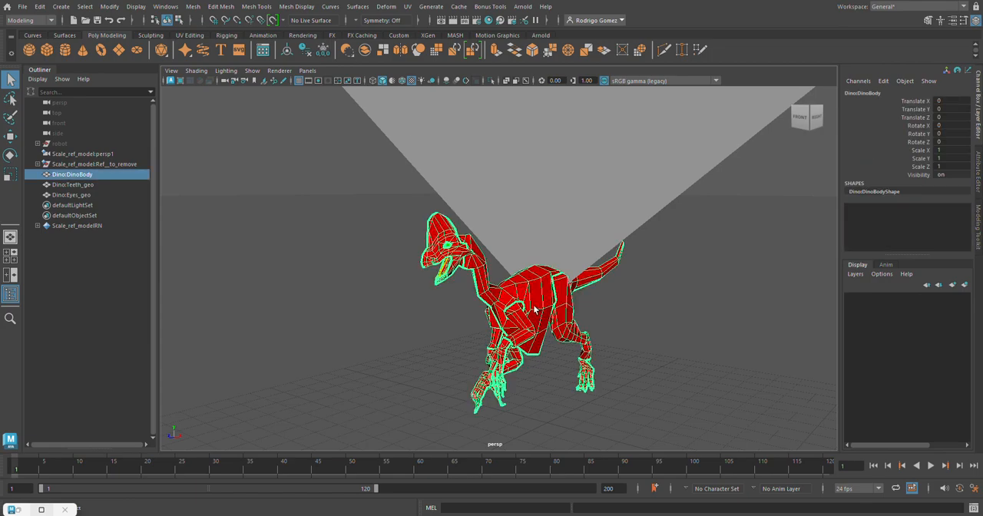
pyautogui.keyDown('alt'); pyautogui.moveTo(571, 305); pyautogui.dragTo(533, 294); pyautogui.keyUp('alt')
pyautogui.keyDown('alt'); pyautogui.moveTo(533, 294); pyautogui.dragTo(454, 208, button='right'); pyautogui.keyUp('alt')
pyautogui.keyDown('alt'); pyautogui.moveTo(454, 209); pyautogui.dragTo(509, 206); pyautogui.keyUp('alt')
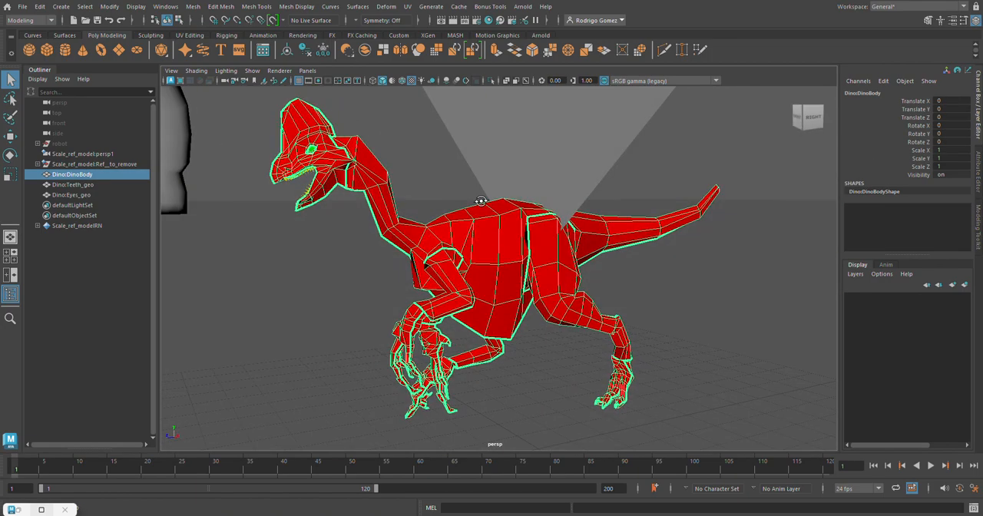
pyautogui.keyDown('alt'); pyautogui.moveTo(508, 205); pyautogui.dragTo(451, 199, button='right'); pyautogui.keyUp('alt')
pyautogui.keyDown('alt'); pyautogui.moveTo(452, 199); pyautogui.dragTo(415, 194); pyautogui.keyUp('alt')
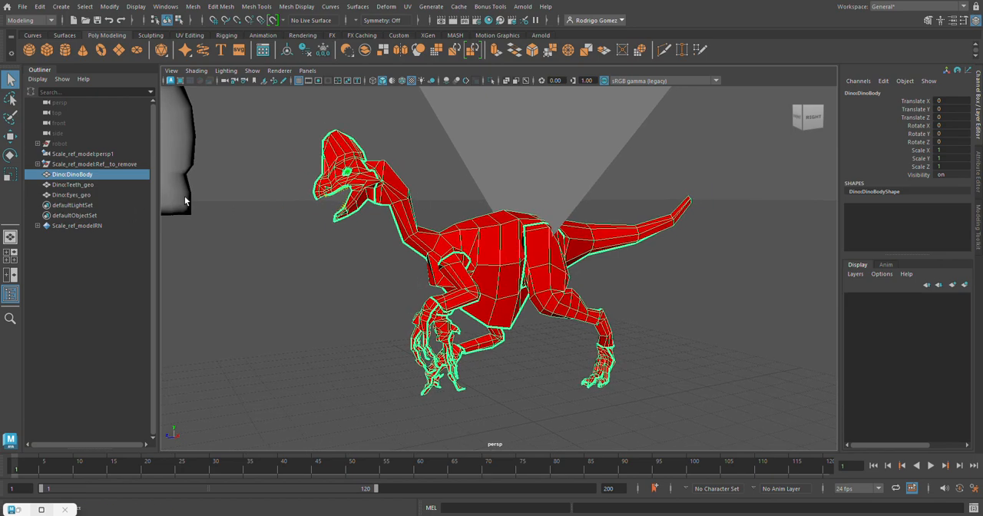
pyautogui.keyDown('alt'); pyautogui.moveTo(430, 234); pyautogui.dragTo(569, 225, button='right'); pyautogui.keyUp('alt')
pyautogui.keyDown('alt'); pyautogui.moveTo(457, 233); pyautogui.dragTo(653, 307, button='middle'); pyautogui.keyUp('alt')
pyautogui.keyDown('alt'); pyautogui.moveTo(477, 212); pyautogui.dragTo(589, 222, button='right'); pyautogui.keyUp('alt')
pyautogui.keyDown('alt'); pyautogui.moveTo(399, 188); pyautogui.dragTo(463, 293); pyautogui.keyUp('alt')
pyautogui.click(515, 310)
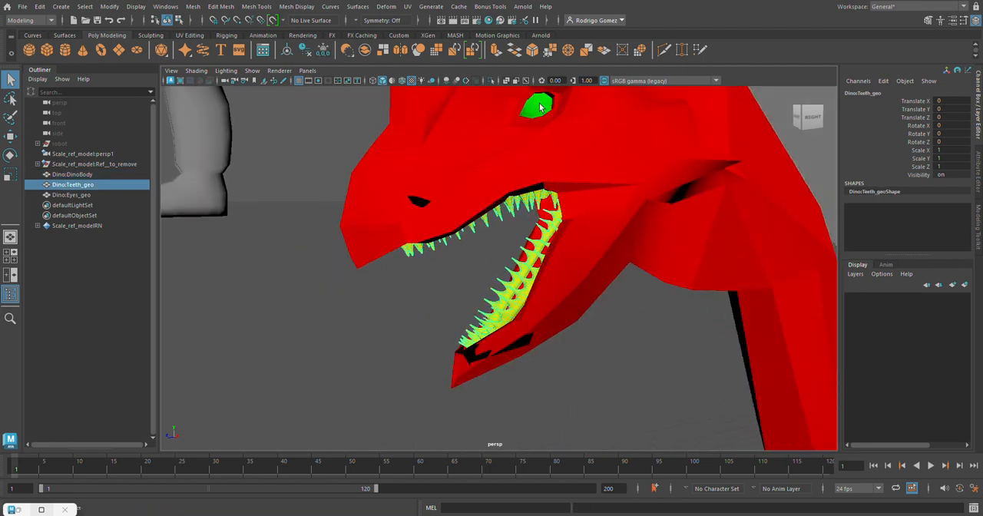
pyautogui.click(540, 107)
pyautogui.click(479, 298)
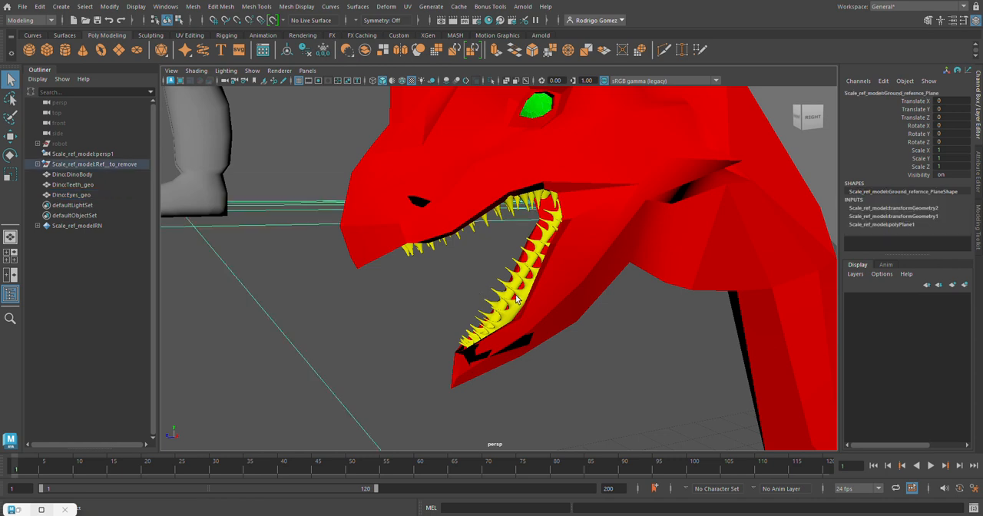
pyautogui.click(522, 301)
pyautogui.keyDown('alt'); pyautogui.moveTo(628, 253); pyautogui.dragTo(261, 199, button='right'); pyautogui.keyUp('alt')
# Smooth the dinosaur's body mesh with one division and check the smoothed surface.
pyautogui.click(576, 254)
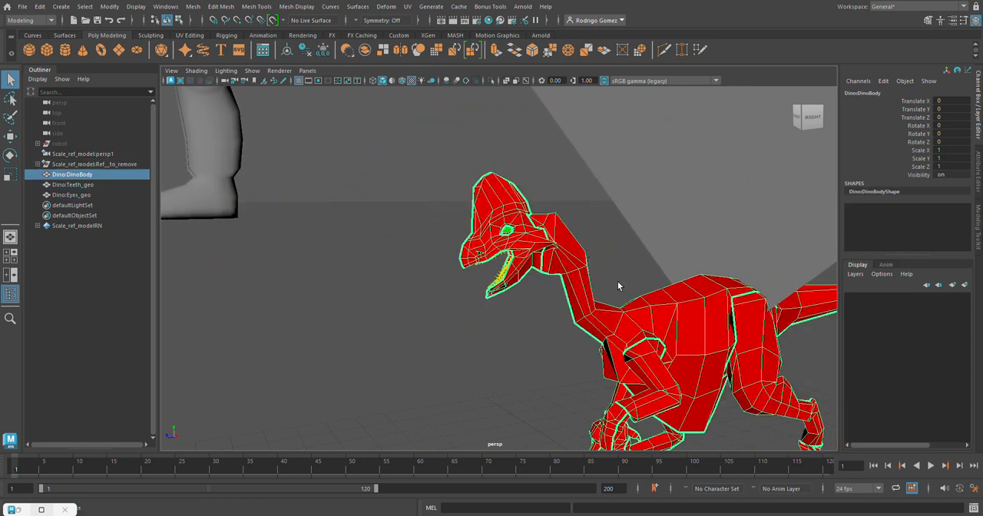
pyautogui.keyDown('alt'); pyautogui.moveTo(618, 285); pyautogui.dragTo(495, 180, button='middle'); pyautogui.keyUp('alt')
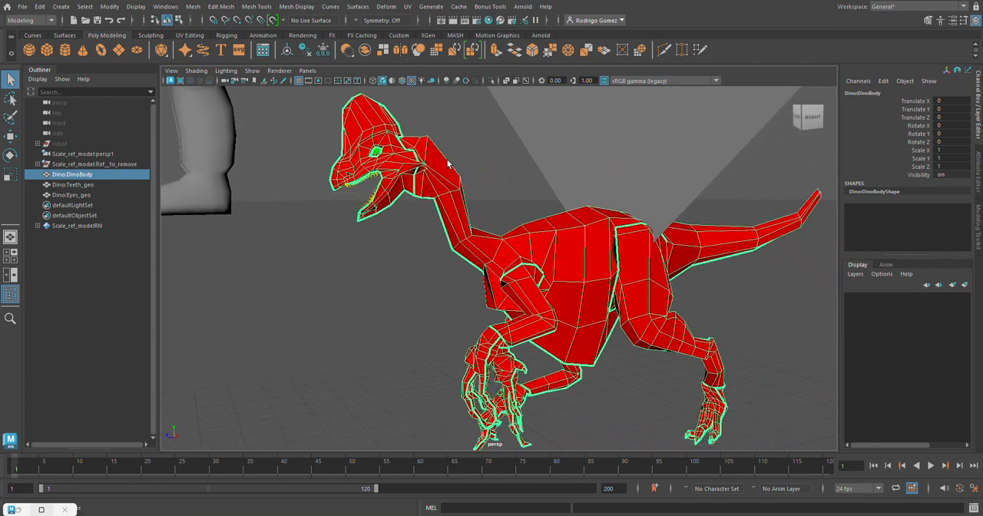
pyautogui.click(200, 6)
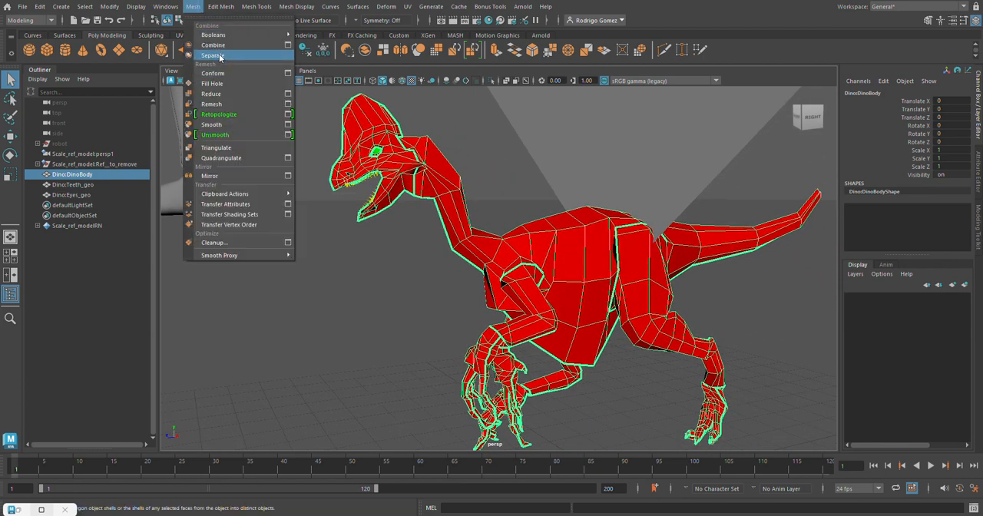
pyautogui.click(214, 124)
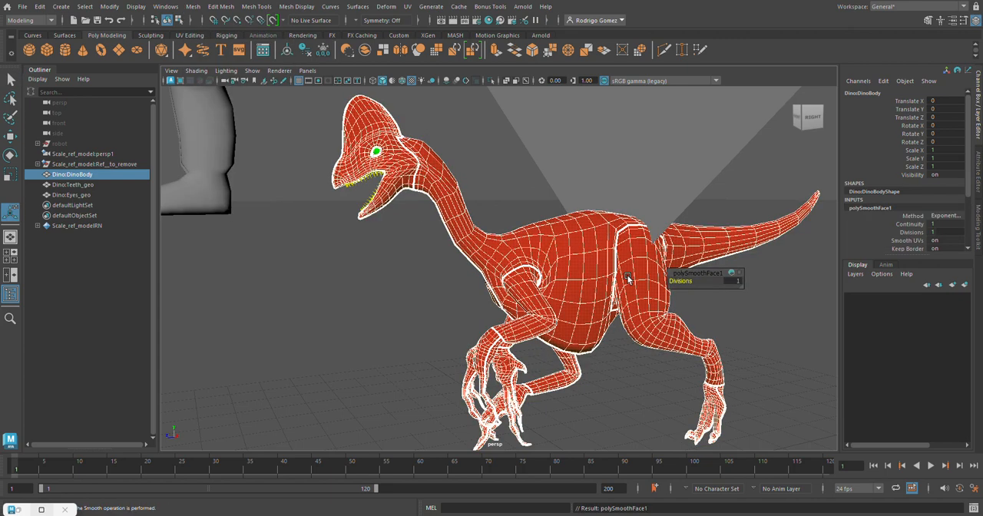
pyautogui.click(500, 173)
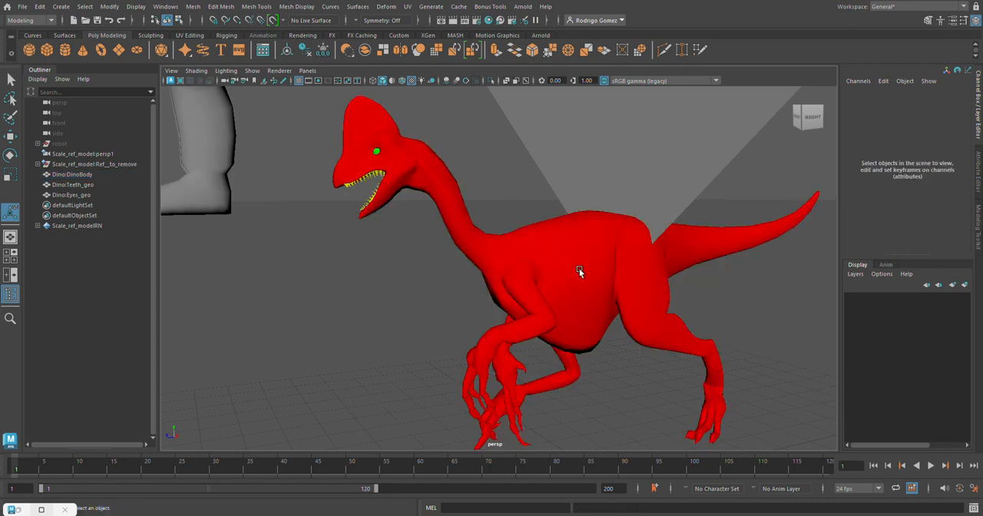
pyautogui.click(580, 271)
pyautogui.click(516, 186)
# Delete the construction history of the smoothed dinosaur body.
pyautogui.click(479, 222)
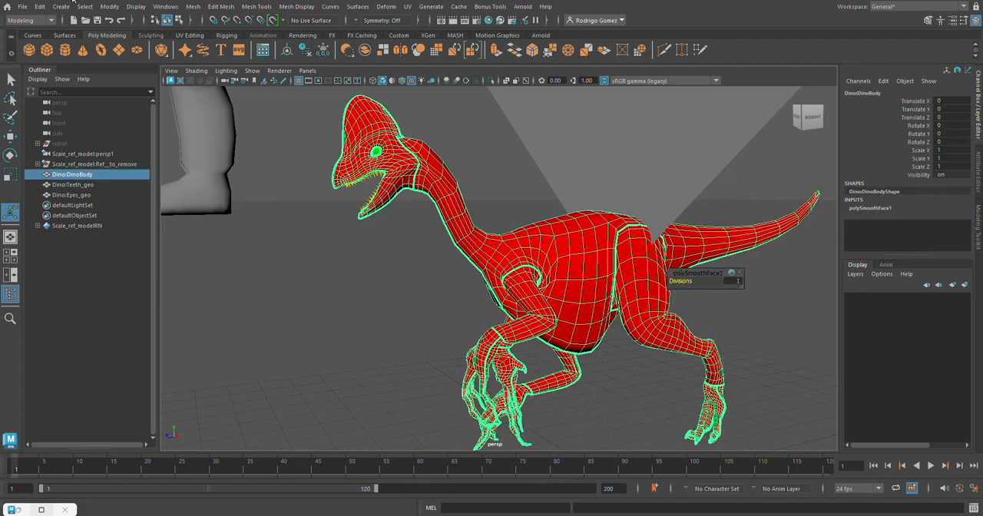
pyautogui.click(40, 7)
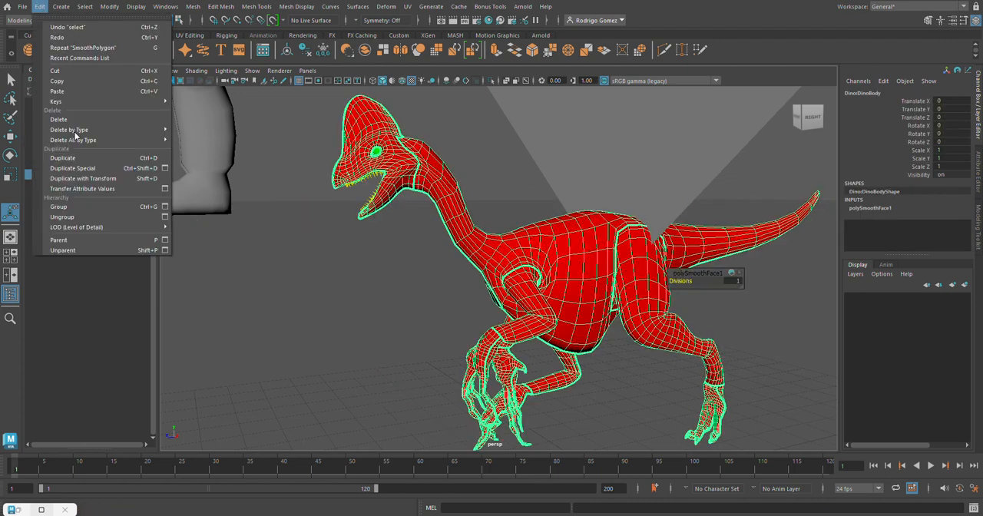
pyautogui.moveTo(77, 130)
pyautogui.click(204, 129)
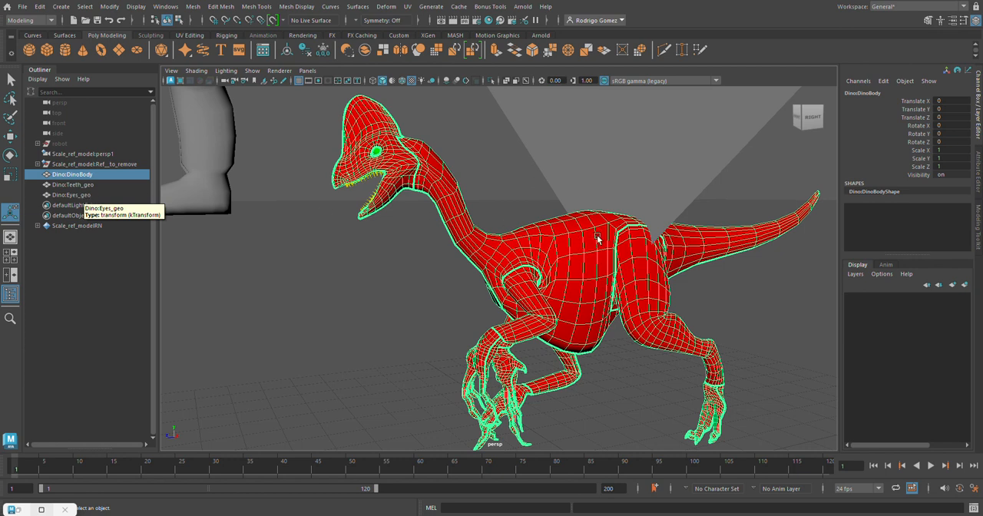
# Combine the dinosaur's body, teeth and eyes into a single mesh.
pyautogui.keyDown('shift'); pyautogui.click(80, 197); pyautogui.keyUp('shift')
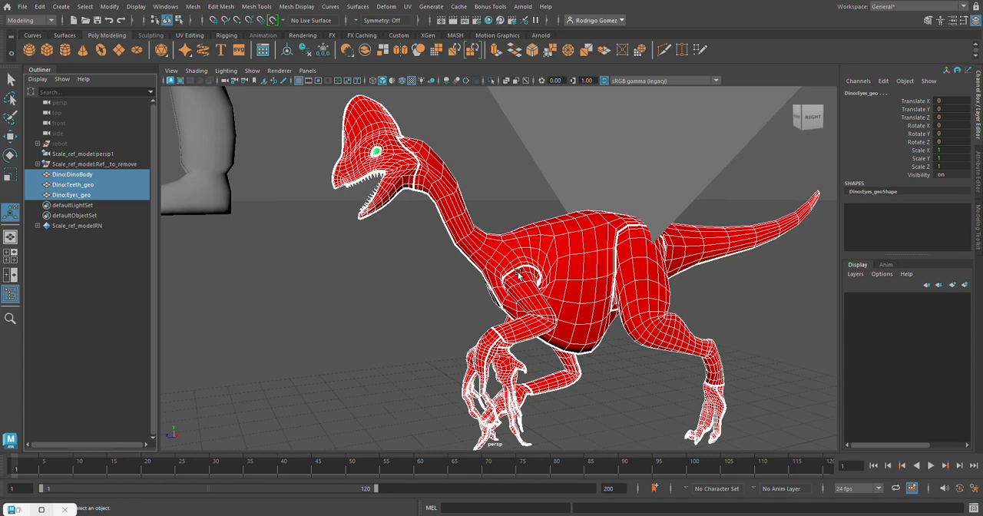
pyautogui.click(192, 7)
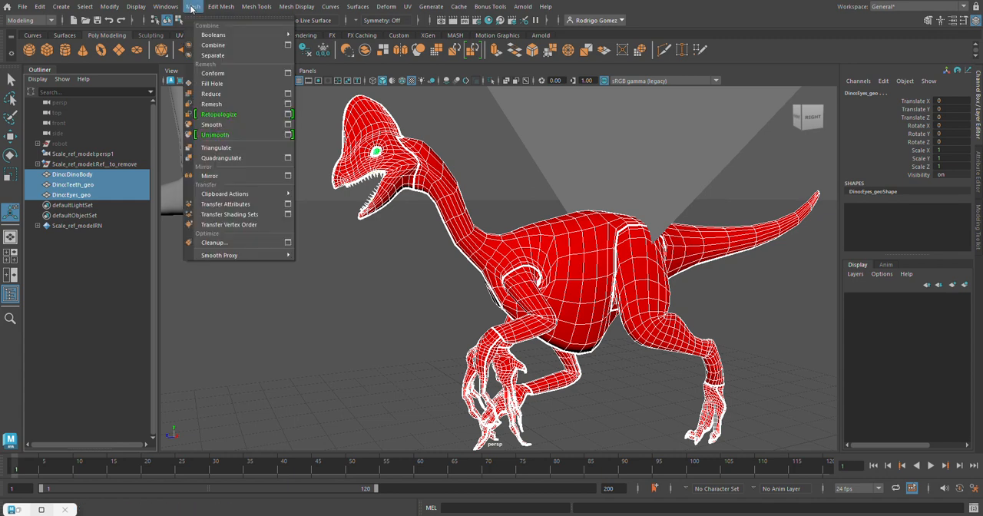
pyautogui.click(225, 45)
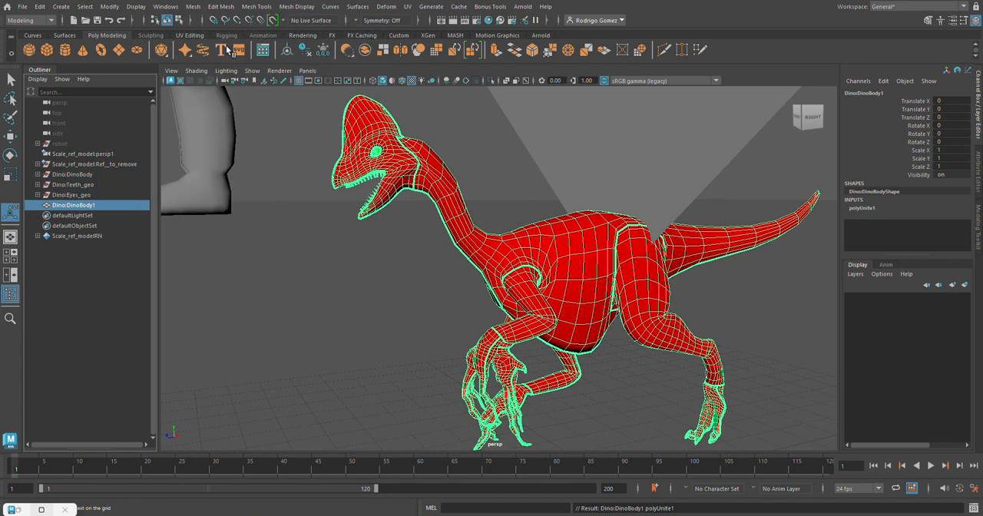
# In the front view, lower the combined dinosaur to a Translate Y of about -1.092 so its feet rest on the ground line.
pyautogui.click(10, 136)
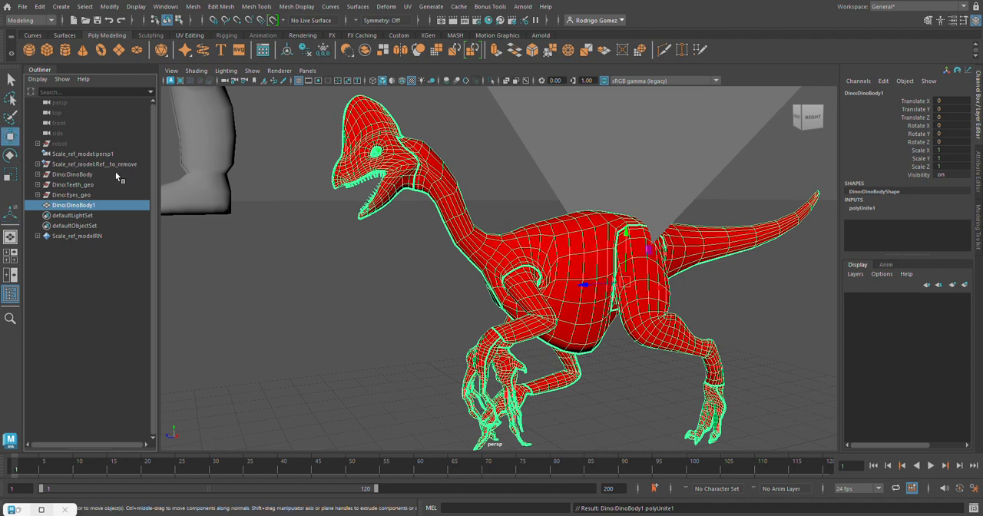
pyautogui.scroll(-2, 649, 288)
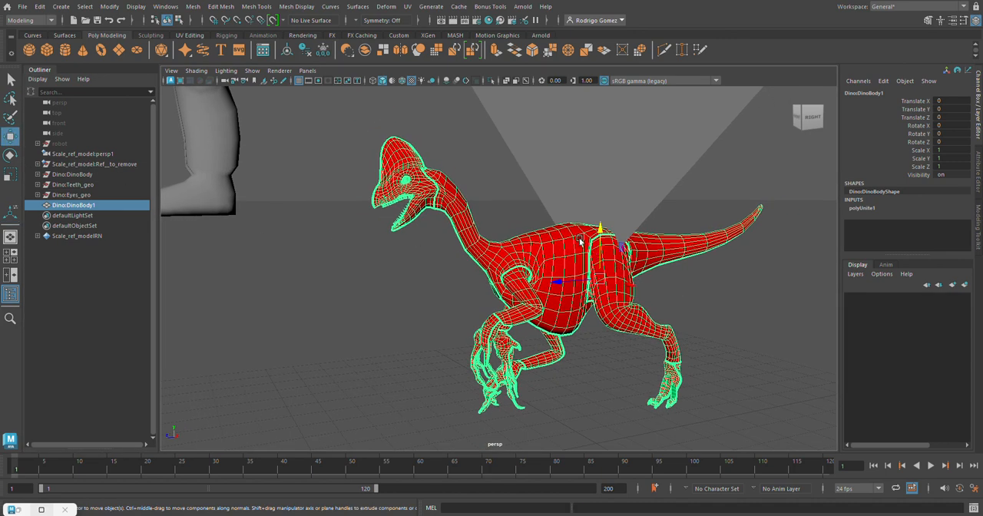
pyautogui.keyDown('alt'); pyautogui.moveTo(579, 241); pyautogui.dragTo(510, 254, button='middle'); pyautogui.keyUp('alt')
pyautogui.press('space')
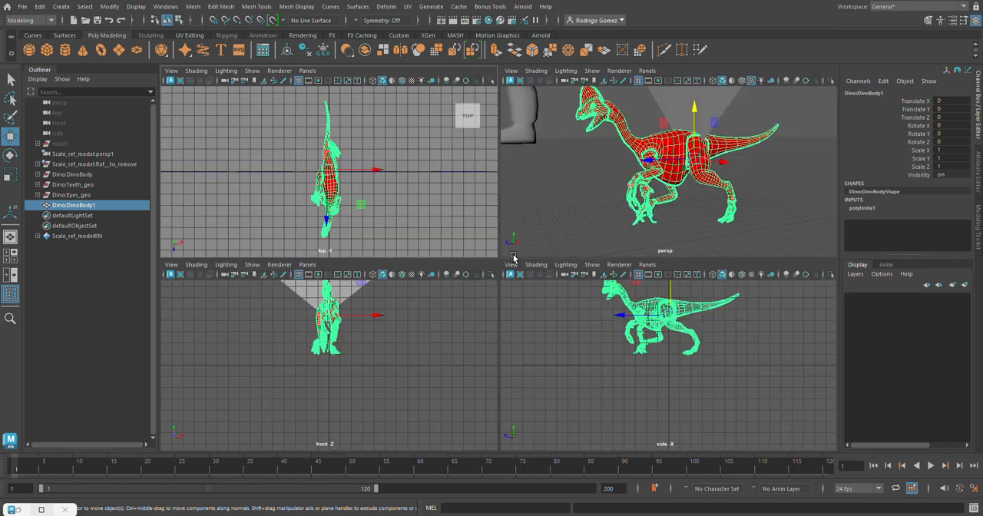
pyautogui.press('space')
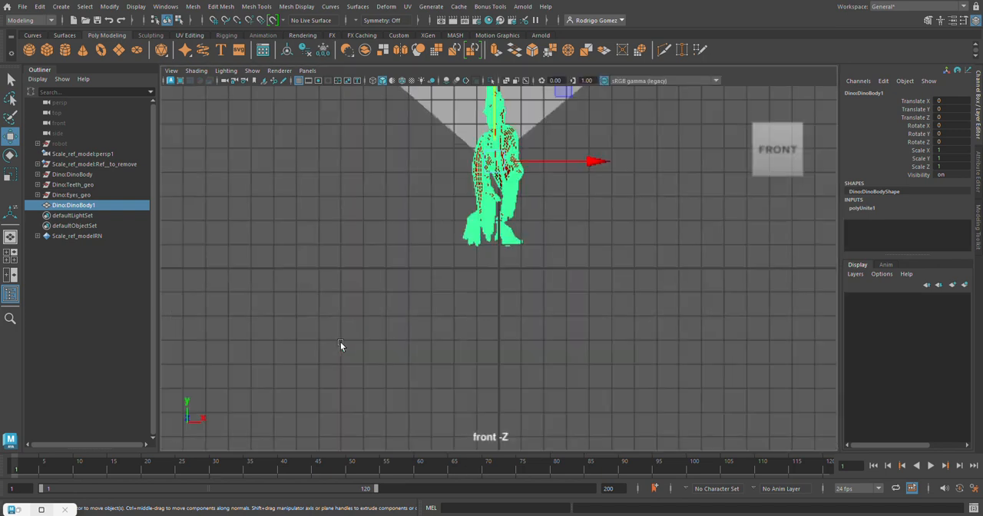
pyautogui.keyDown('alt'); pyautogui.moveTo(606, 221); pyautogui.dragTo(546, 300, button='middle'); pyautogui.keyUp('alt')
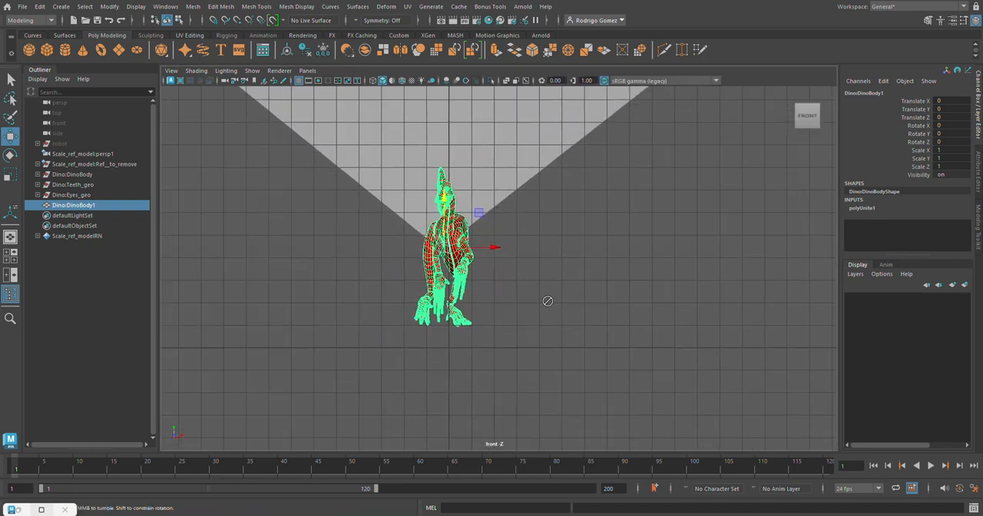
pyautogui.keyDown('alt'); pyautogui.moveTo(546, 300); pyautogui.dragTo(528, 304); pyautogui.keyUp('alt')
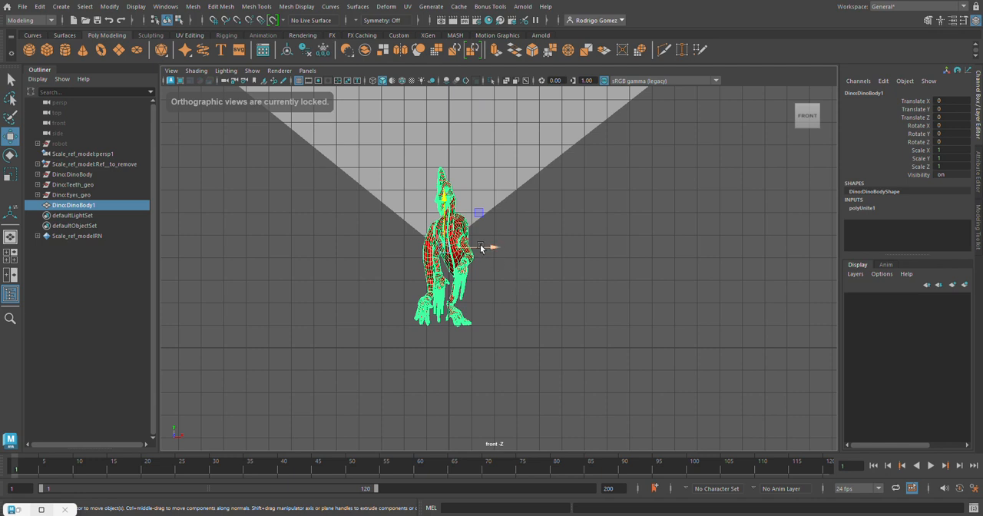
pyautogui.moveTo(444, 199); pyautogui.dragTo(452, 226)
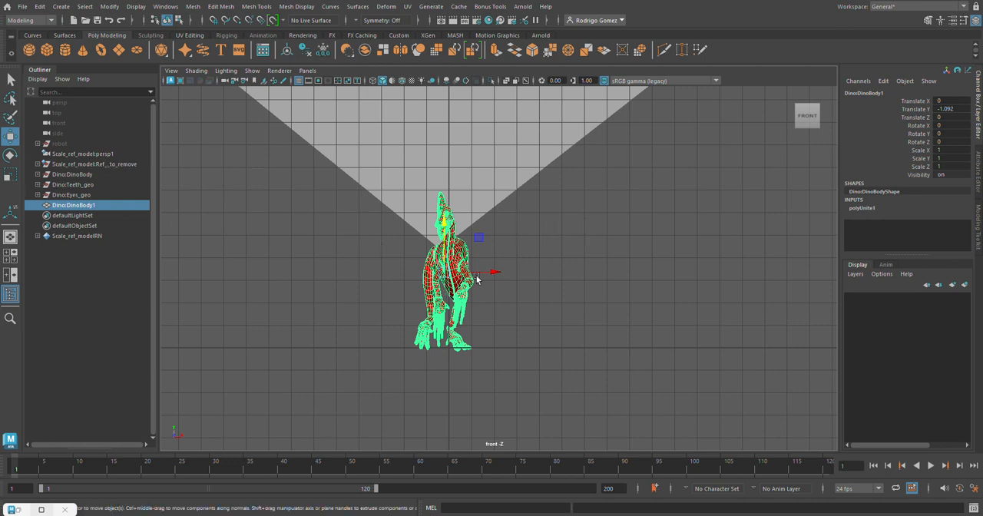
# Move the combined dinosaur's pivot down to ground level between its feet.
pyautogui.press('d')
pyautogui.moveTo(446, 224); pyautogui.dragTo(470, 298)
pyautogui.press('d')
# Scale the combined dinosaur to 40 in X, Y and Z in the perspective view and compare it with the human figure.
pyautogui.press('space')
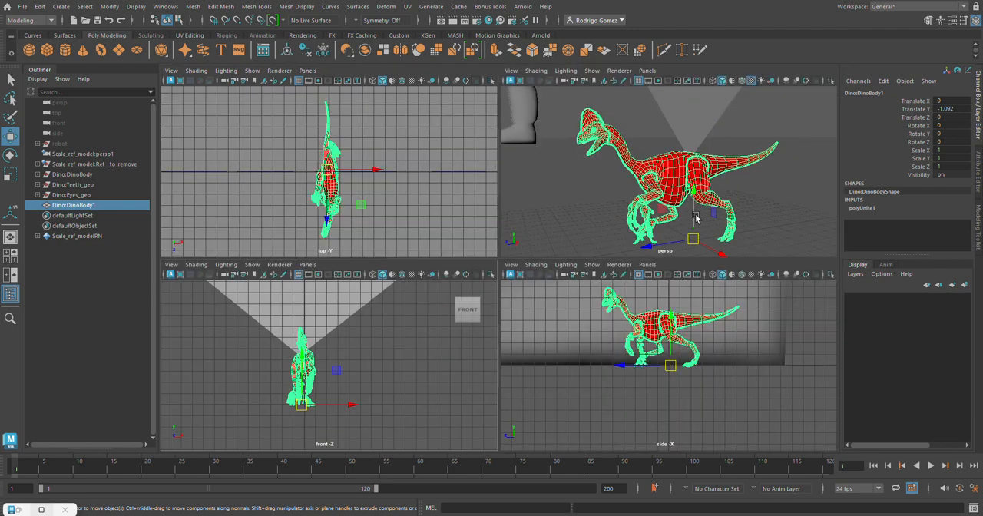
pyautogui.press('space')
pyautogui.keyDown('alt'); pyautogui.moveTo(700, 206); pyautogui.dragTo(151, 147, button='right'); pyautogui.keyUp('alt')
pyautogui.keyDown('alt'); pyautogui.moveTo(441, 204); pyautogui.dragTo(483, 211); pyautogui.keyUp('alt')
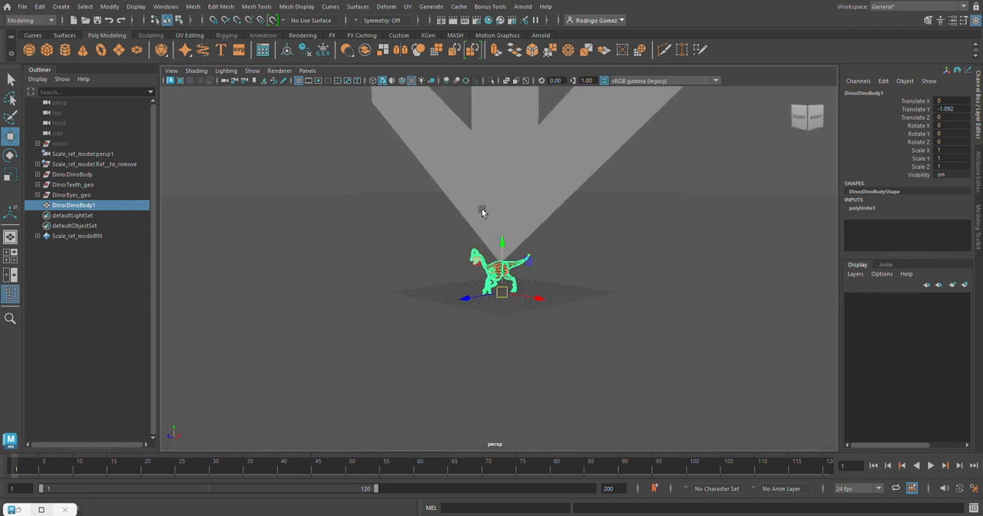
pyautogui.keyDown('alt'); pyautogui.moveTo(695, 224); pyautogui.dragTo(553, 235, button='right'); pyautogui.keyUp('alt')
pyautogui.keyDown('alt'); pyautogui.moveTo(553, 234); pyautogui.dragTo(586, 309, button='middle'); pyautogui.keyUp('alt')
pyautogui.keyDown('alt'); pyautogui.moveTo(586, 309); pyautogui.dragTo(435, 257, button='right'); pyautogui.keyUp('alt')
pyautogui.keyDown('alt'); pyautogui.moveTo(534, 262); pyautogui.dragTo(551, 305, button='middle'); pyautogui.keyUp('alt')
pyautogui.keyDown('alt'); pyautogui.moveTo(551, 305); pyautogui.dragTo(494, 307, button='right'); pyautogui.keyUp('alt')
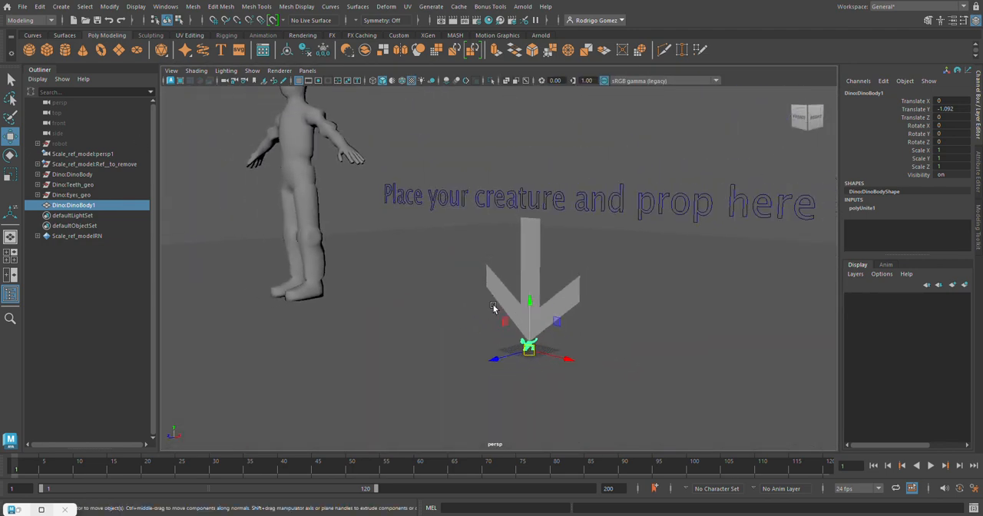
pyautogui.keyDown('alt'); pyautogui.moveTo(494, 308); pyautogui.dragTo(446, 328, button='middle'); pyautogui.keyUp('alt')
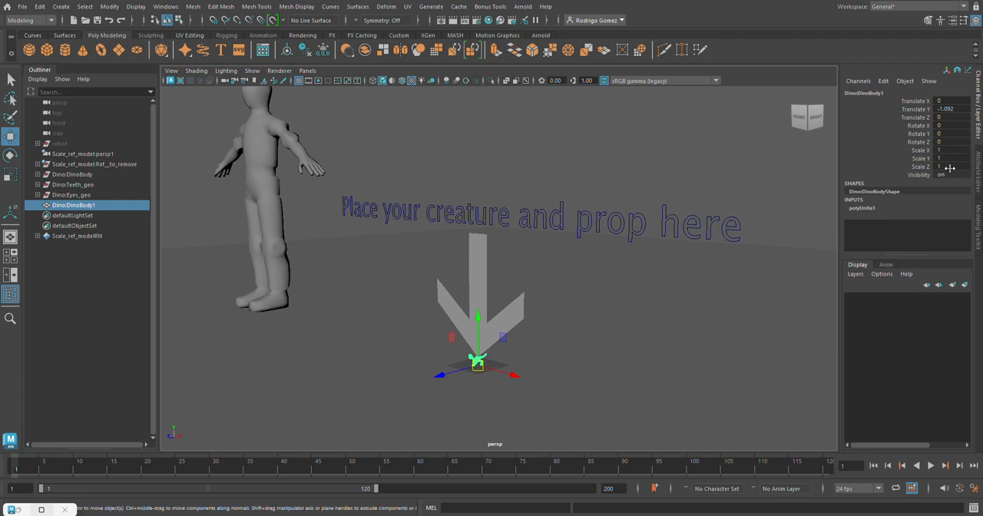
pyautogui.moveTo(950, 150); pyautogui.dragTo(951, 167)
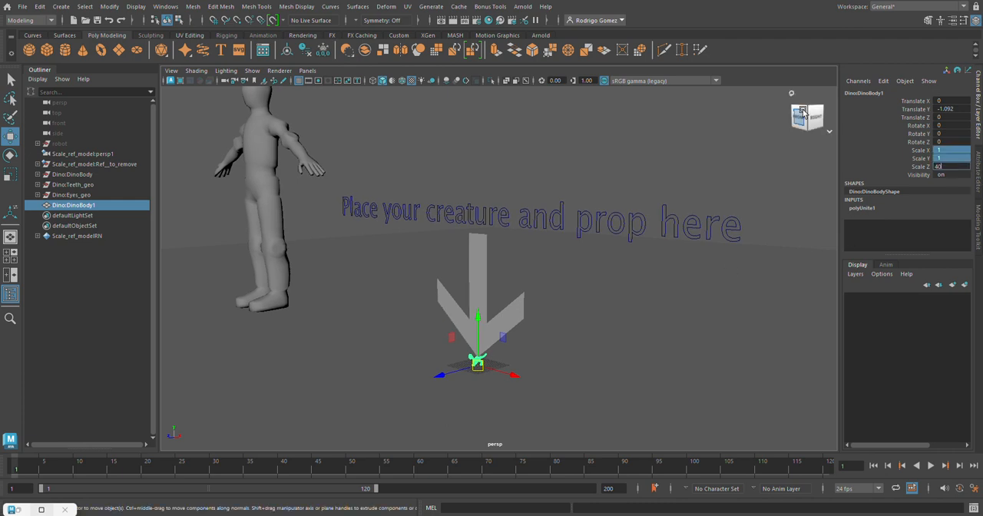
pyautogui.write('40')
pyautogui.press('Return')
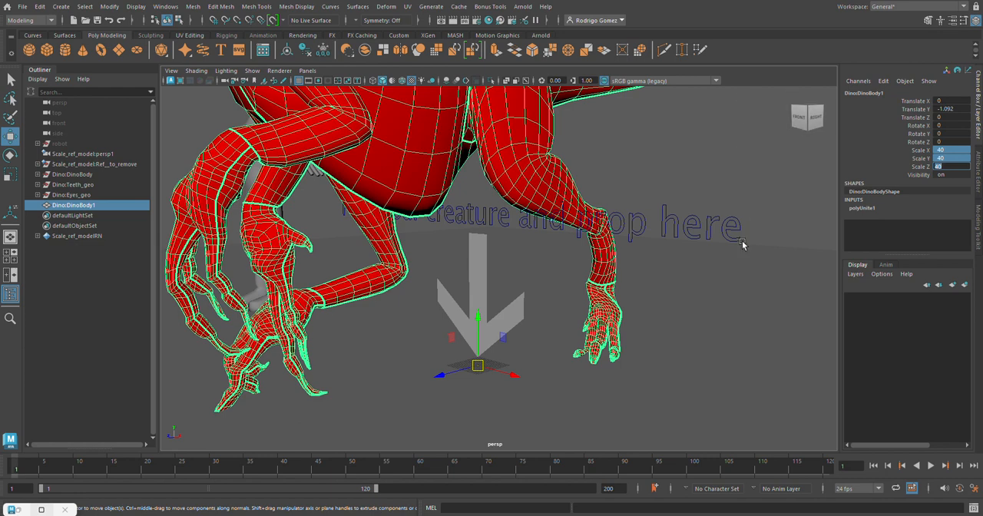
pyautogui.press('f')
pyautogui.keyDown('alt'); pyautogui.moveTo(453, 200); pyautogui.dragTo(283, 205); pyautogui.keyUp('alt')
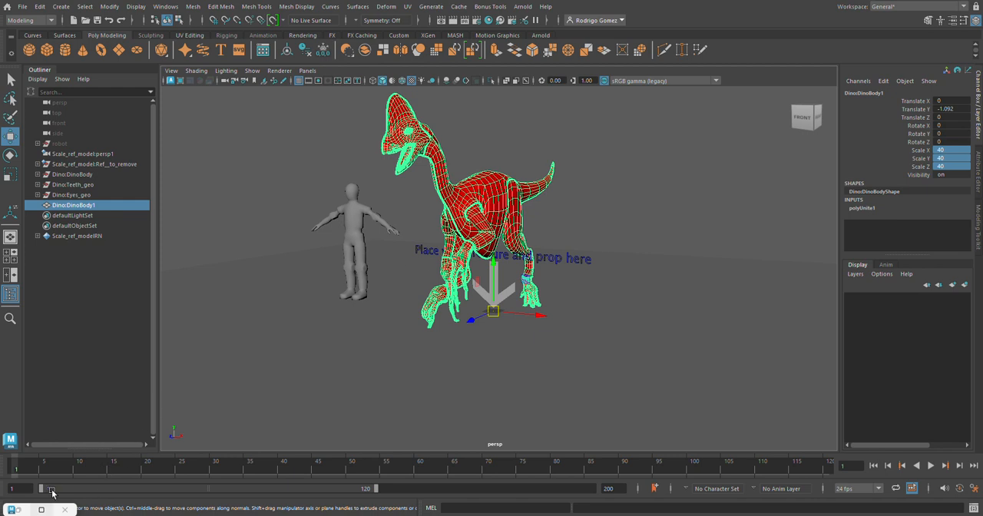
# Unhide the robot and compare its size with the dinosaur and the human figure.
pyautogui.click(102, 164)
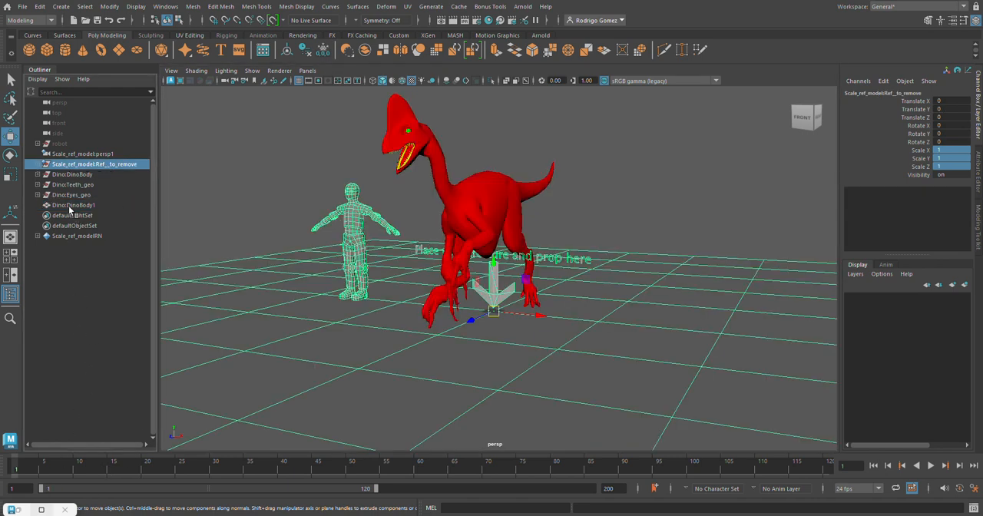
pyautogui.click(60, 143)
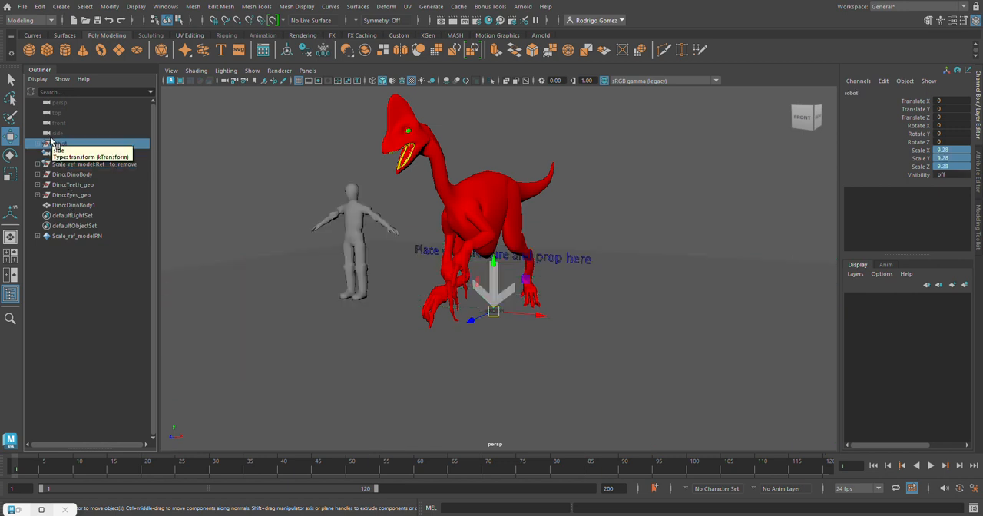
pyautogui.hotkey('shift', 'h')
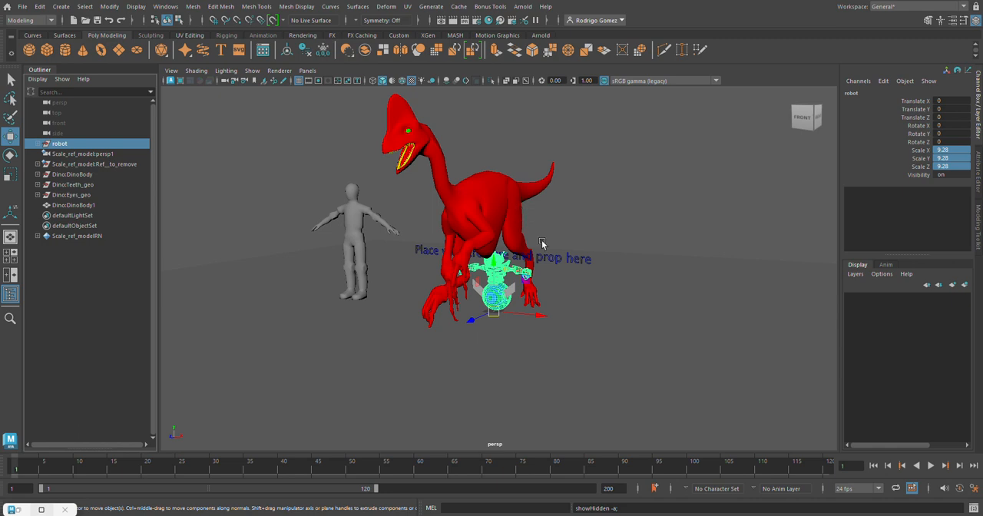
pyautogui.keyDown('alt'); pyautogui.moveTo(541, 246); pyautogui.dragTo(635, 279); pyautogui.keyUp('alt')
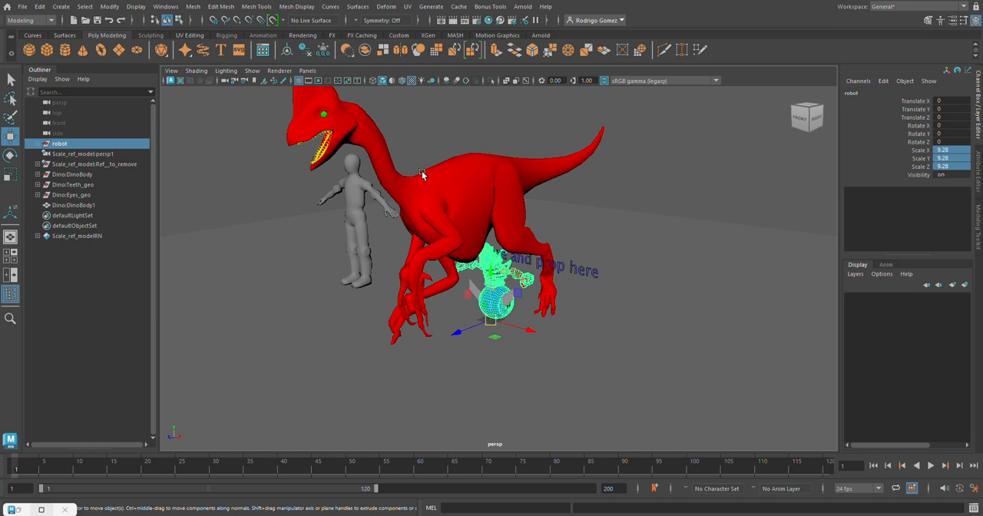
pyautogui.keyDown('alt'); pyautogui.moveTo(489, 207); pyautogui.dragTo(556, 237); pyautogui.keyUp('alt')
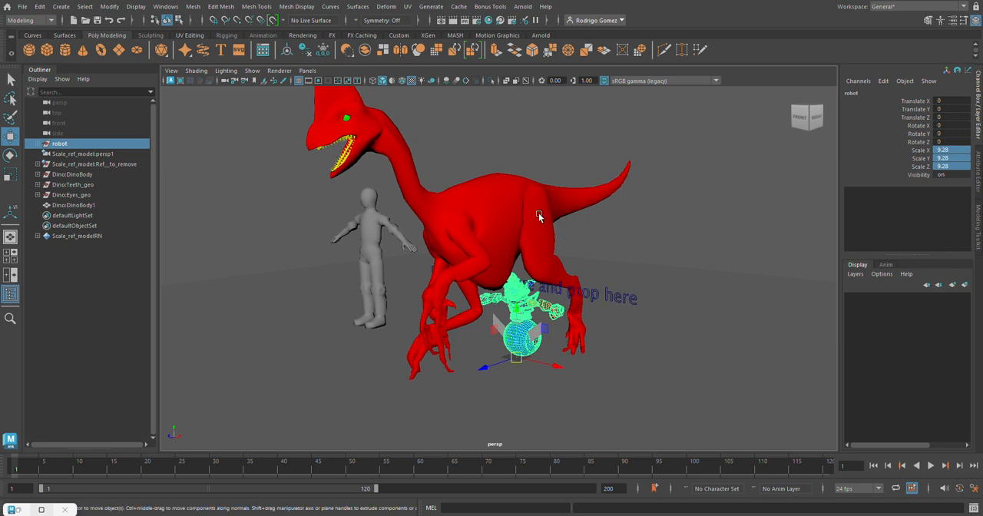
pyautogui.click(540, 217)
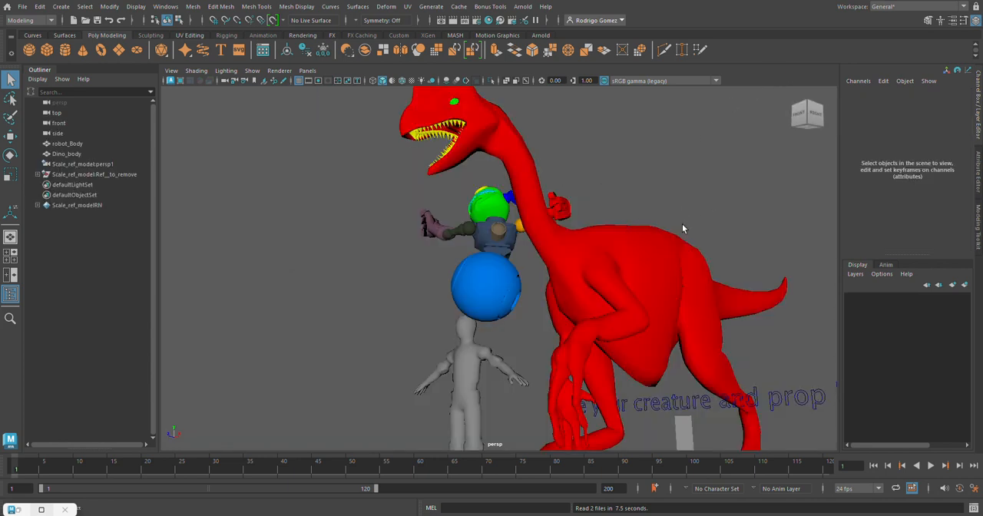
# Examine the robot_Body and Dino_body meshes and the scale reference group in the cleaned-up scene from several angles.
pyautogui.keyDown('alt'); pyautogui.moveTo(639, 257); pyautogui.dragTo(469, 171); pyautogui.keyUp('alt')
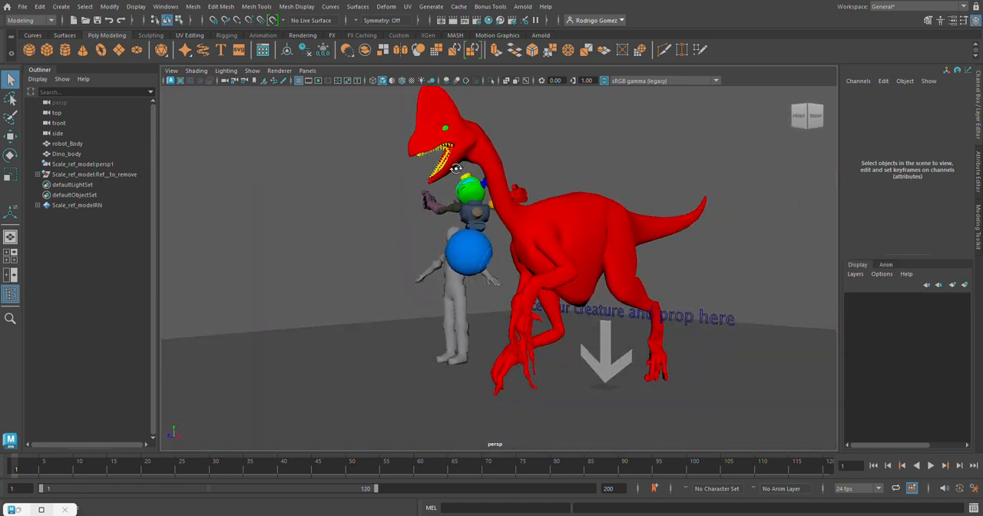
pyautogui.keyDown('alt'); pyautogui.moveTo(491, 172); pyautogui.dragTo(571, 180, button='right'); pyautogui.keyUp('alt')
pyautogui.keyDown('alt'); pyautogui.moveTo(571, 180); pyautogui.dragTo(529, 173, button='middle'); pyautogui.keyUp('alt')
pyautogui.click(528, 203)
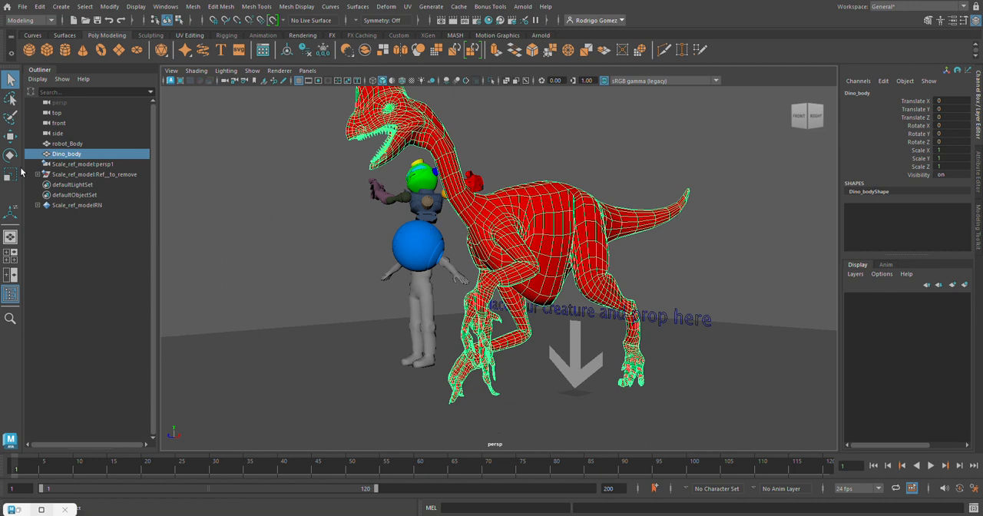
pyautogui.click(82, 175)
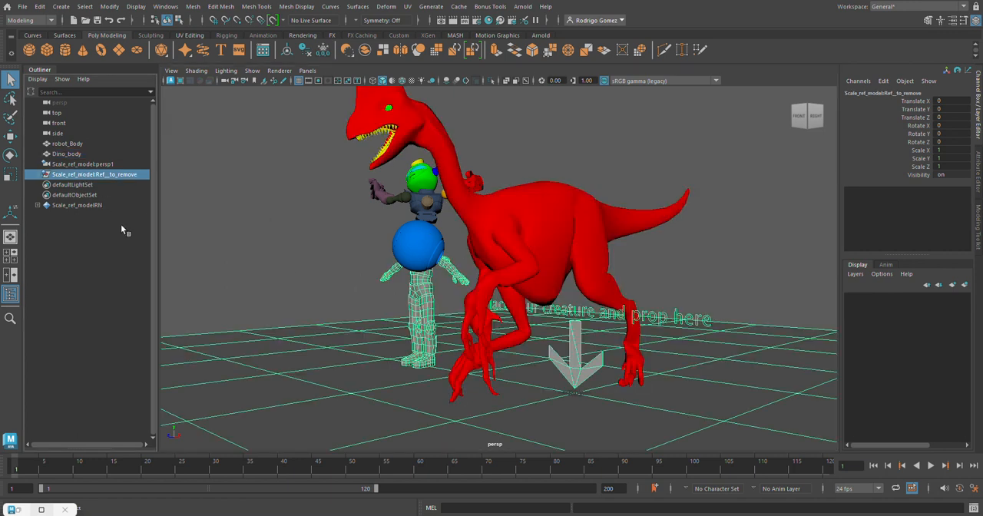
pyautogui.click(80, 163)
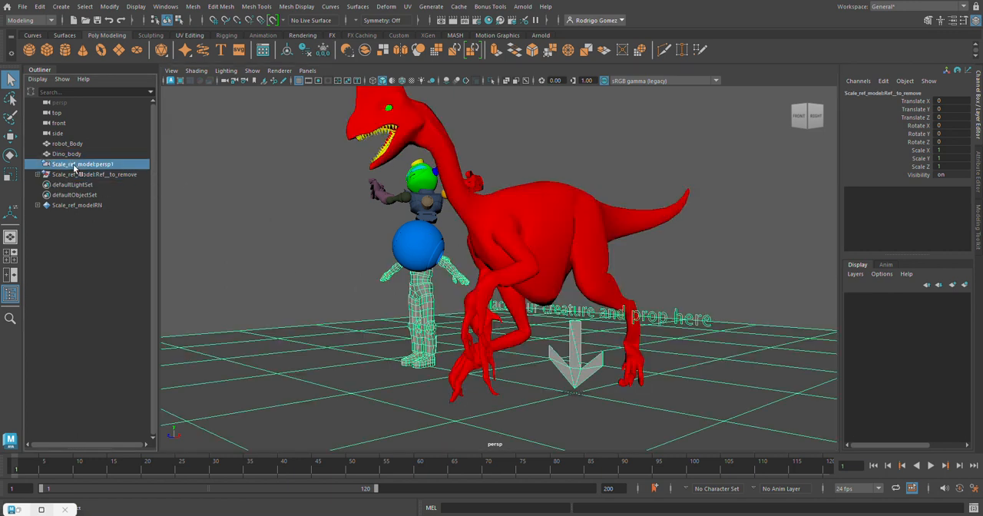
pyautogui.click(57, 144)
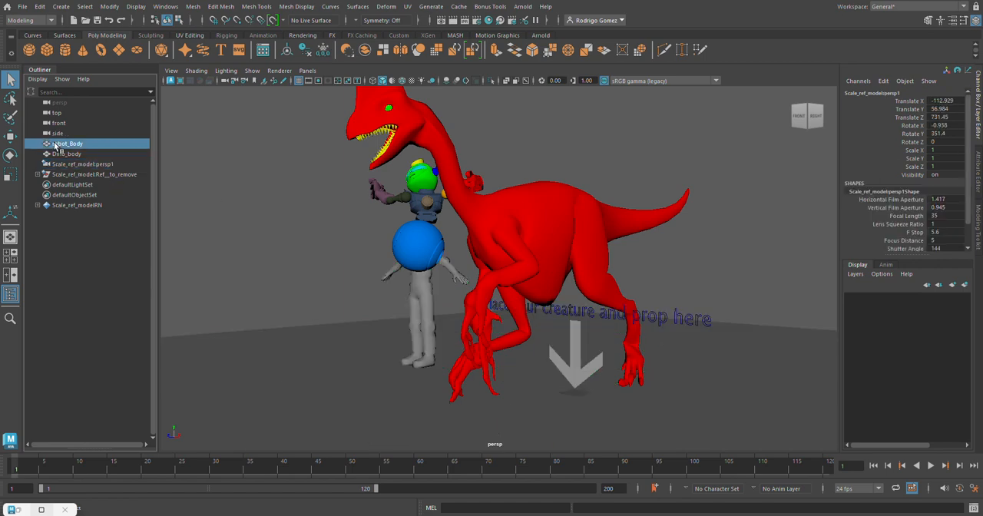
pyautogui.keyDown('alt'); pyautogui.moveTo(472, 230); pyautogui.dragTo(642, 272); pyautogui.keyUp('alt')
pyautogui.keyDown('alt'); pyautogui.moveTo(642, 272); pyautogui.dragTo(805, 269, button='right'); pyautogui.keyUp('alt')
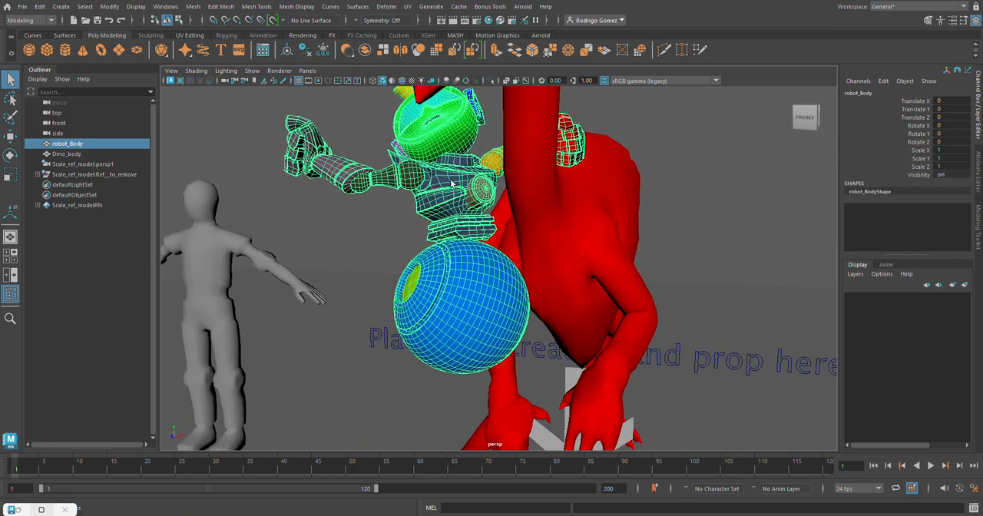
pyautogui.keyDown('alt'); pyautogui.moveTo(497, 162); pyautogui.dragTo(448, 199); pyautogui.keyUp('alt')
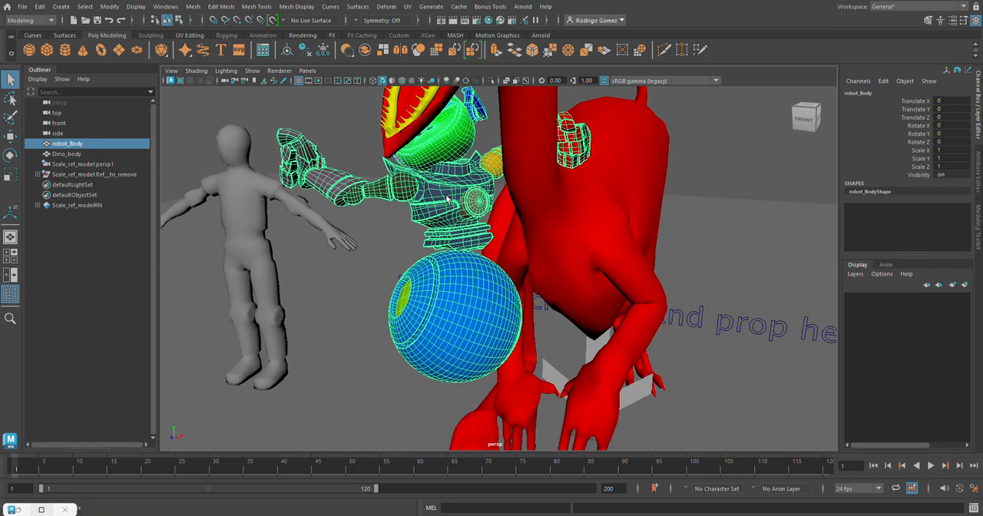
pyautogui.click(344, 152)
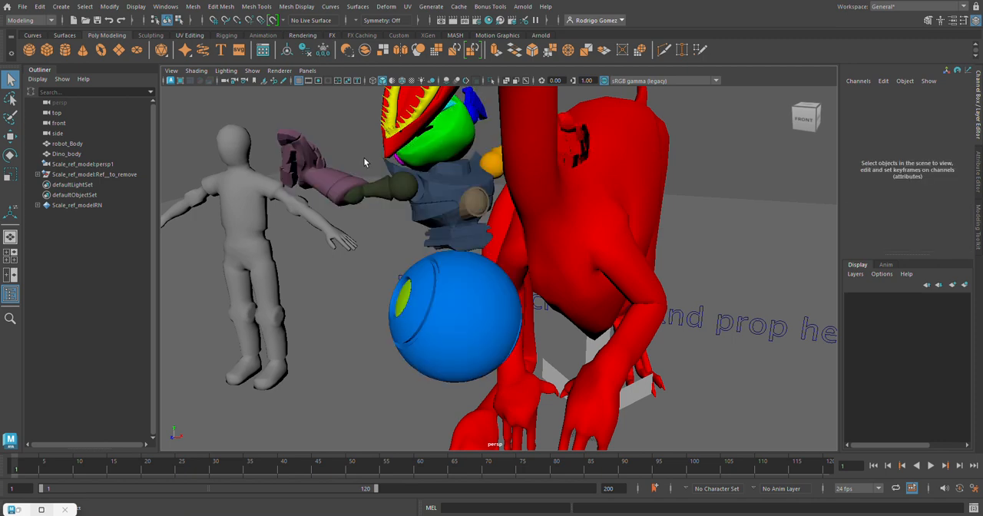
# Check the translate, rotate and scale values of robot_Body and Dino_body for frozen transformations.
pyautogui.click(68, 143)
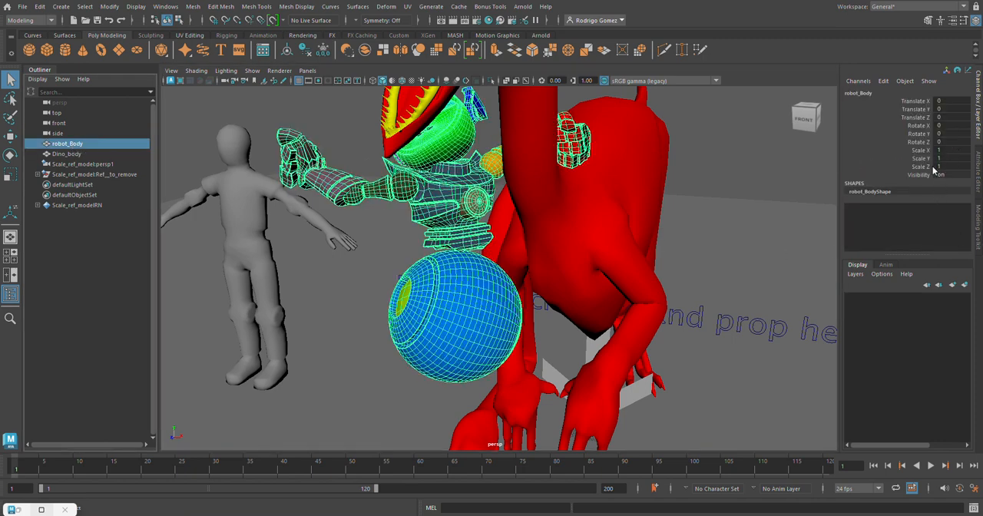
pyautogui.click(110, 7)
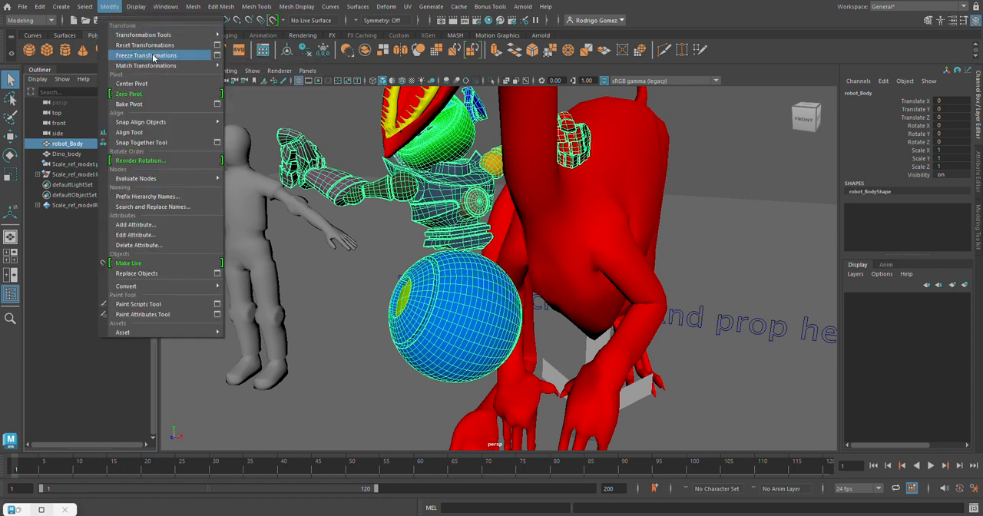
pyautogui.click(112, 8)
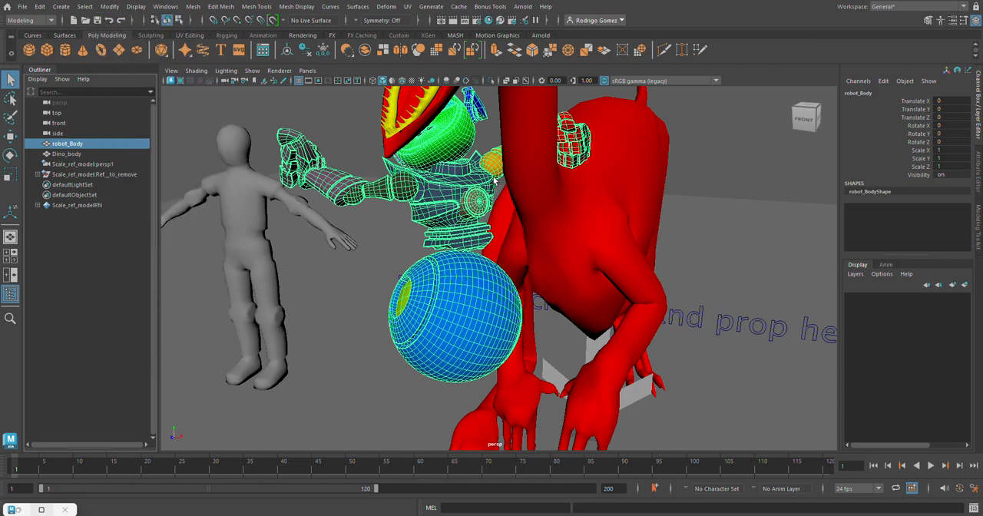
pyautogui.click(600, 269)
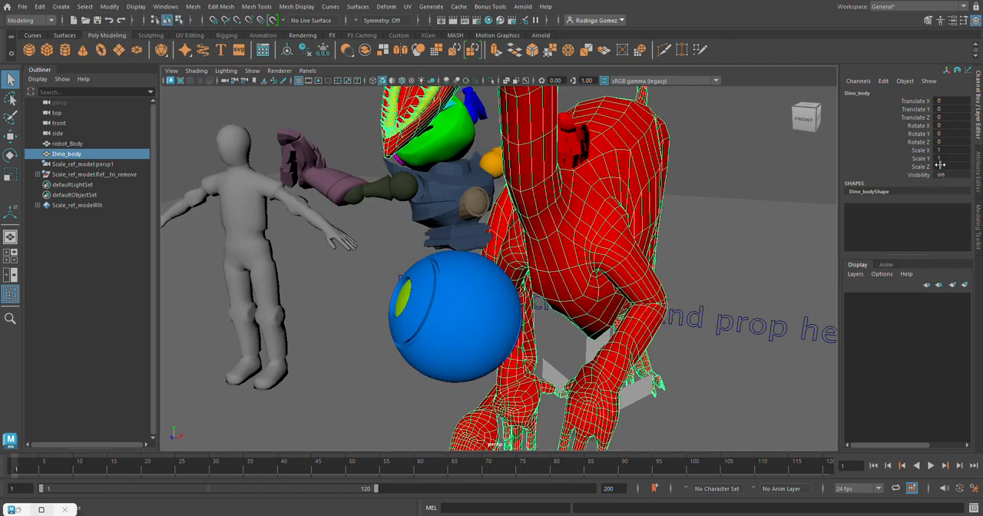
pyautogui.scroll(-4, 620, 206)
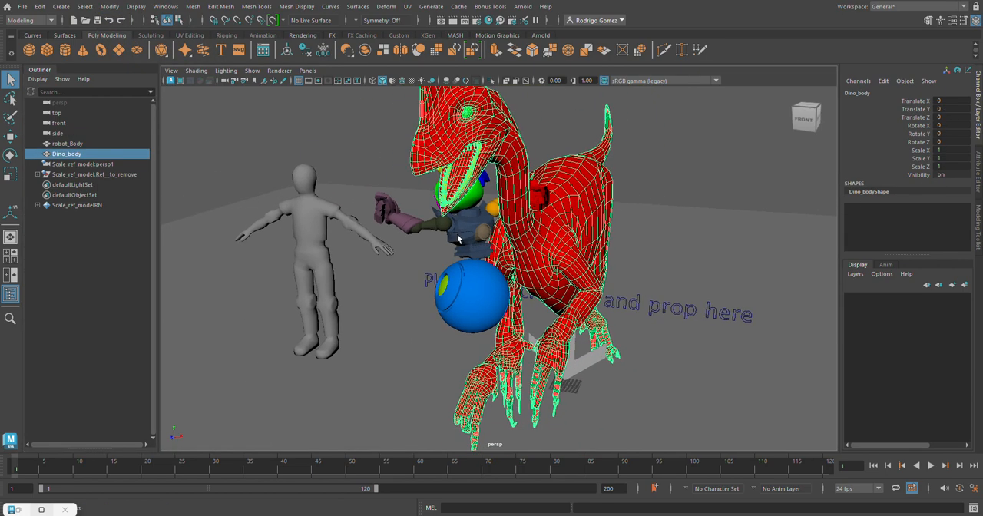
# Center the pivot of robot_Body.
pyautogui.click(460, 239)
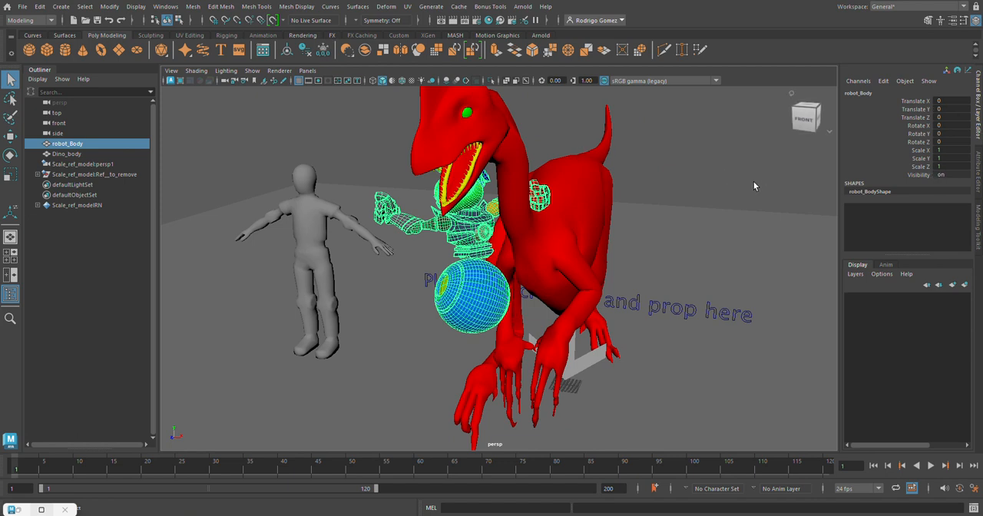
pyautogui.click(110, 8)
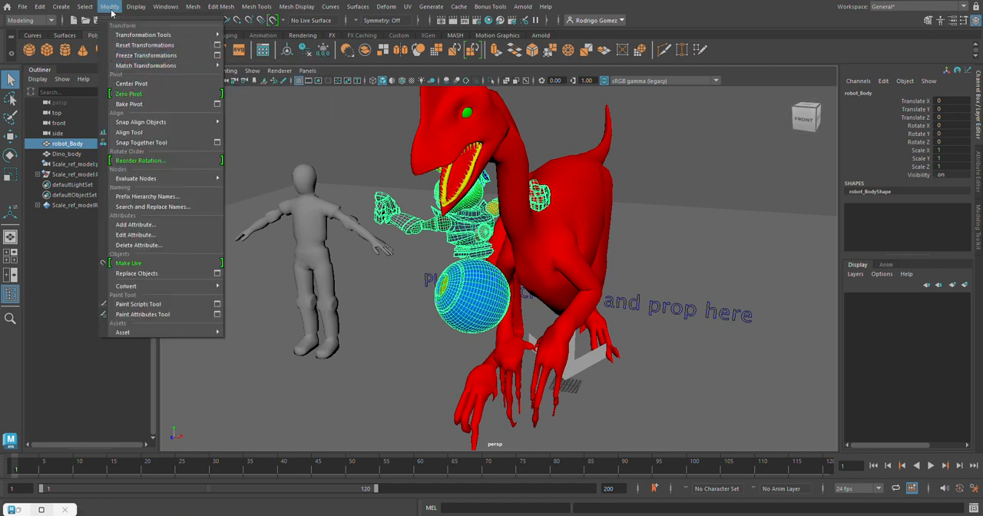
pyautogui.click(115, 10)
pyautogui.click(9, 136)
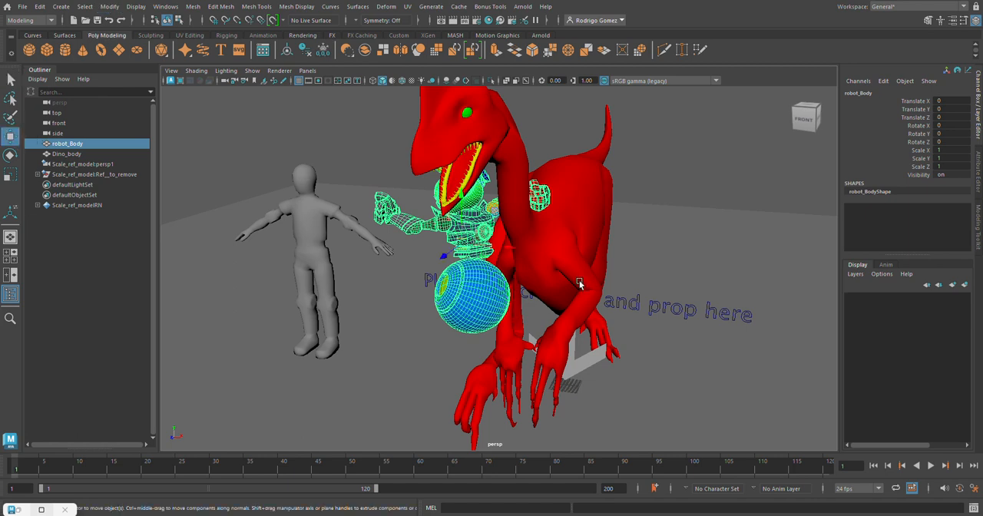
pyautogui.click(111, 8)
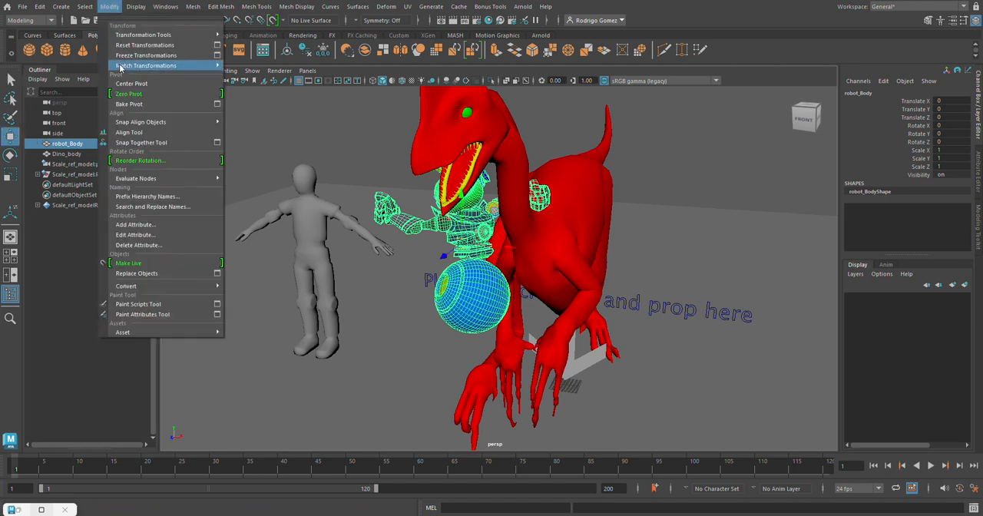
pyautogui.click(129, 83)
# Move Dino_body's pivot down to ground level between its feet, working in the front view.
pyautogui.click(596, 208)
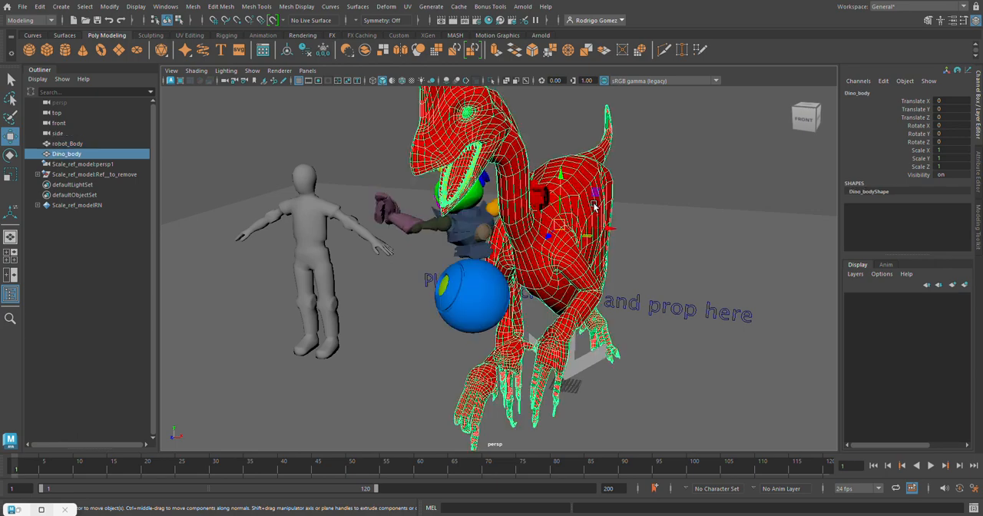
pyautogui.keyDown('alt'); pyautogui.moveTo(595, 208); pyautogui.dragTo(555, 148); pyautogui.keyUp('alt')
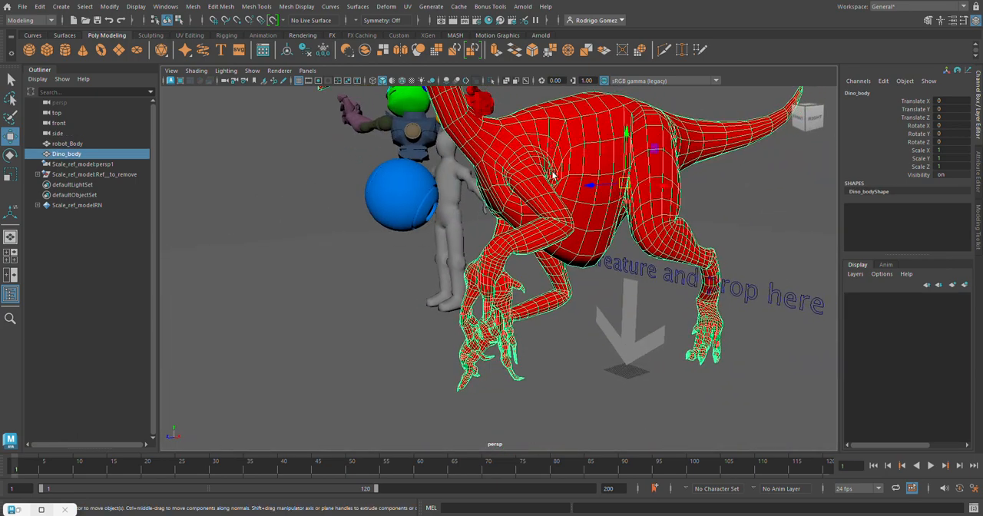
pyautogui.press('d')
pyautogui.press('space')
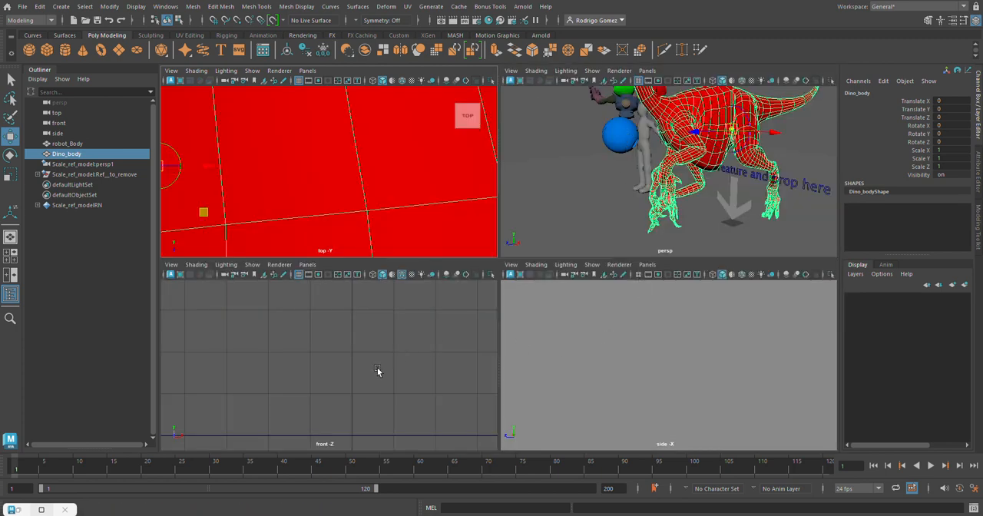
pyautogui.press('f')
pyautogui.moveTo(324, 320); pyautogui.dragTo(341, 396)
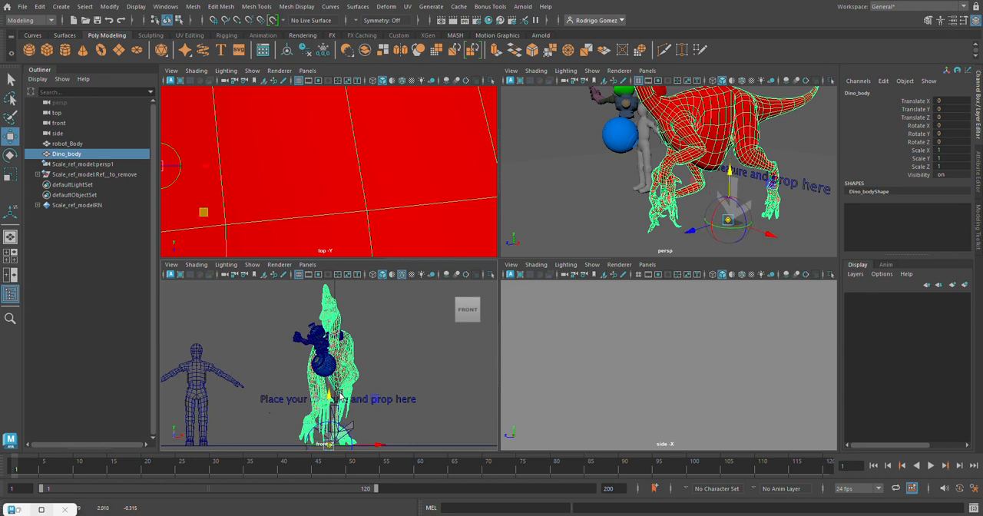
pyautogui.press('d')
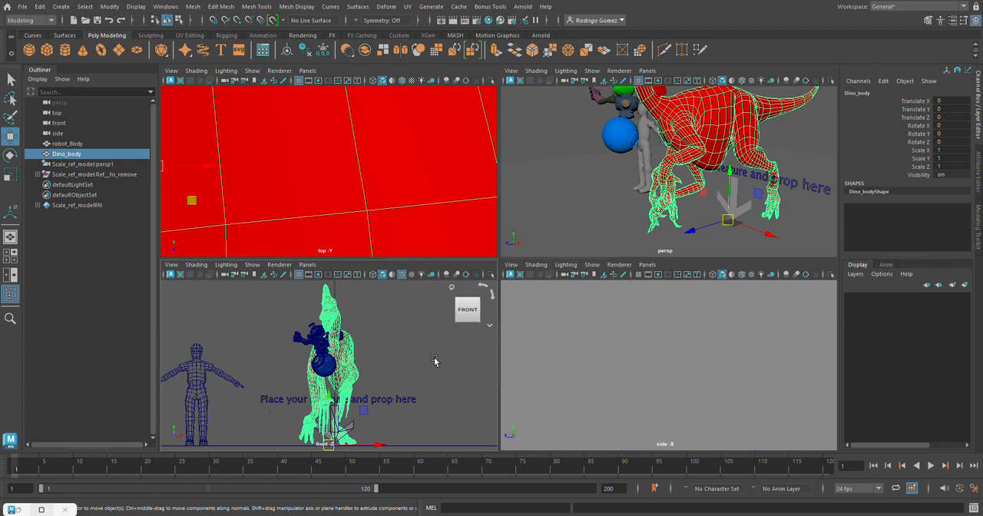
pyautogui.press('space')
pyautogui.keyDown('alt'); pyautogui.moveTo(708, 213); pyautogui.dragTo(603, 265); pyautogui.keyUp('alt')
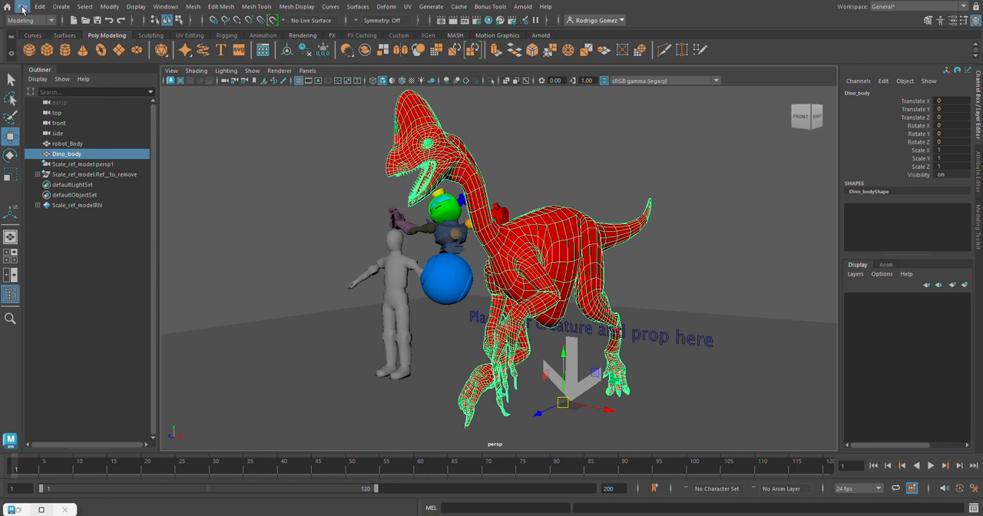
# Remove the Scale_ref_model reference from the scene with the Reference Editor and close the editor.
pyautogui.click(23, 7)
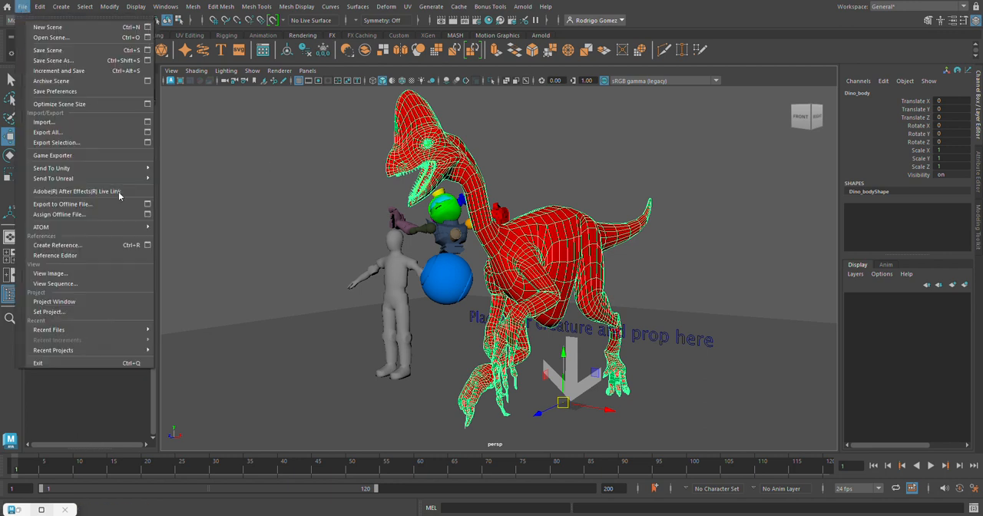
pyautogui.click(55, 256)
pyautogui.click(227, 193)
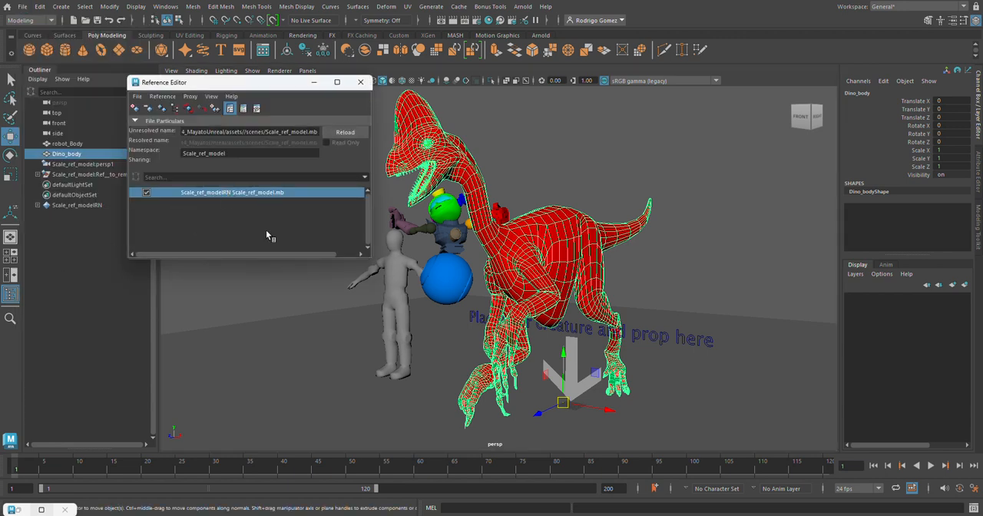
pyautogui.rightClick(237, 195)
pyautogui.moveTo(253, 212)
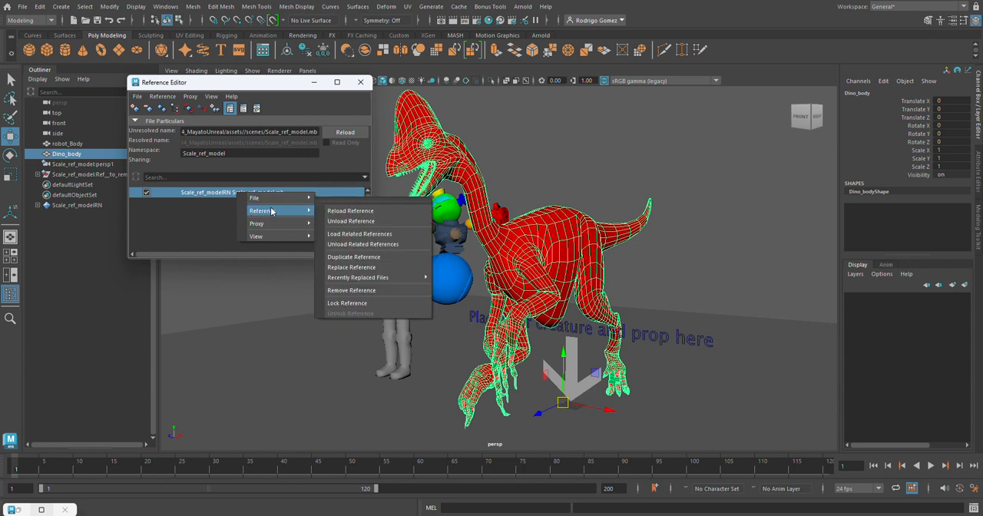
pyautogui.click(358, 287)
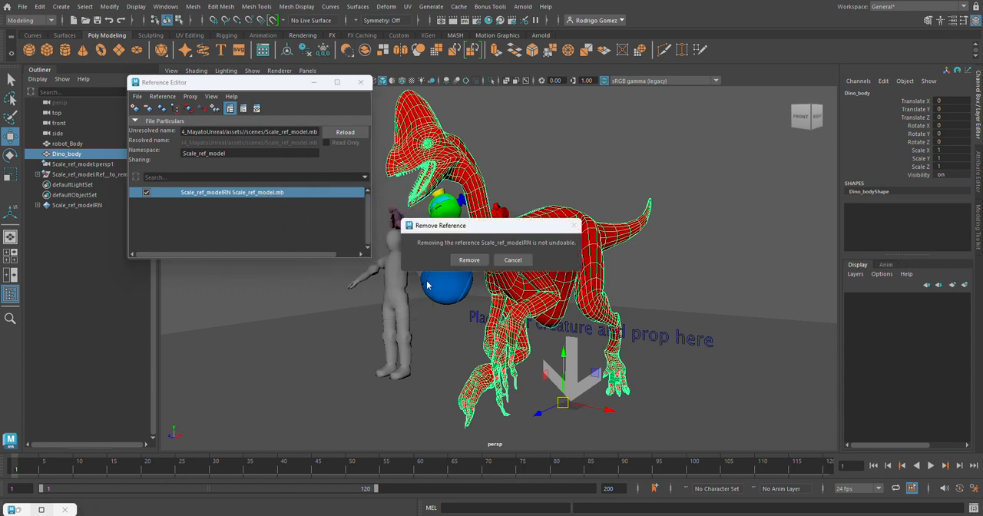
pyautogui.click(469, 259)
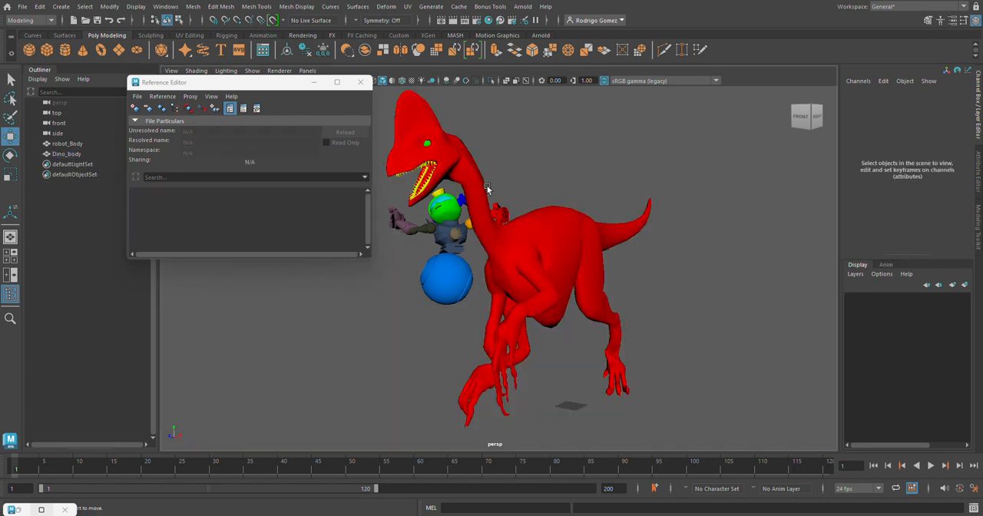
pyautogui.click(360, 83)
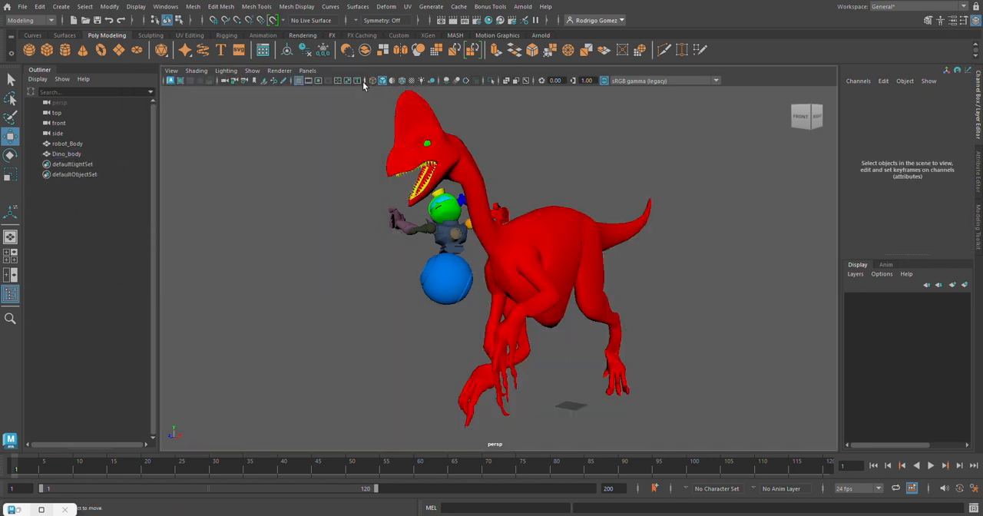
# Check the robot and dinosaur transforms and delete the scene's unused shading nodes in the Hypershade.
pyautogui.click(66, 145)
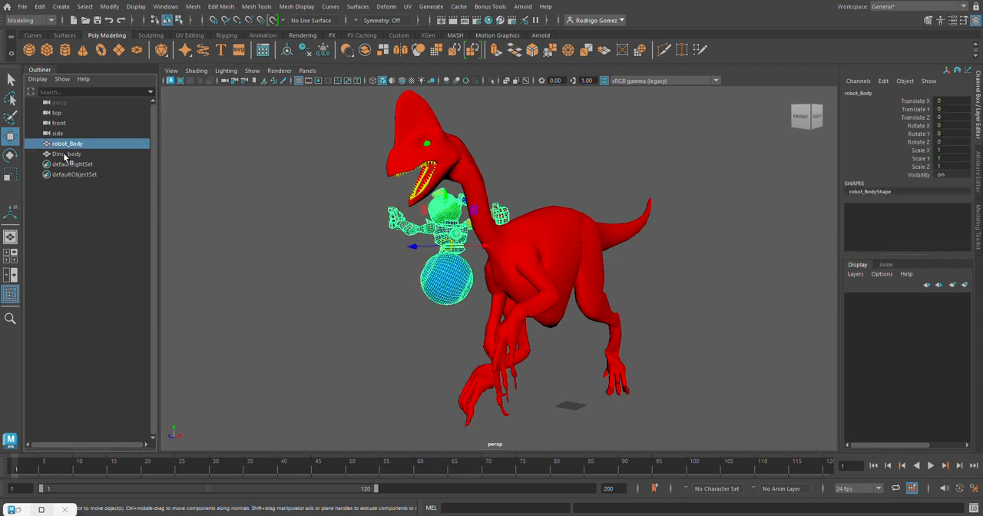
pyautogui.click(65, 154)
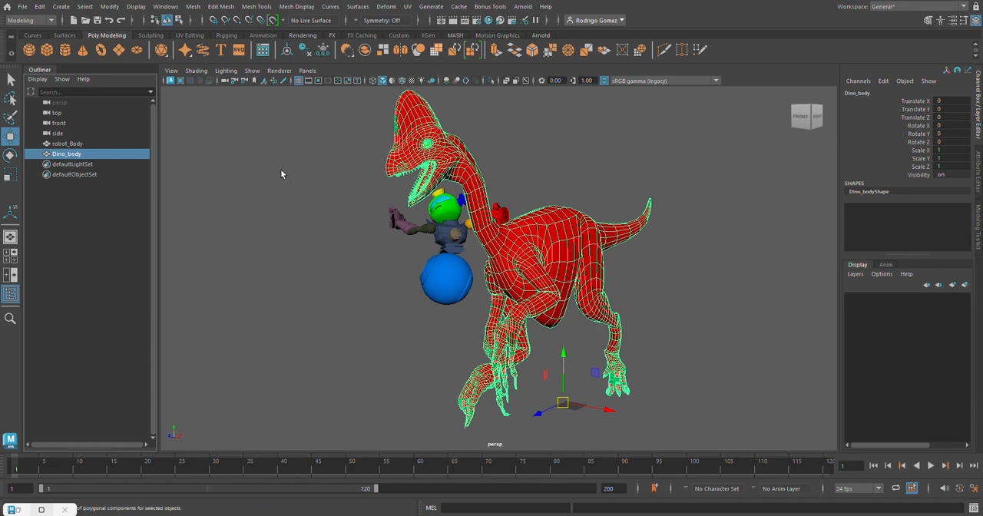
pyautogui.click(166, 7)
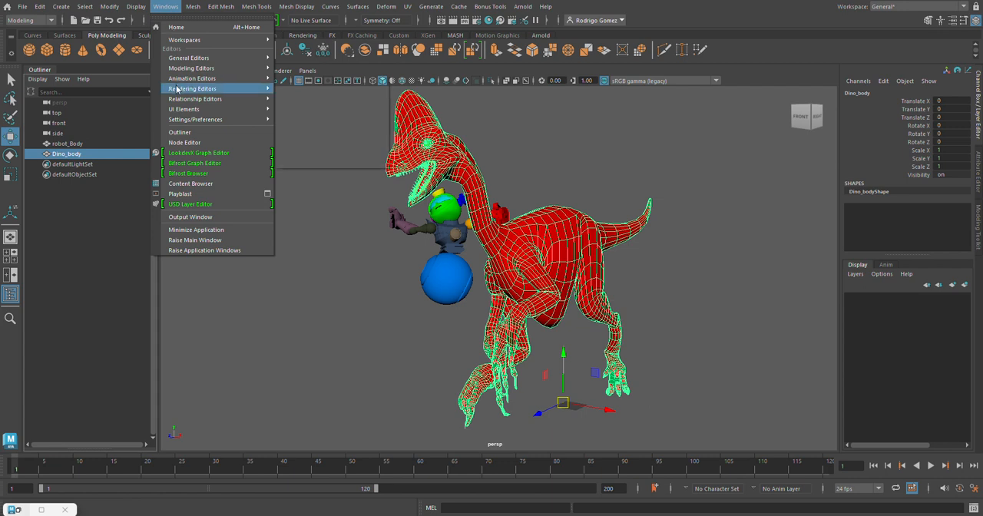
pyautogui.moveTo(192, 88)
pyautogui.click(303, 109)
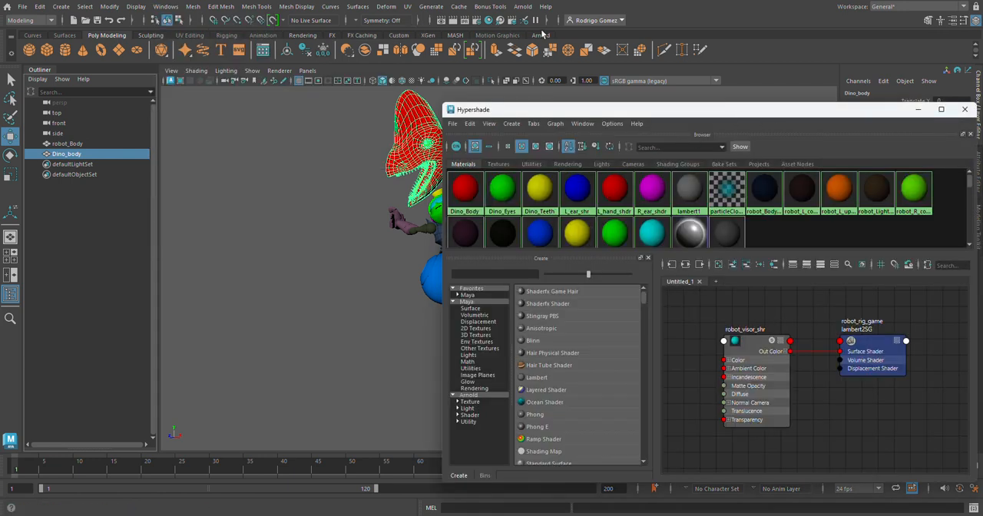
pyautogui.moveTo(765, 105); pyautogui.dragTo(525, 86)
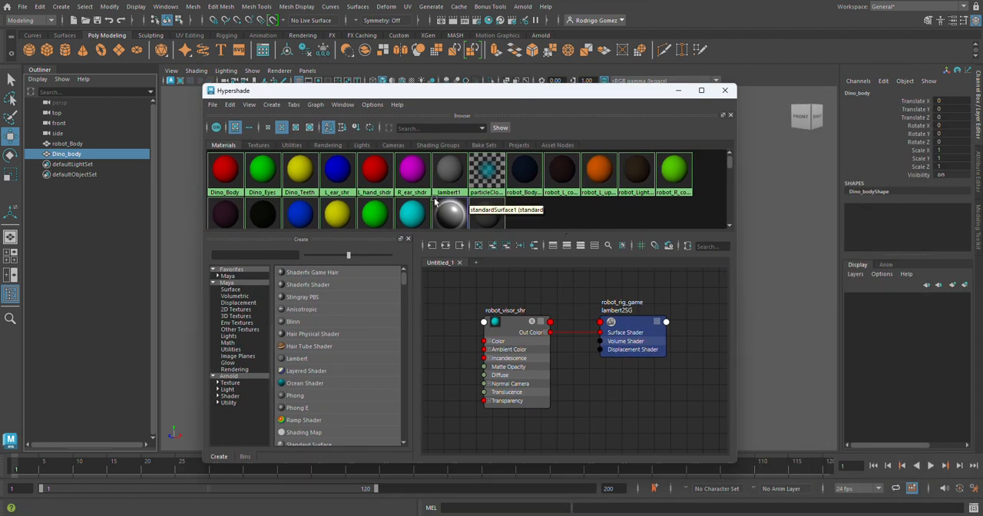
pyautogui.click(229, 104)
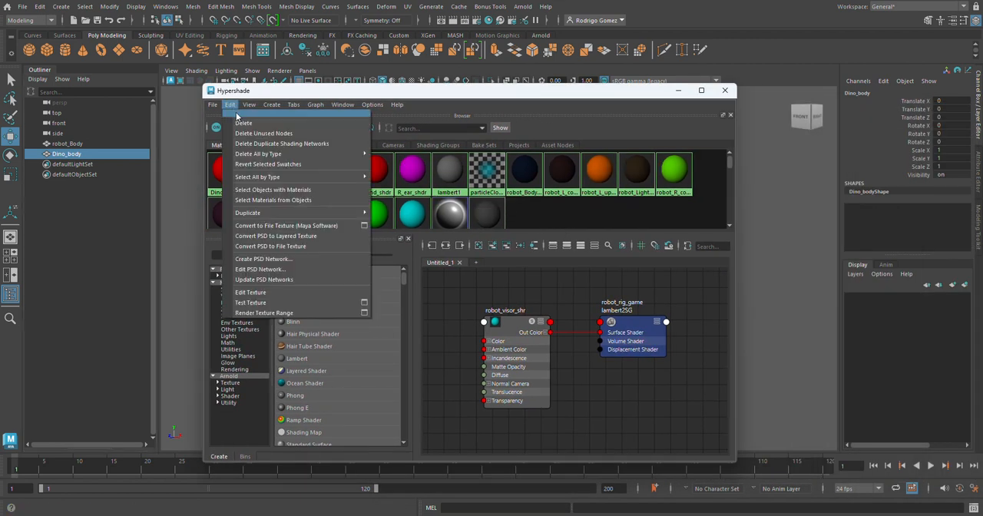
pyautogui.click(245, 134)
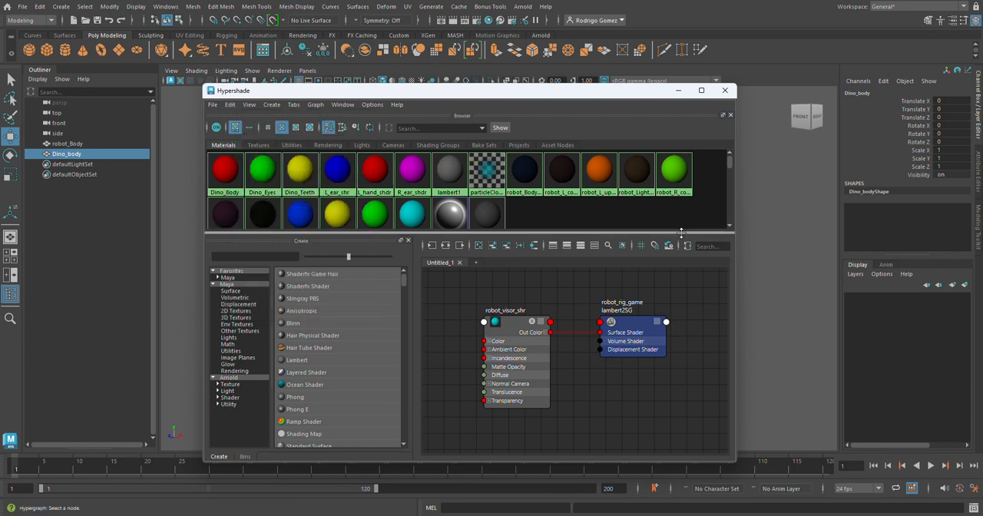
# Enlarge the Hypershade's material browser and examine how the dinosaur and robot materials are named.
pyautogui.moveTo(659, 228); pyautogui.dragTo(530, 267)
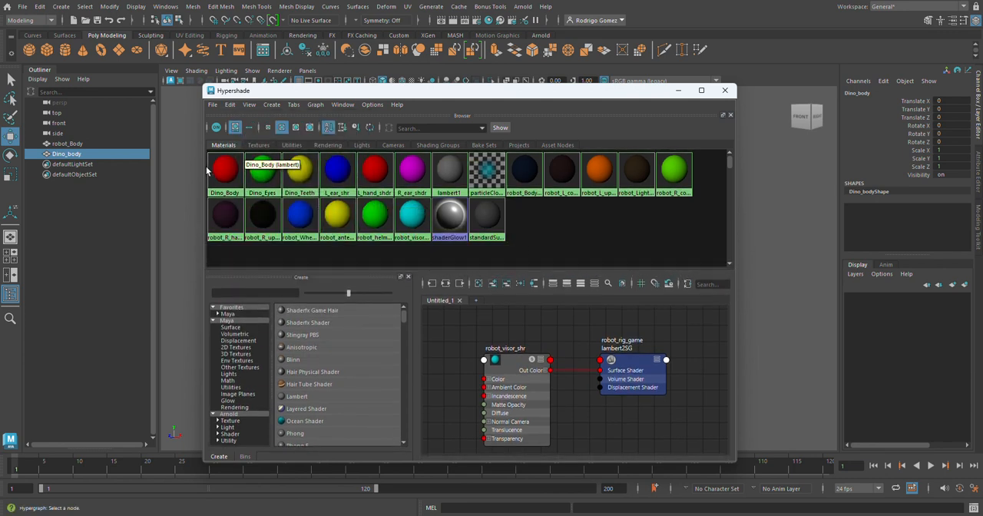
pyautogui.click(255, 146)
pyautogui.click(225, 146)
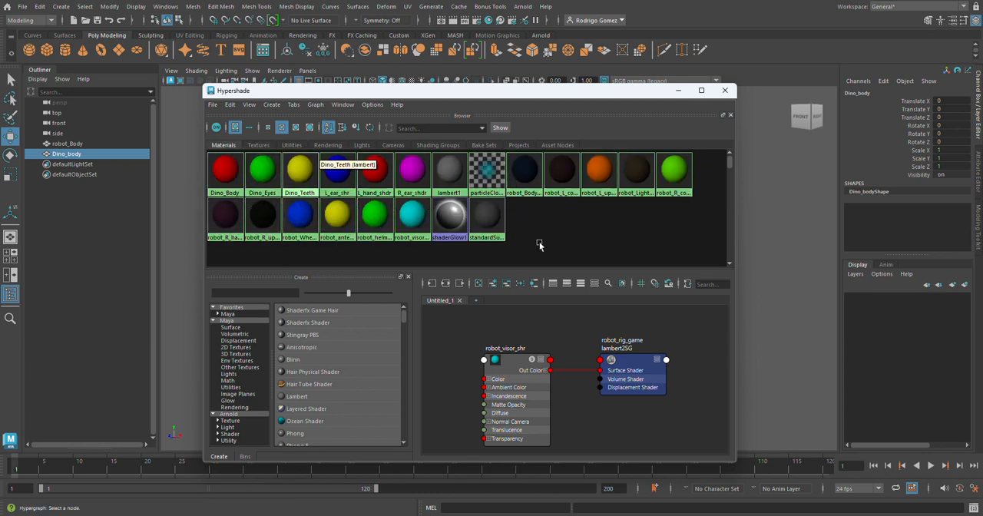
pyautogui.click(223, 175)
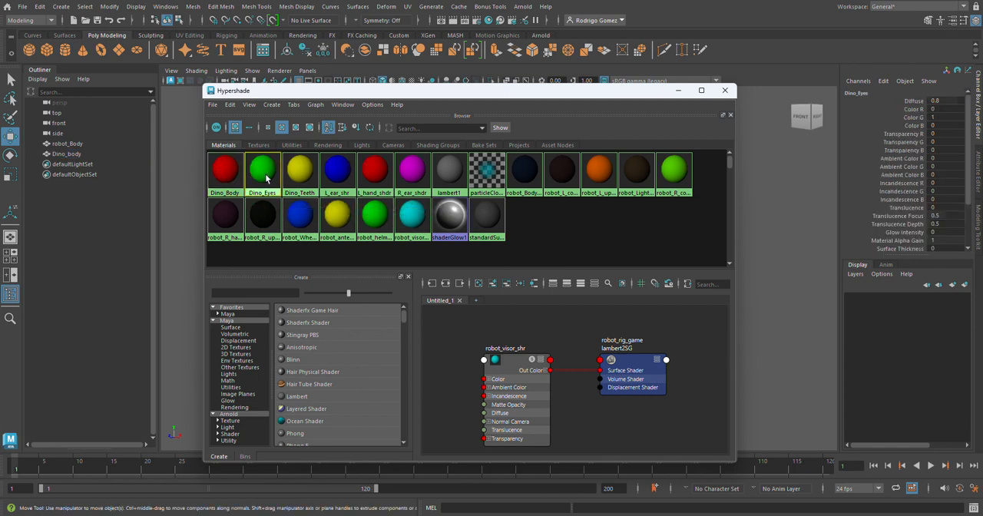
pyautogui.click(297, 178)
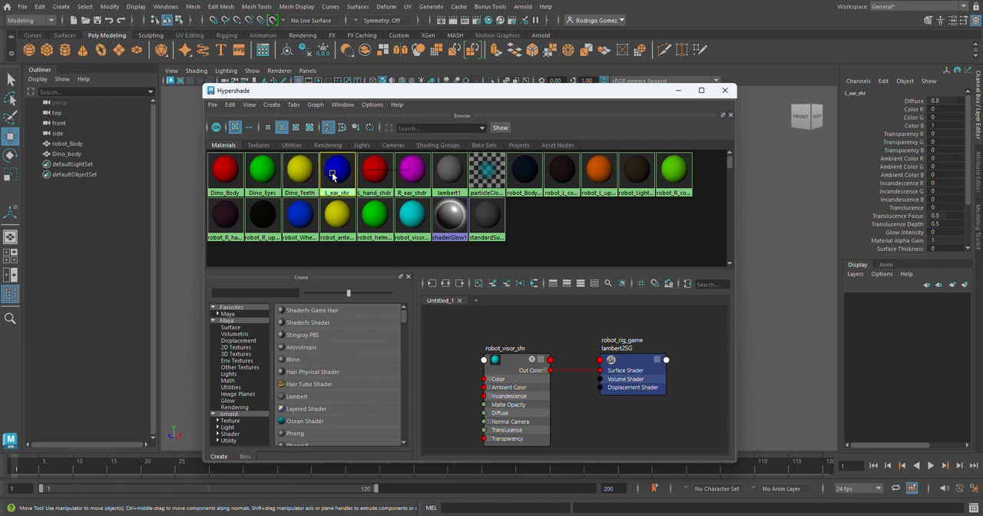
# Rename the blue left-ear material L_ear_shr as Robot_L_ear_shr.
pyautogui.click(853, 93)
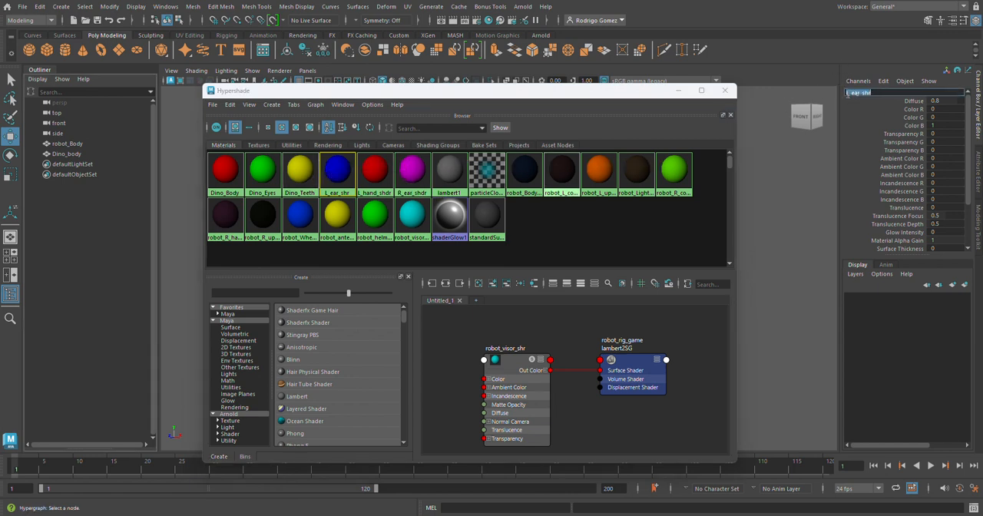
pyautogui.write('RObot_')
pyautogui.press('Return')
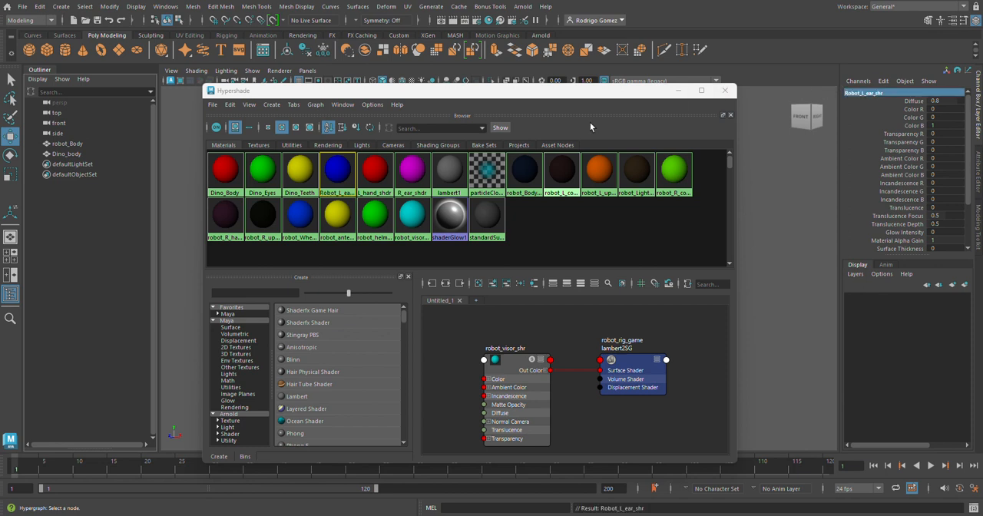
# Rename the red left-hand material L_hand_shdr as Robot_L_hand_shdr.
pyautogui.click(375, 170)
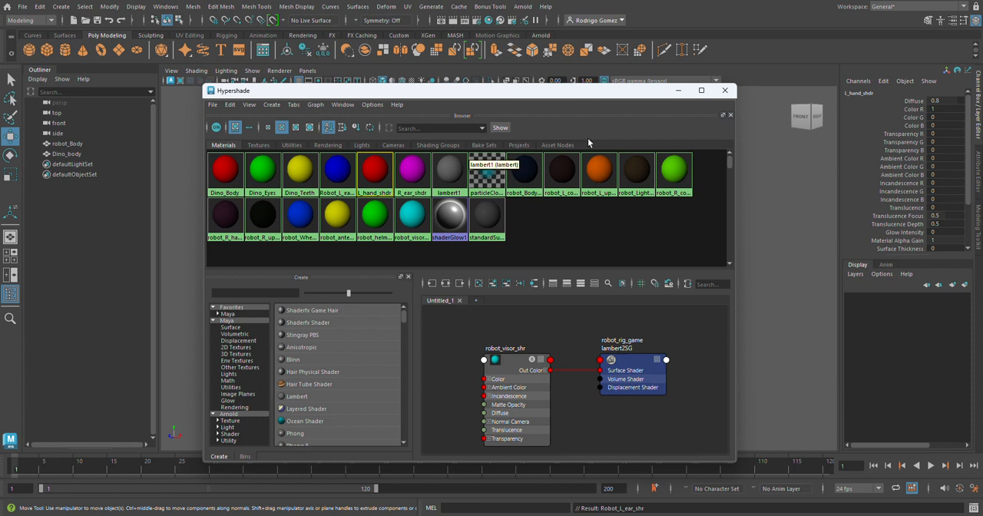
pyautogui.doubleClick(862, 93)
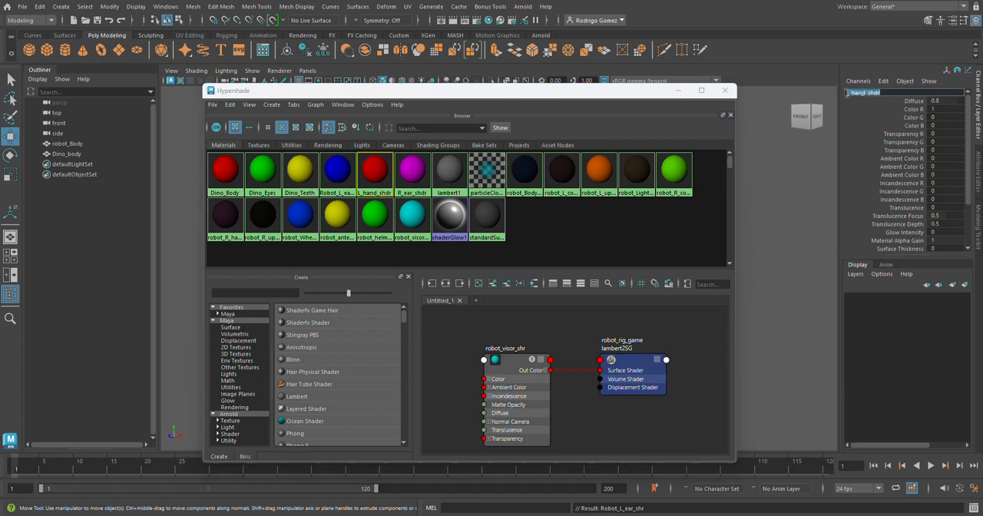
pyautogui.press('Home')
pyautogui.write('Robot_')
pyautogui.press('Return')
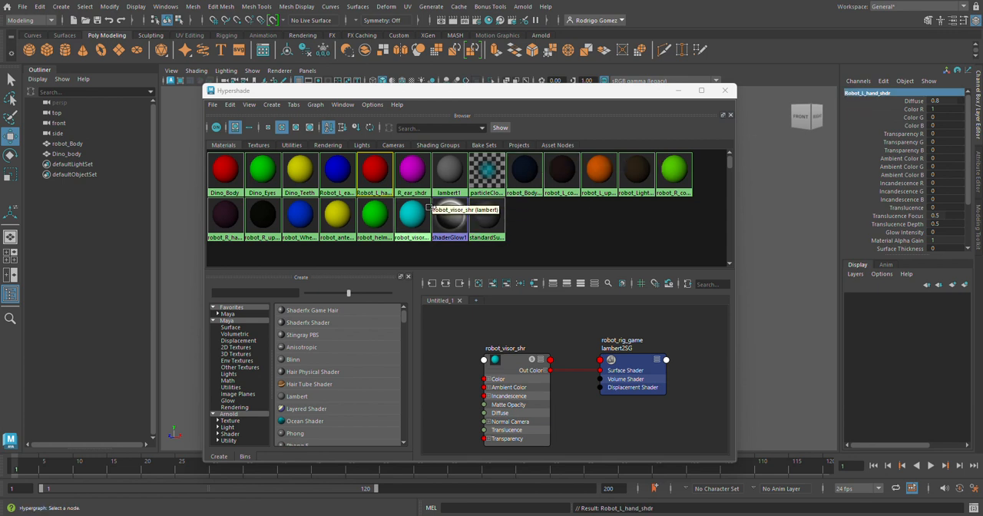
# Rename the magenta right-ear material R_ear_shdr as Robot_R_ear_shdr.
pyautogui.click(412, 172)
pyautogui.doubleClick(859, 93)
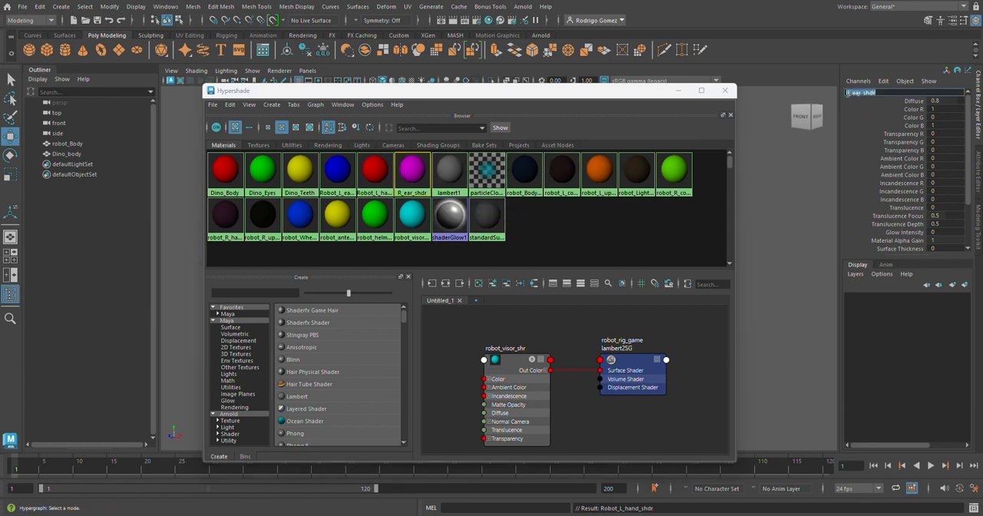
pyautogui.press('Home')
pyautogui.write('Robot_')
pyautogui.press('Return')
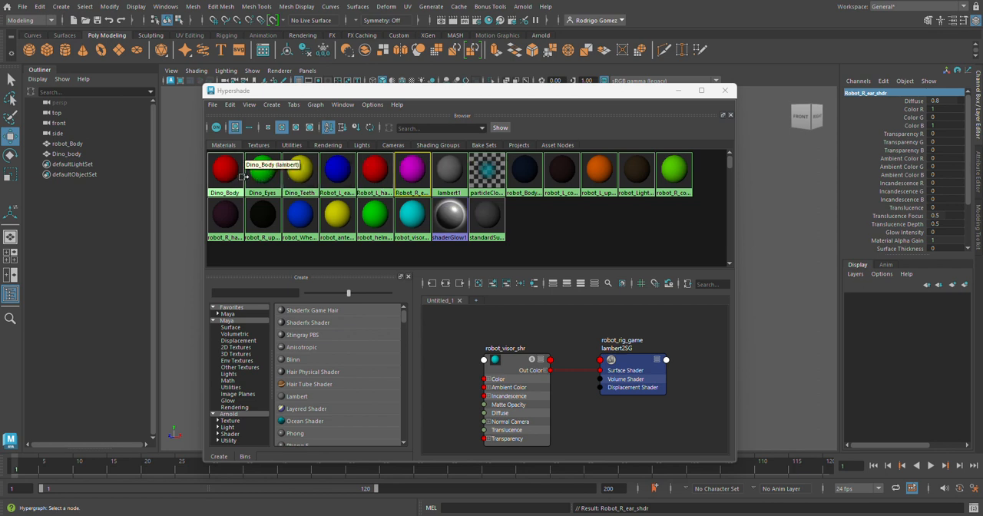
# Deselect the material, minimize the Hypershade, and save the scene with Increment and Save.
pyautogui.click(551, 221)
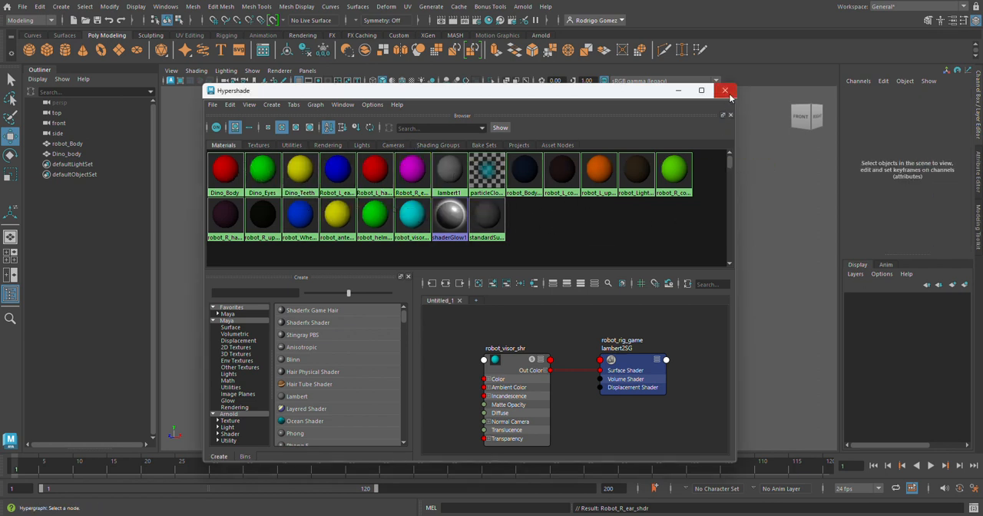
pyautogui.click(678, 92)
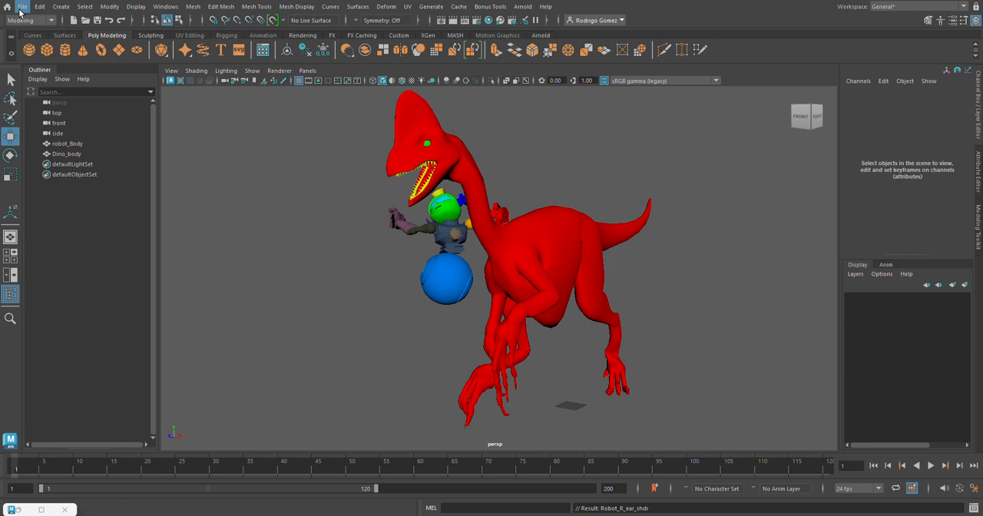
pyautogui.click(21, 7)
pyautogui.click(67, 75)
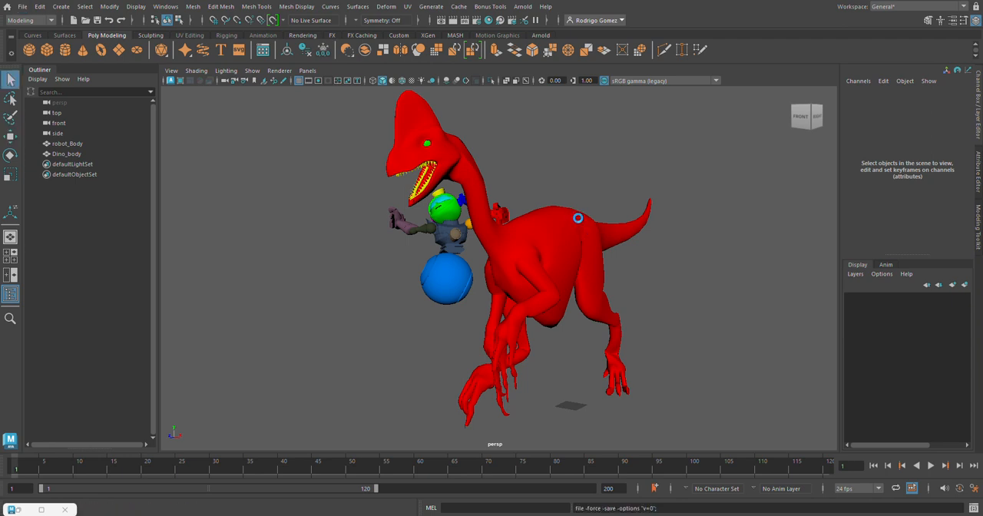
# Select Dino_body and open the Set Unreal Project chooser of Send To Unreal.
pyautogui.press('w')
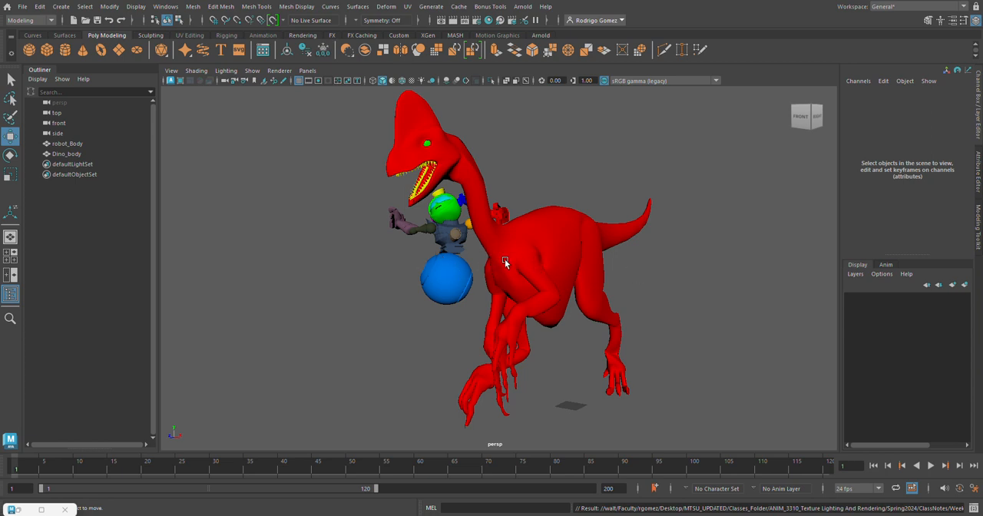
pyautogui.click(536, 248)
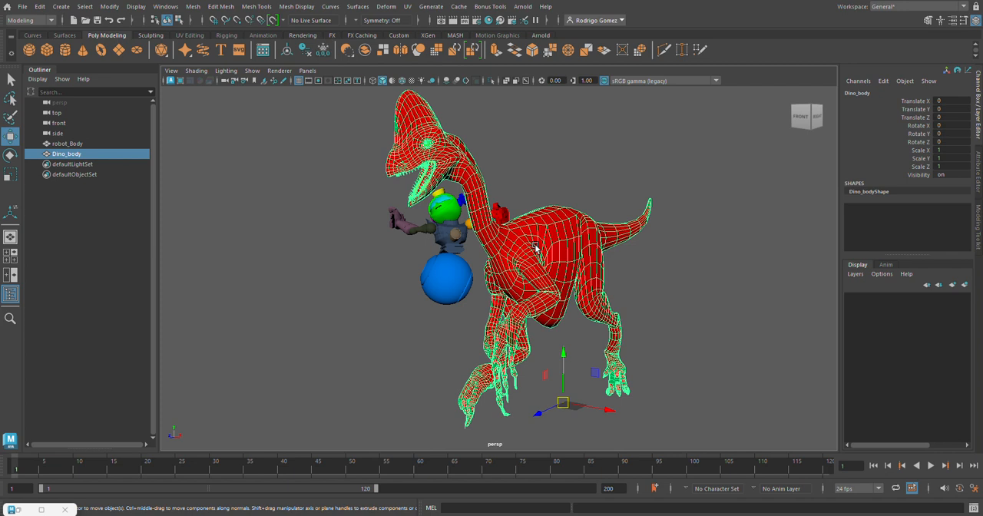
pyautogui.click(23, 7)
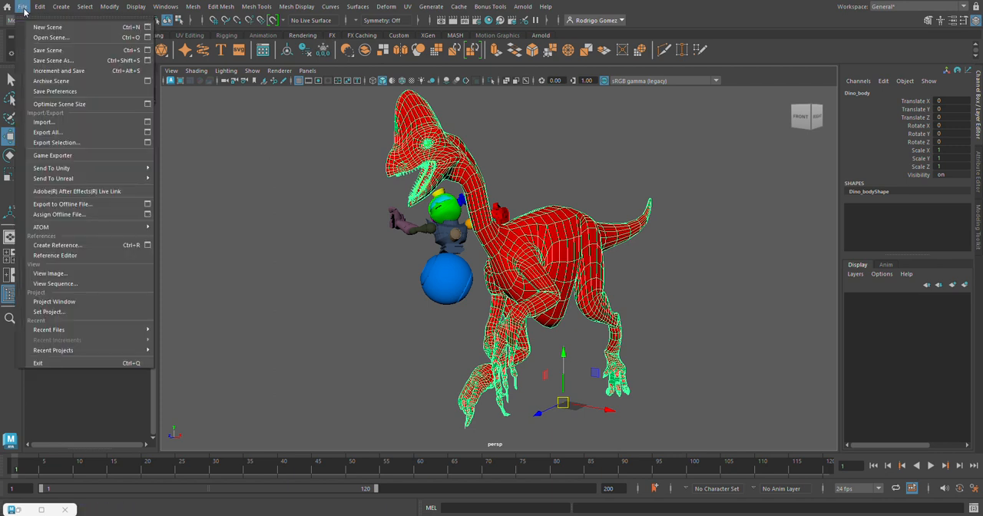
pyautogui.moveTo(77, 181)
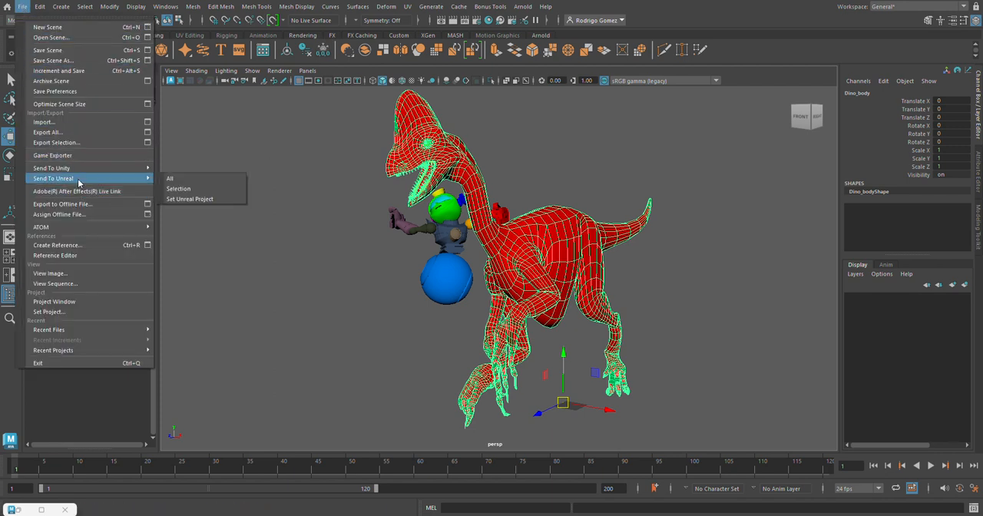
pyautogui.click(197, 201)
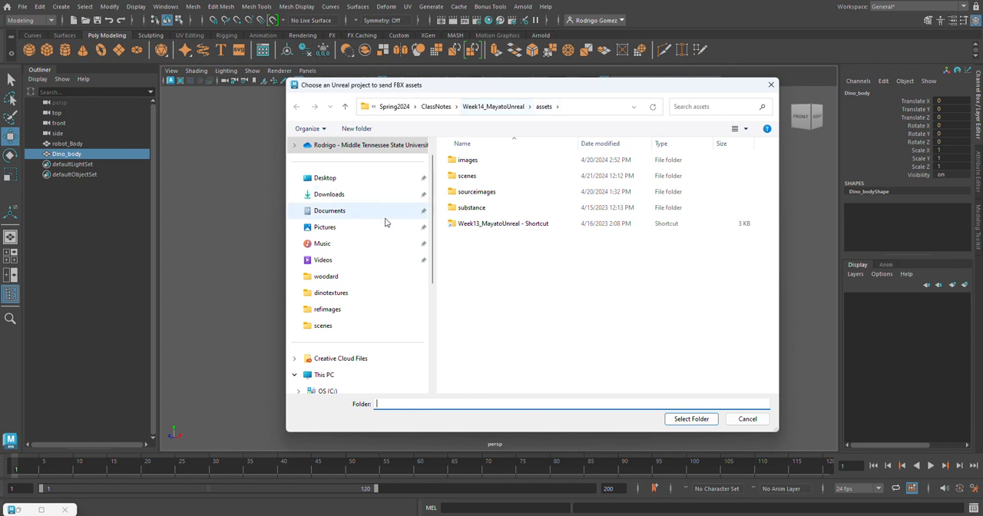
# Browse the Classes (W:) drive to the UnrealProjects folder within the instructor's personal folder in ANIM3310.
pyautogui.moveTo(431, 253); pyautogui.dragTo(432, 347)
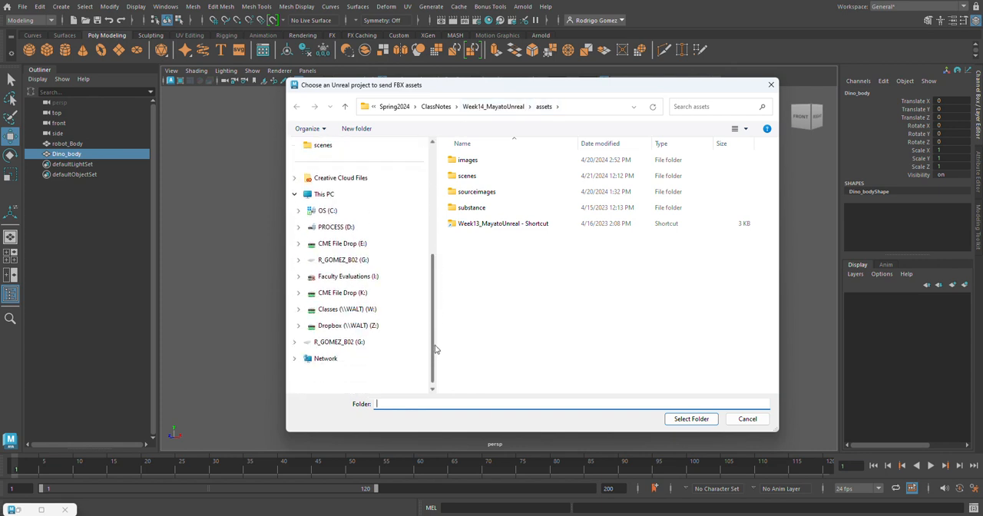
pyautogui.click(352, 312)
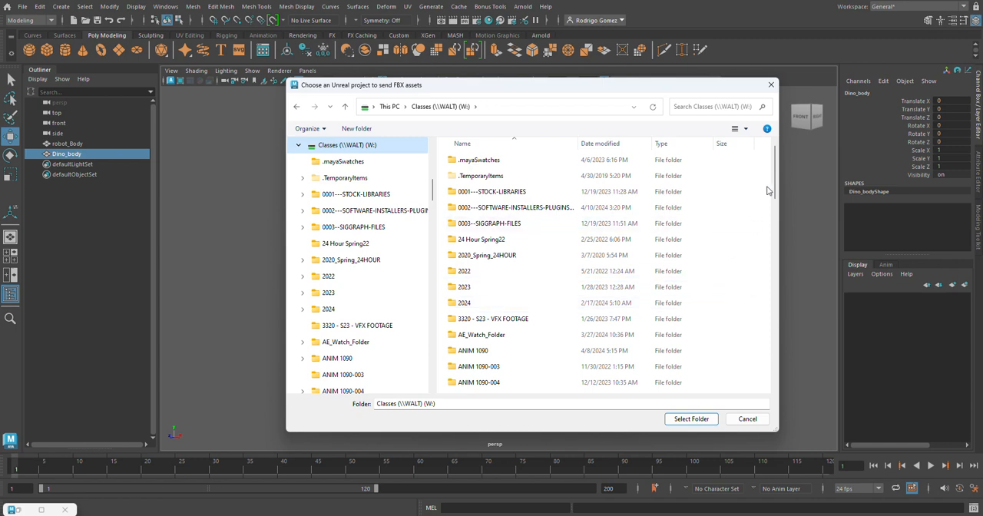
pyautogui.moveTo(775, 172); pyautogui.dragTo(760, 232)
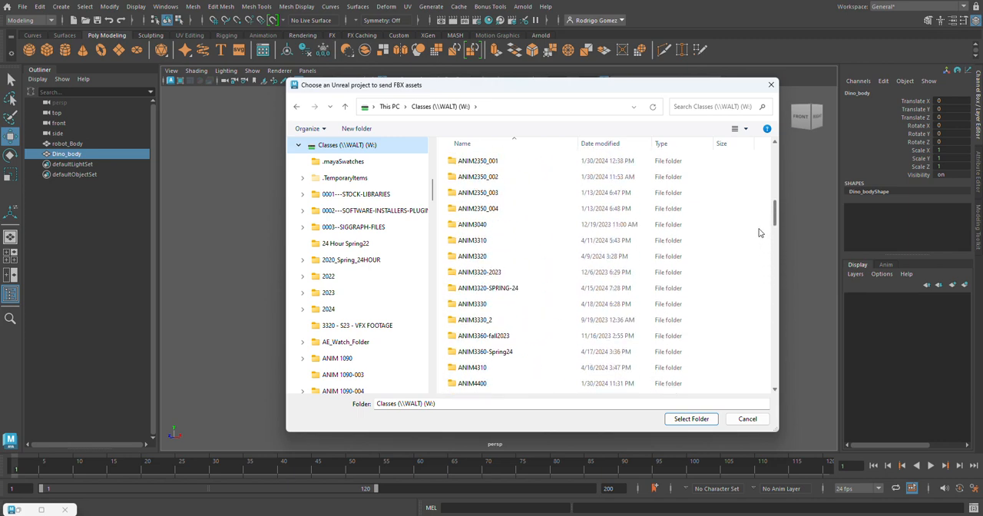
pyautogui.doubleClick(497, 239)
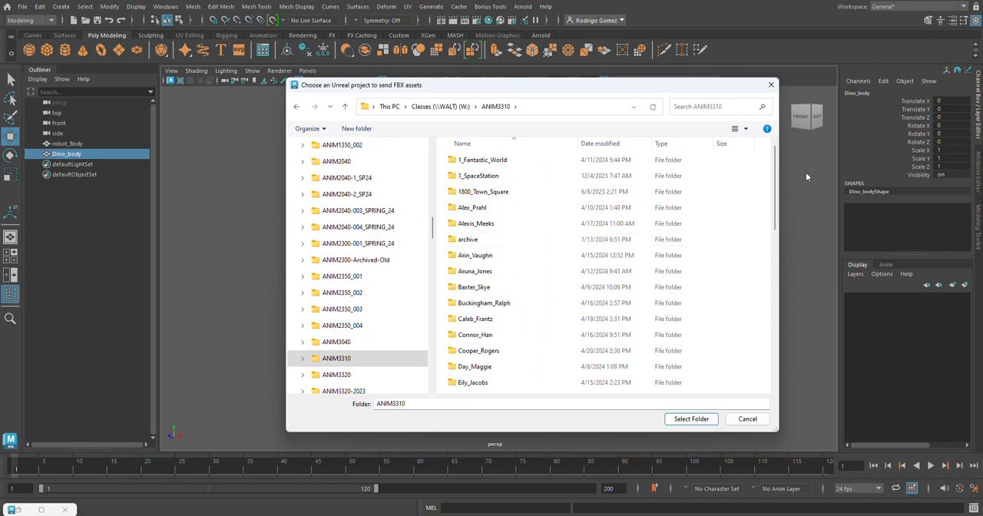
pyautogui.moveTo(775, 192); pyautogui.dragTo(770, 328)
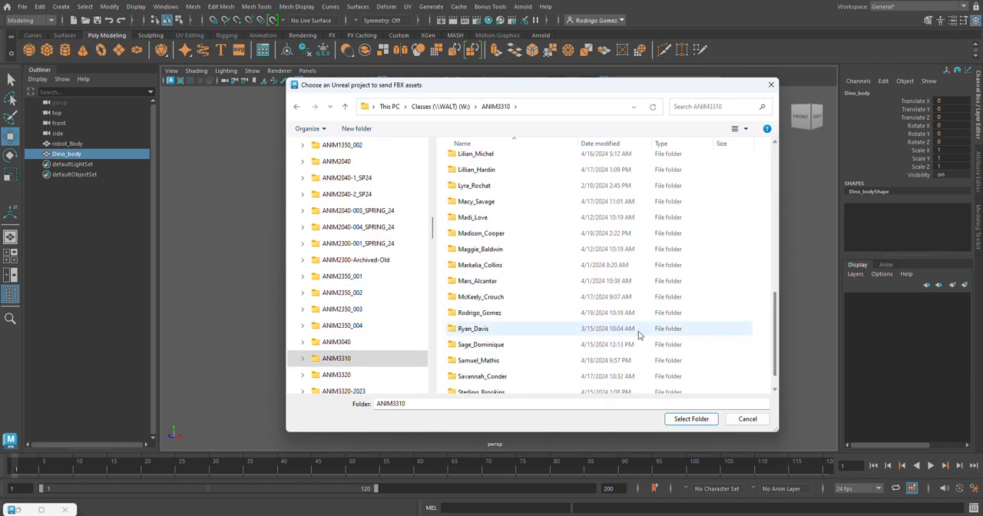
pyautogui.doubleClick(511, 315)
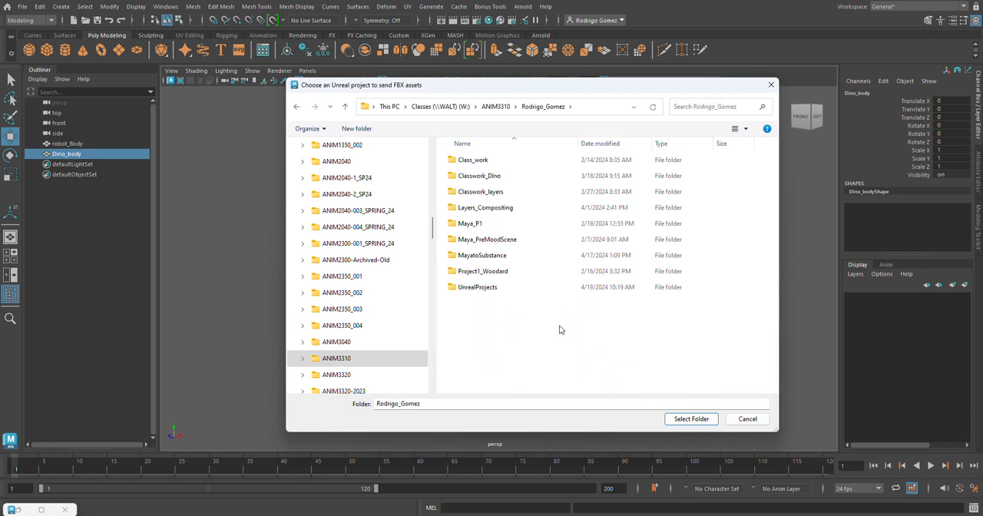
pyautogui.doubleClick(479, 289)
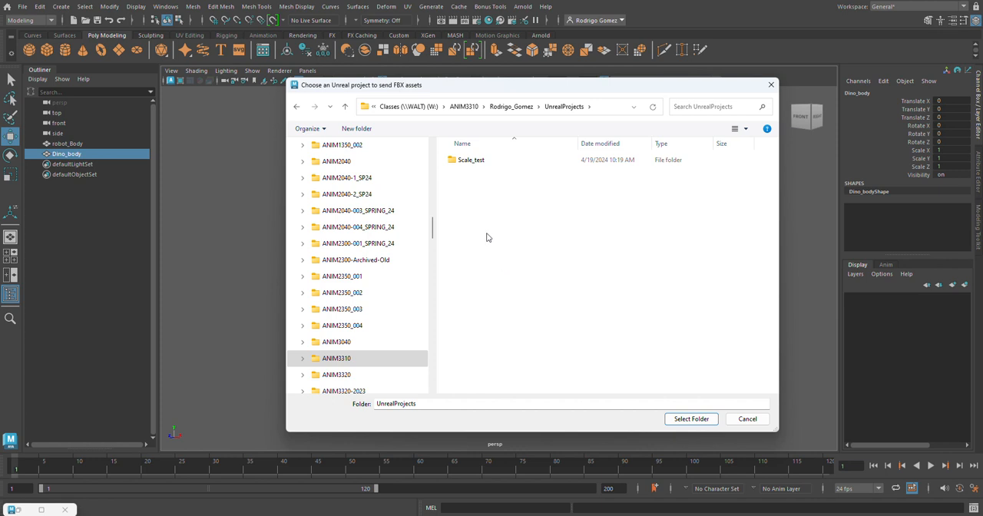
# Create a folder in UnrealProjects named with the instructor's surname followed by _Creature.
pyautogui.rightClick(485, 234)
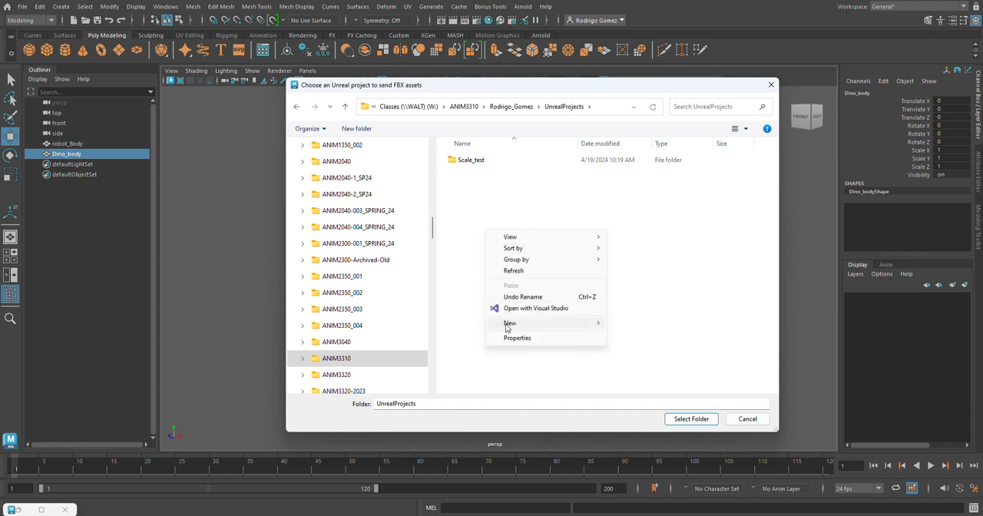
pyautogui.moveTo(584, 329)
pyautogui.click(624, 325)
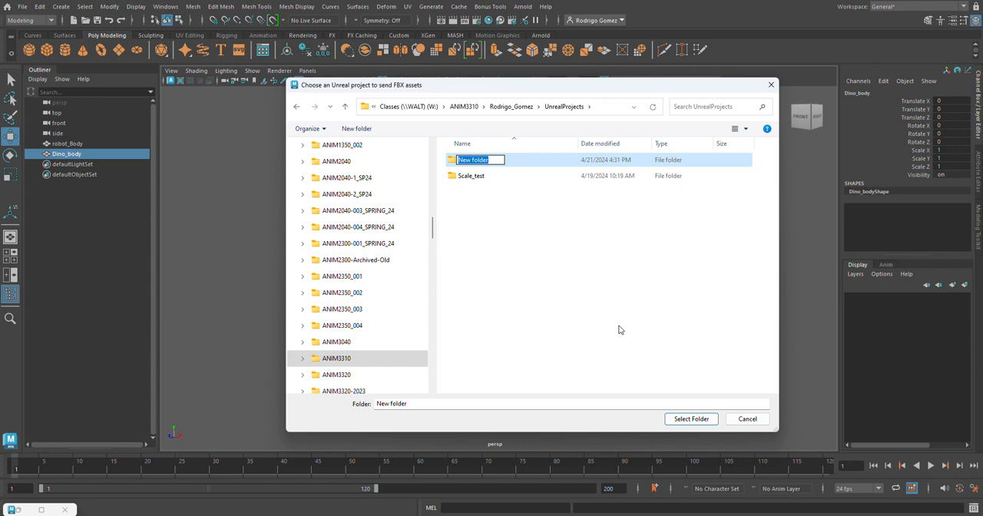
pyautogui.write('Gomez_Creature')
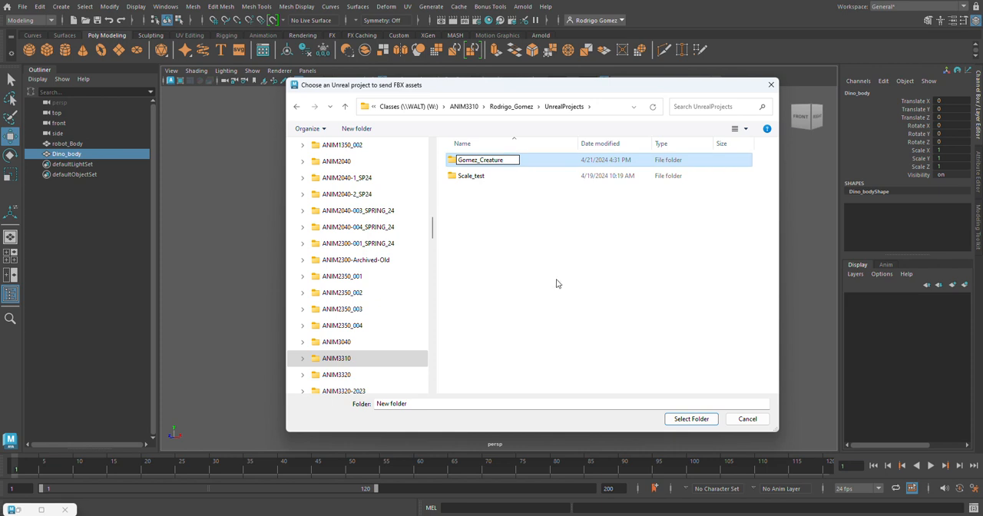
pyautogui.press('Return')
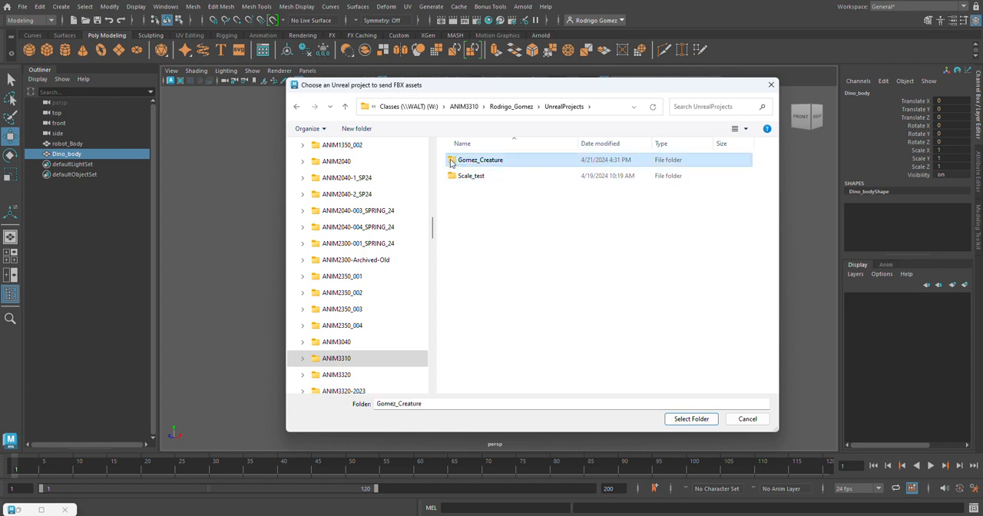
# Try to set the new, empty _Creature folder as the Unreal project for sending FBX assets.
pyautogui.doubleClick(461, 160)
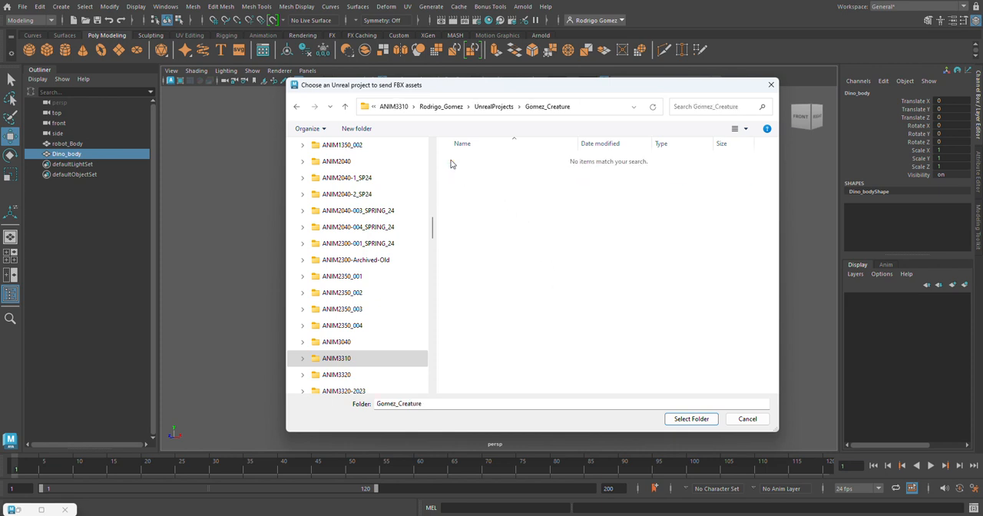
pyautogui.click(692, 419)
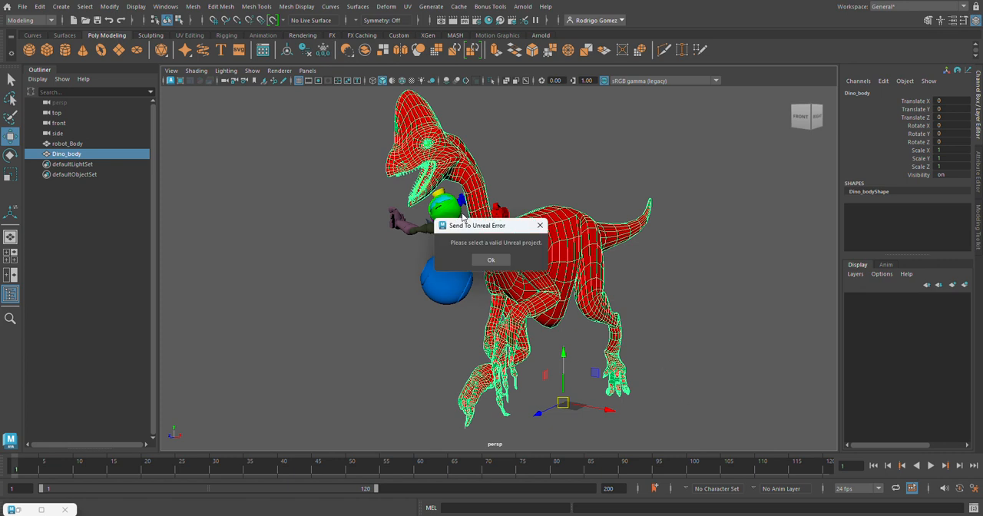
pyautogui.click(492, 261)
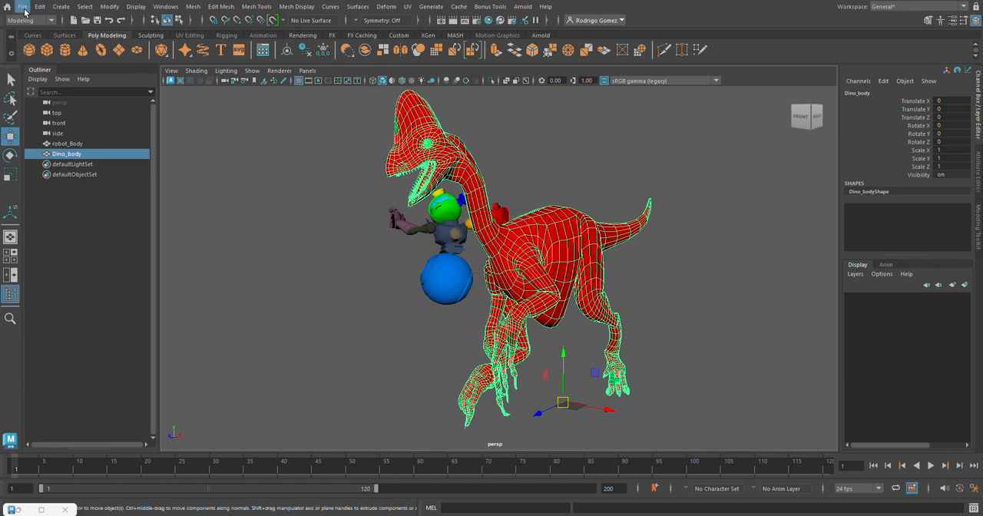
pyautogui.click(24, 8)
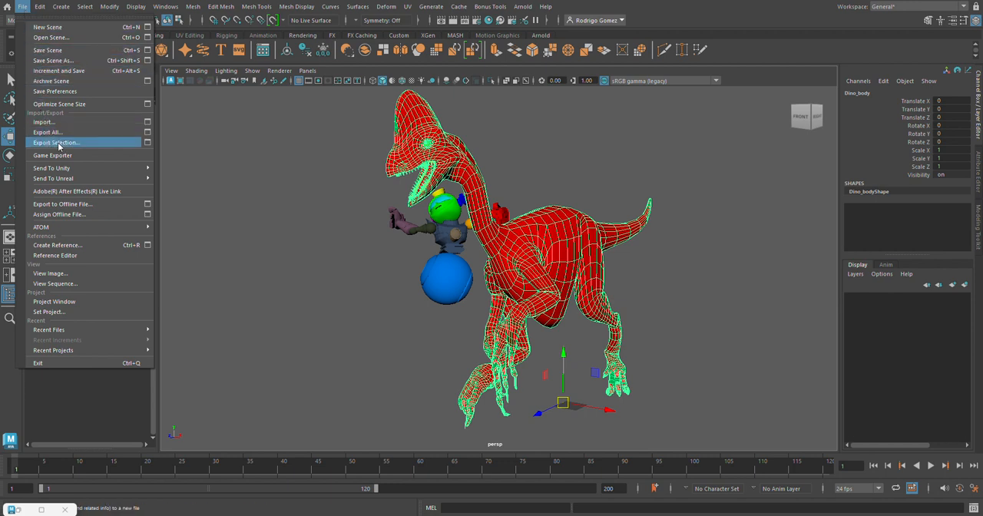
pyautogui.moveTo(128, 178)
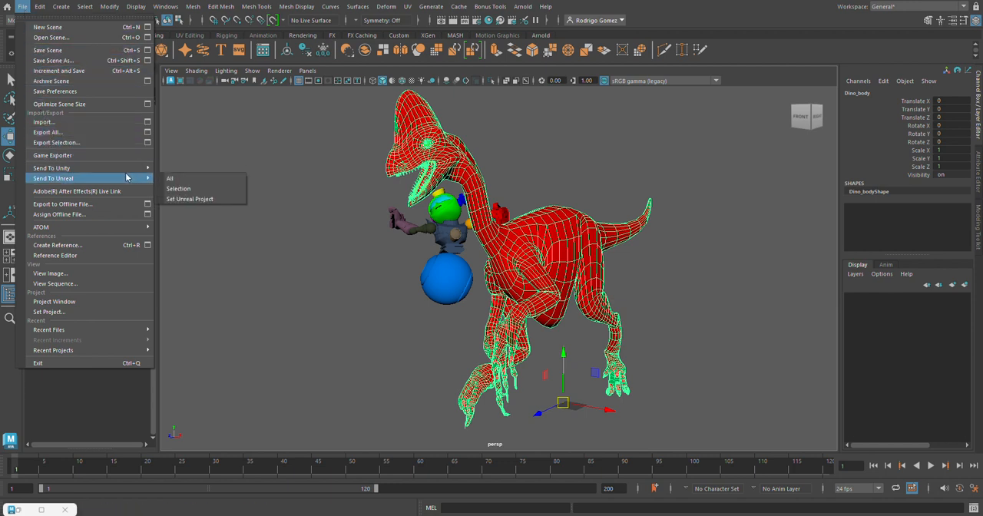
pyautogui.click(199, 200)
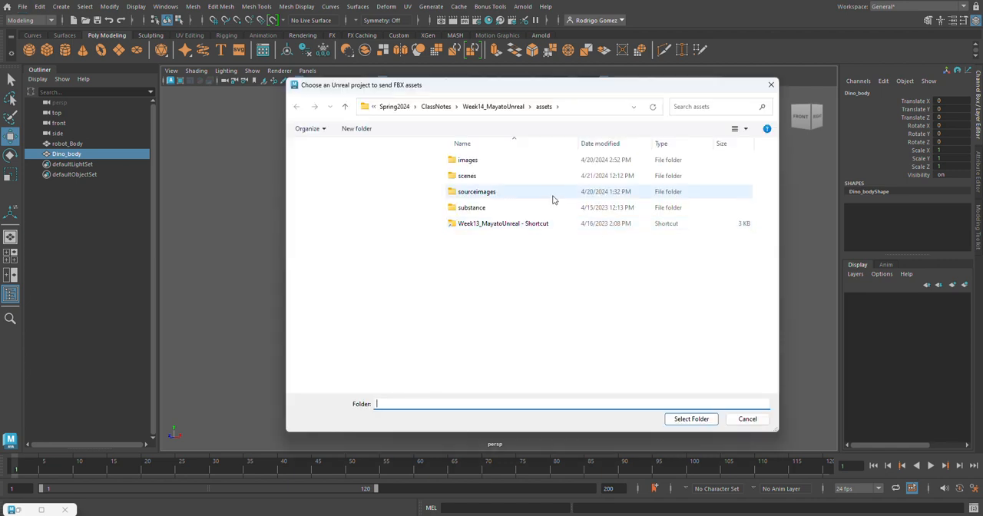
pyautogui.click(537, 262)
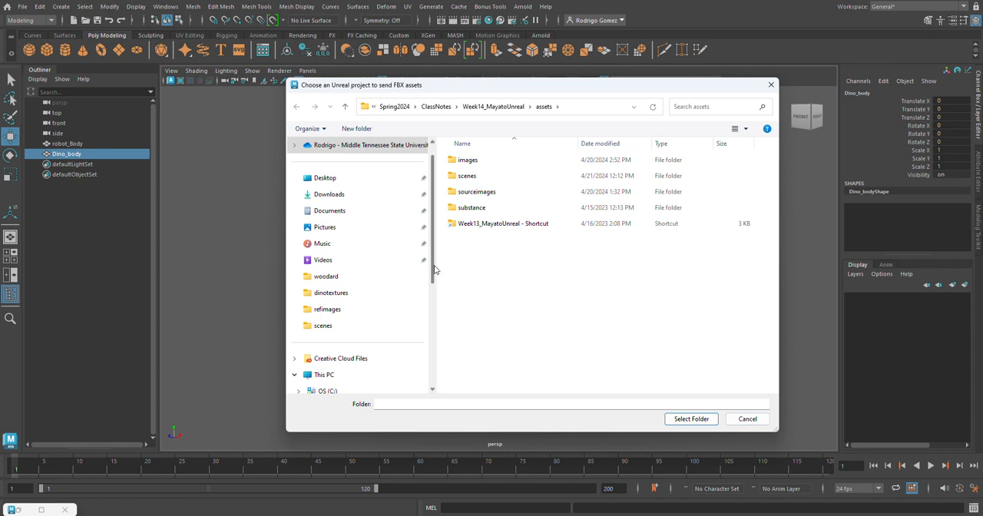
pyautogui.moveTo(432, 273); pyautogui.dragTo(432, 375)
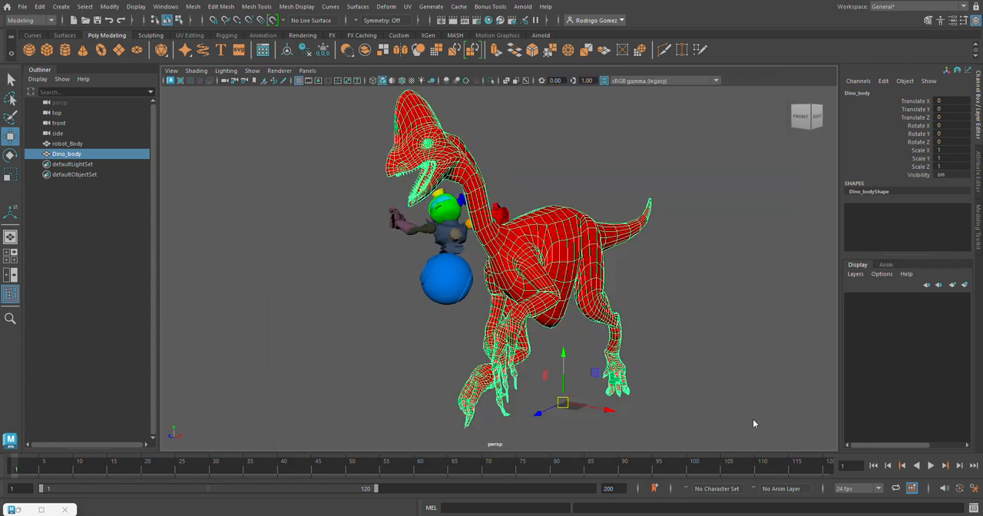
pyautogui.click(747, 420)
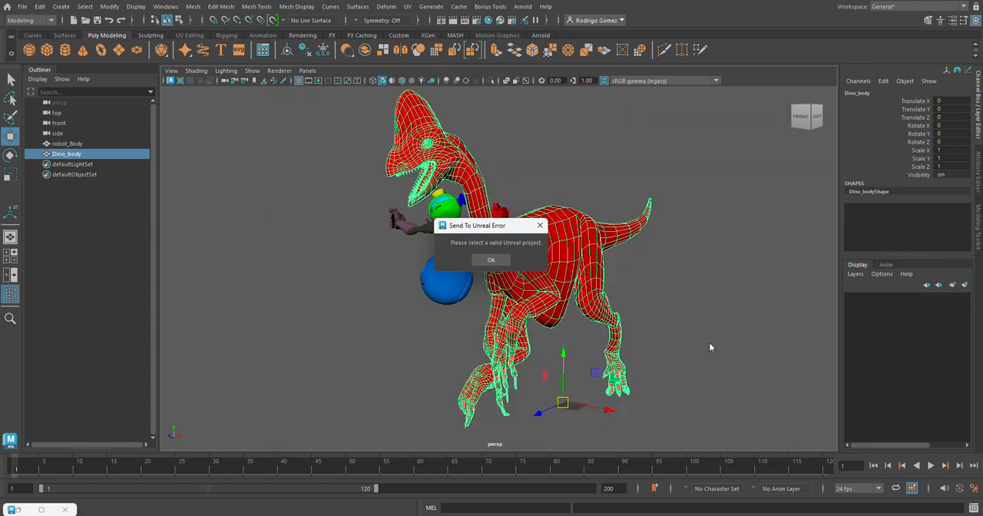
pyautogui.click(491, 260)
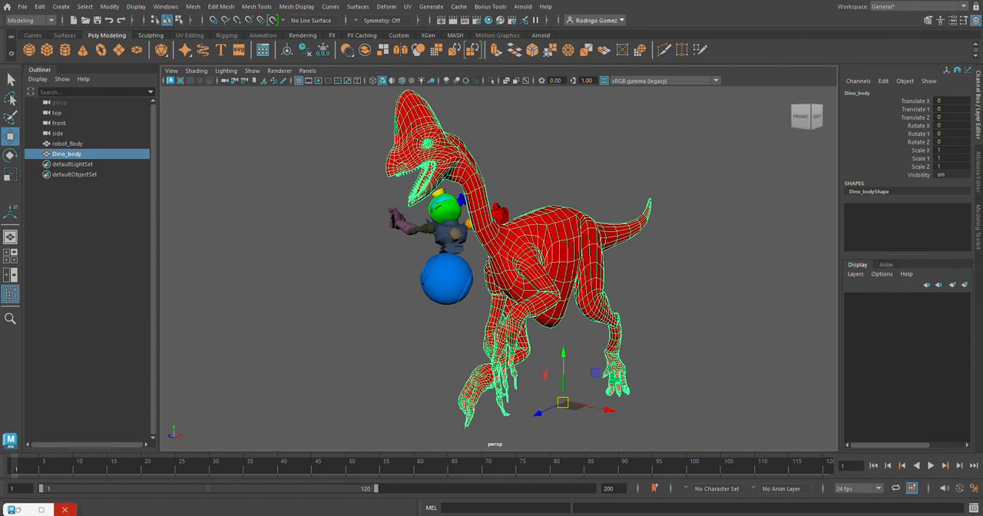
pyautogui.rightClick(356, 515)
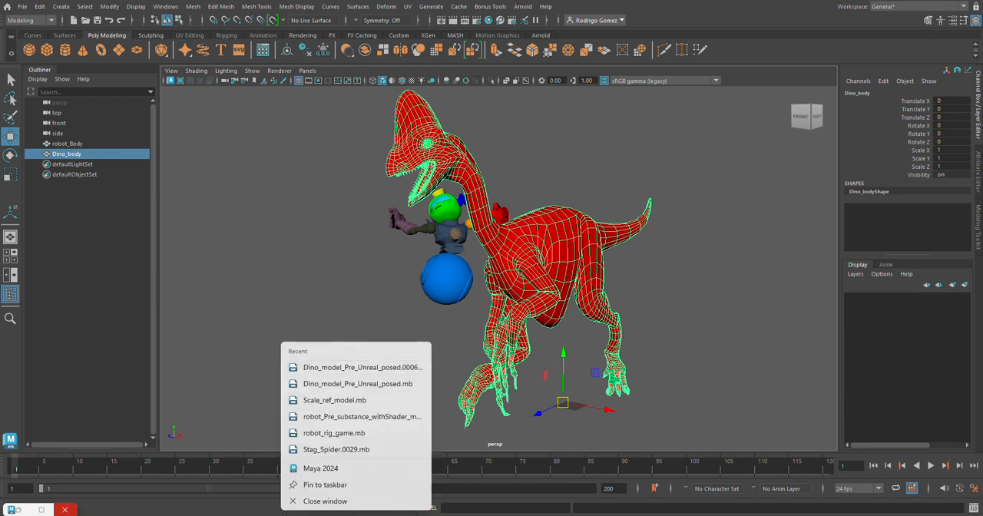
pyautogui.rightClick(332, 468)
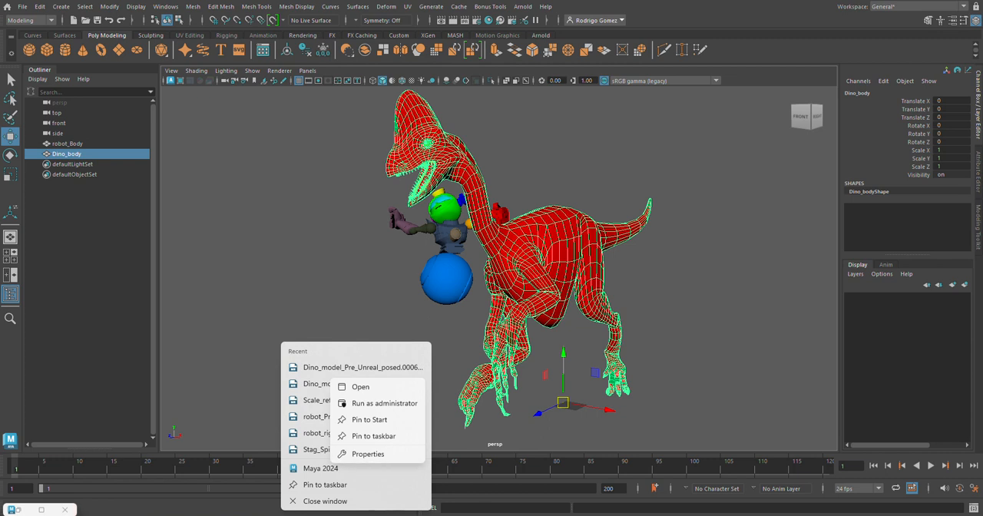
pyautogui.click(792, 315)
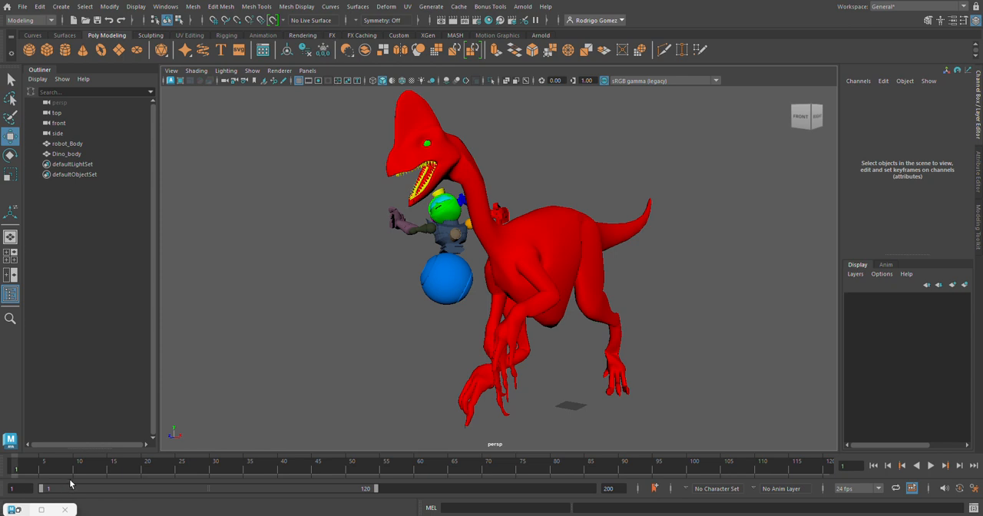
# Open the Epic Games Launcher and launch Unreal Engine 5.3.2.
pyautogui.press('super')
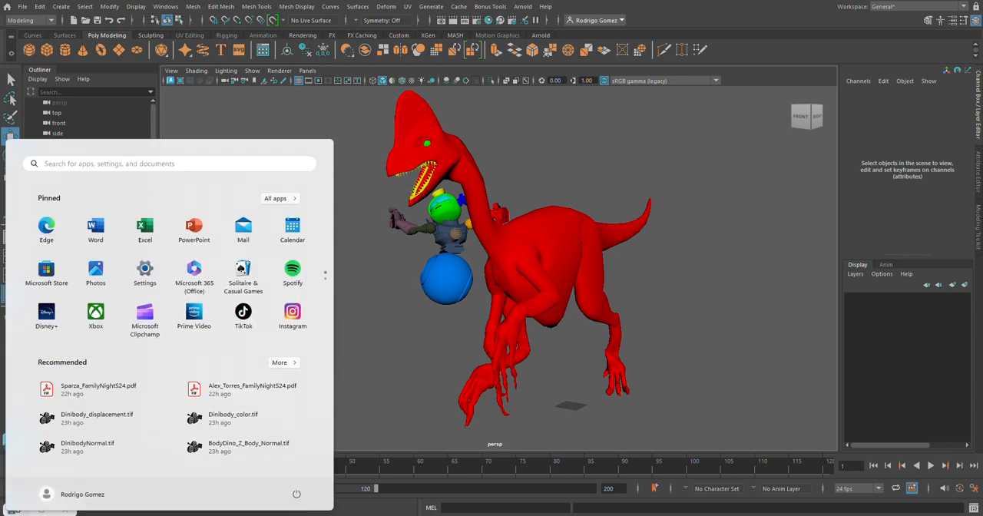
pyautogui.press('super+s')
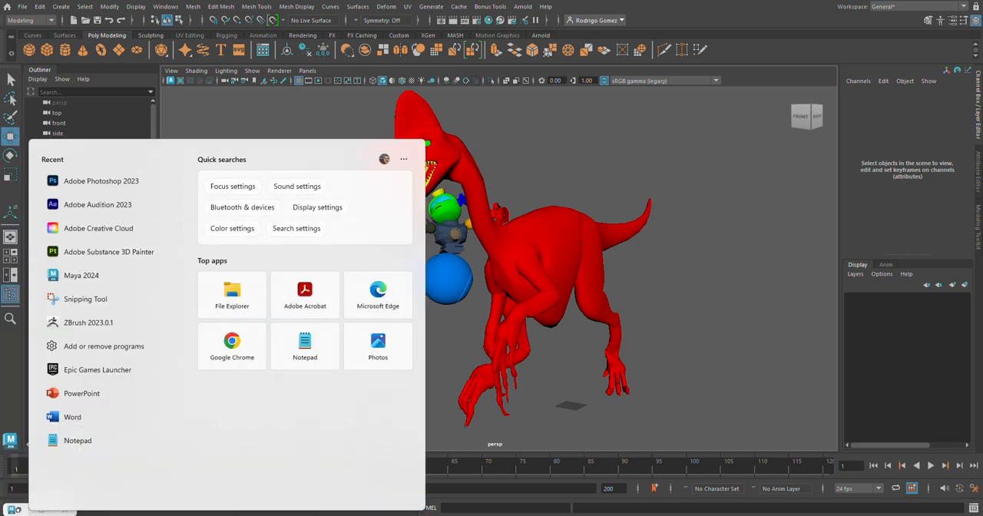
pyautogui.click(125, 372)
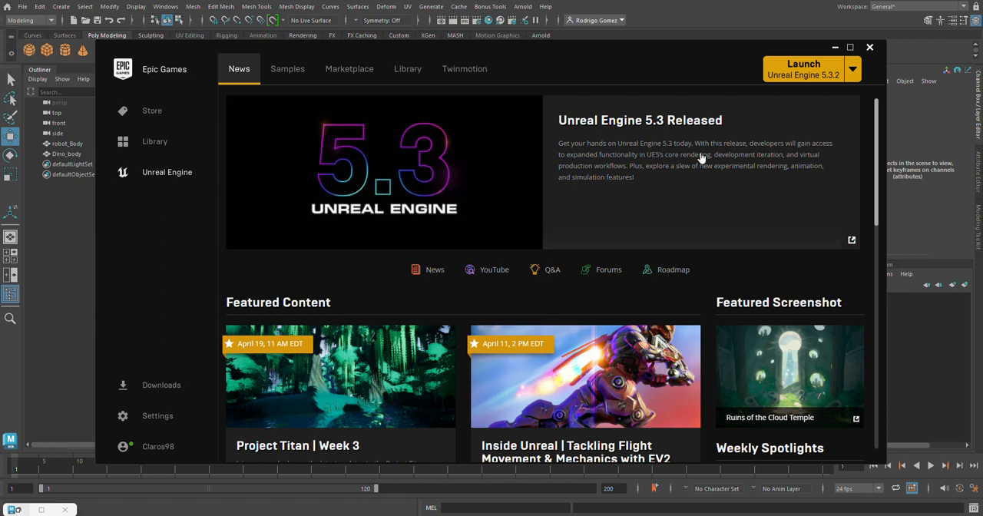
pyautogui.click(814, 71)
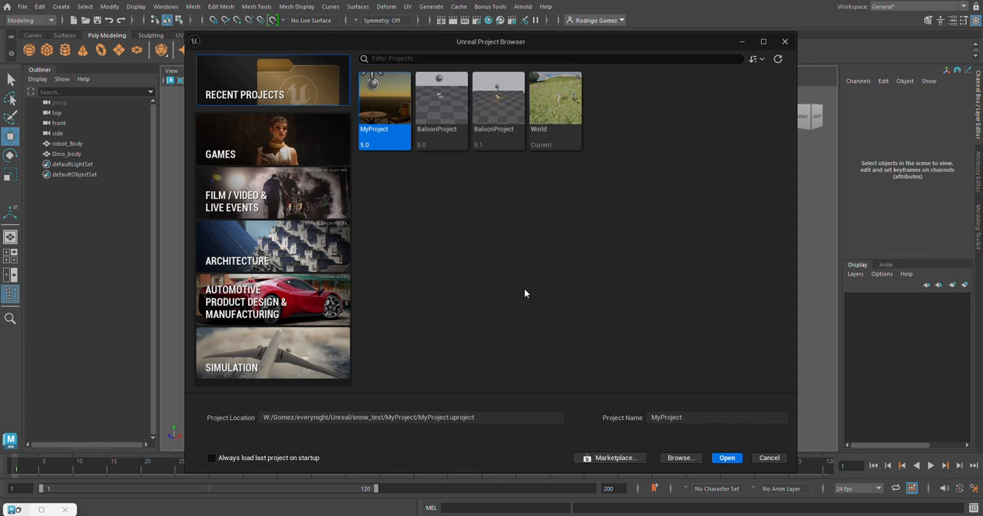
# Choose the Blank template under Games and set the project location to the _Creature folder inside the instructor's UnrealProjects folder on Classes (W:).
pyautogui.click(274, 138)
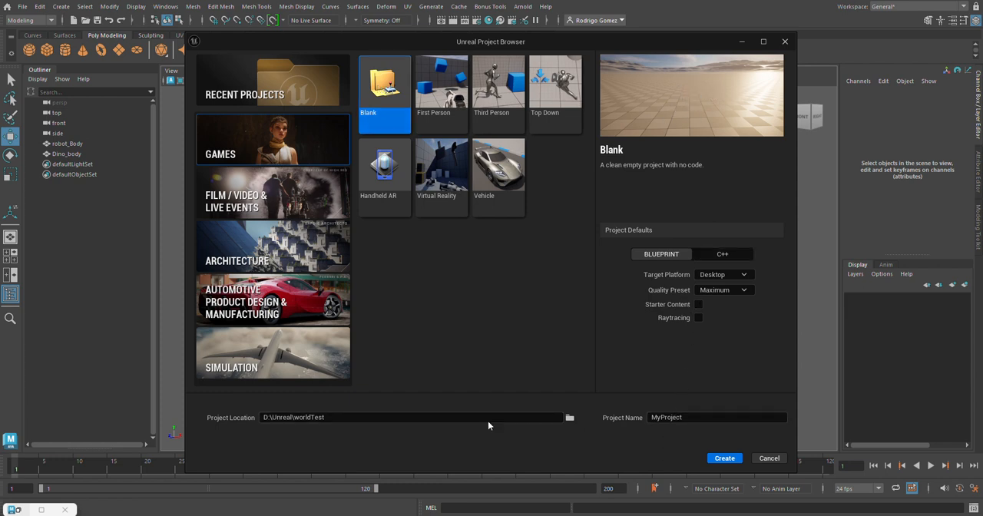
pyautogui.click(571, 418)
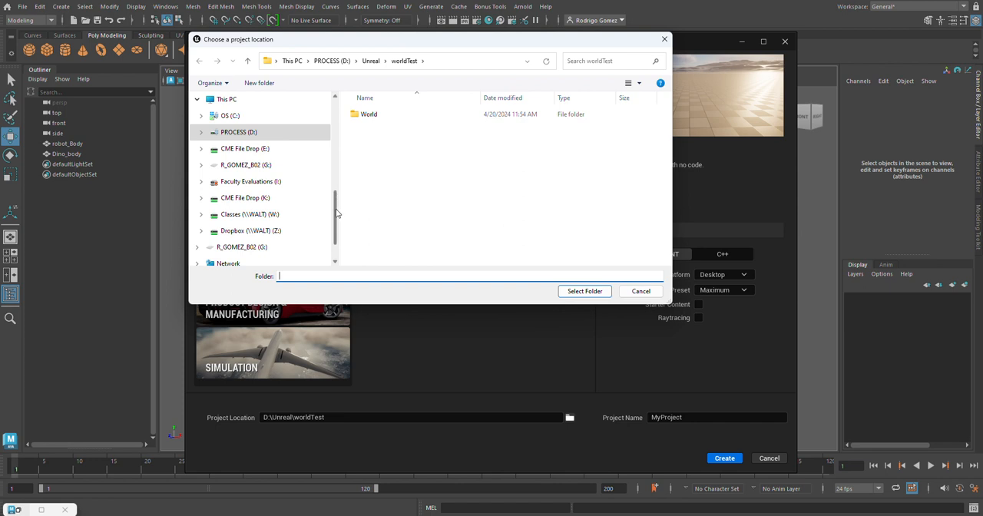
pyautogui.click(271, 218)
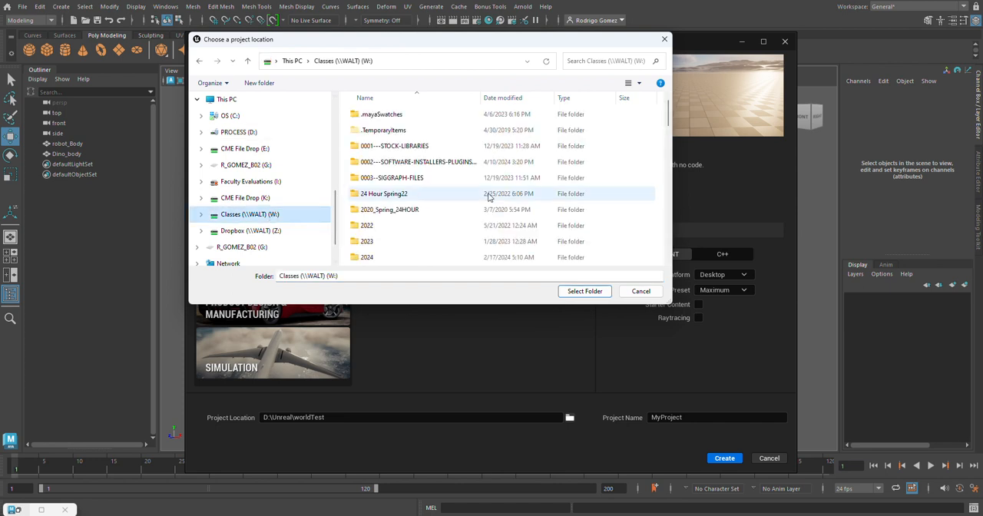
pyautogui.moveTo(668, 110); pyautogui.dragTo(671, 148)
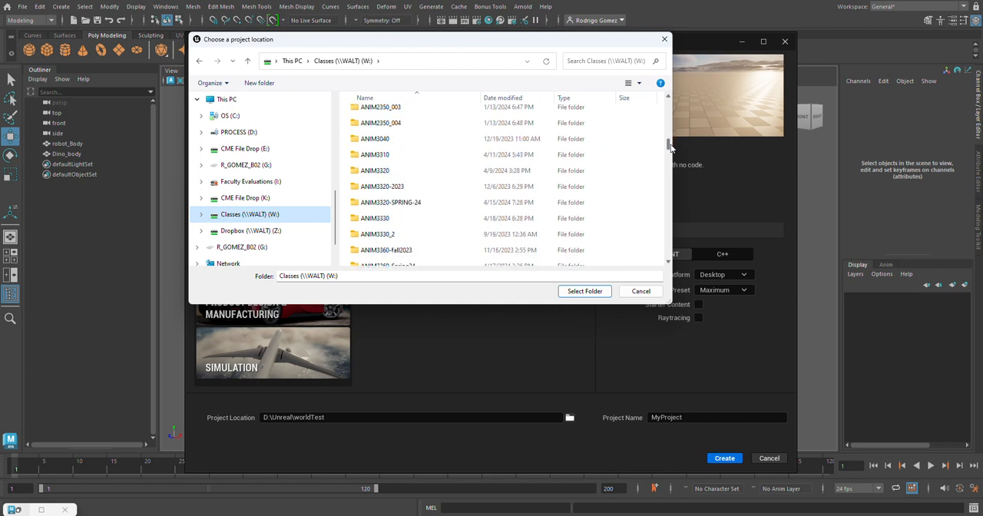
pyautogui.doubleClick(363, 154)
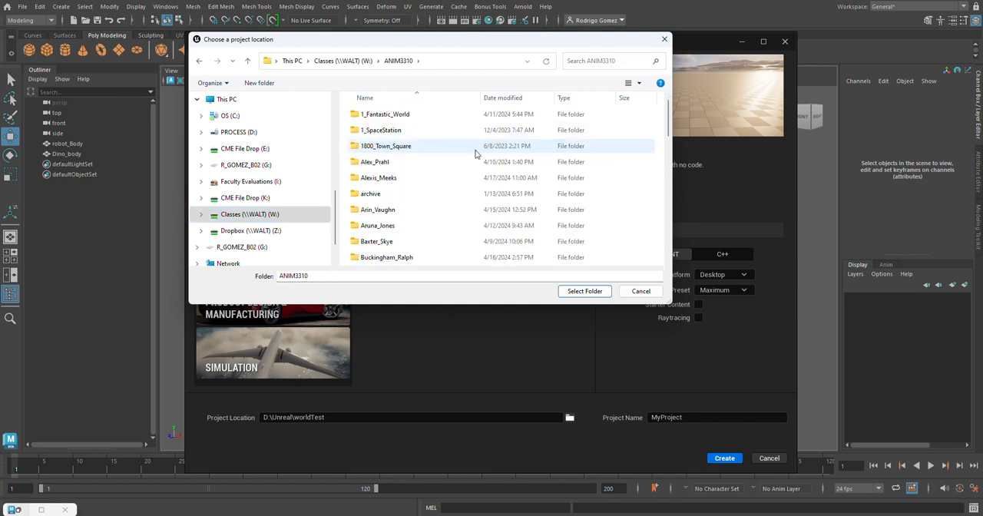
pyautogui.moveTo(670, 120); pyautogui.dragTo(650, 237)
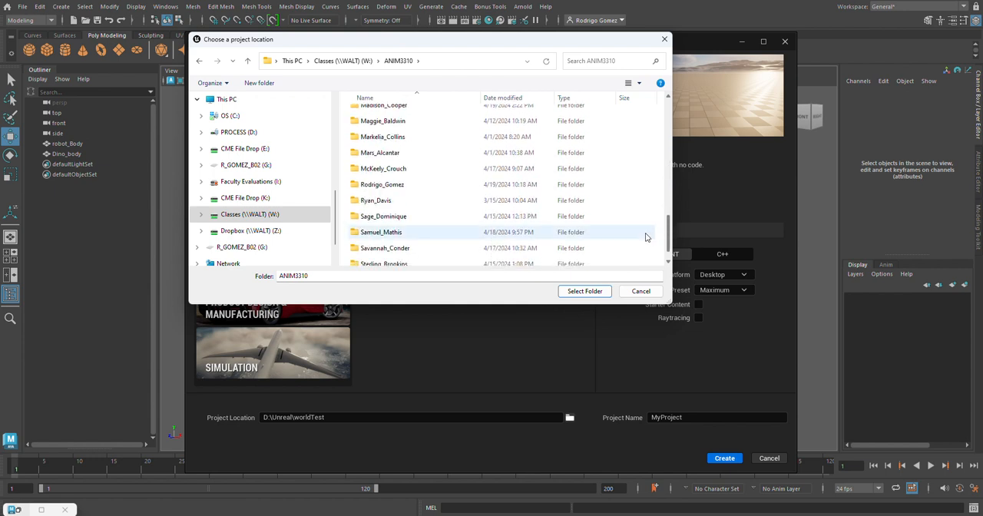
pyautogui.doubleClick(382, 184)
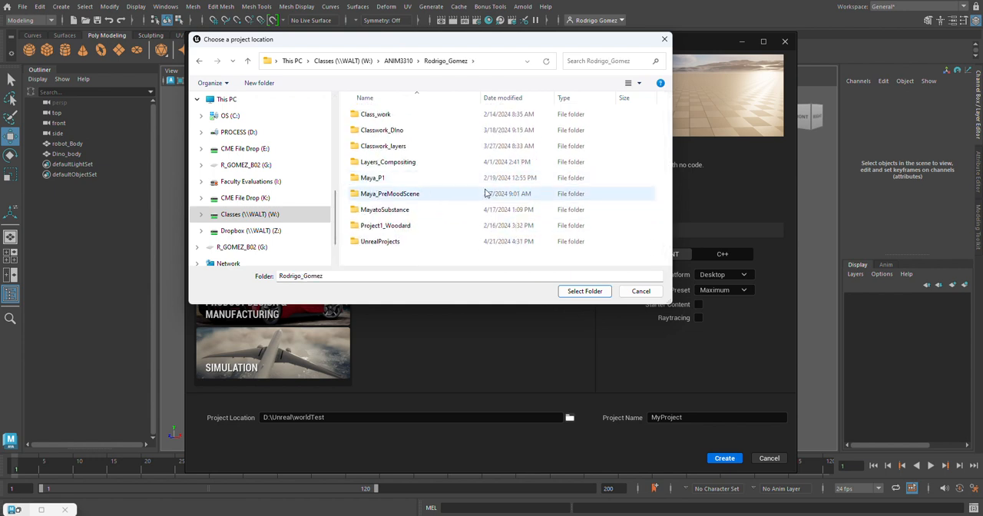
pyautogui.doubleClick(406, 242)
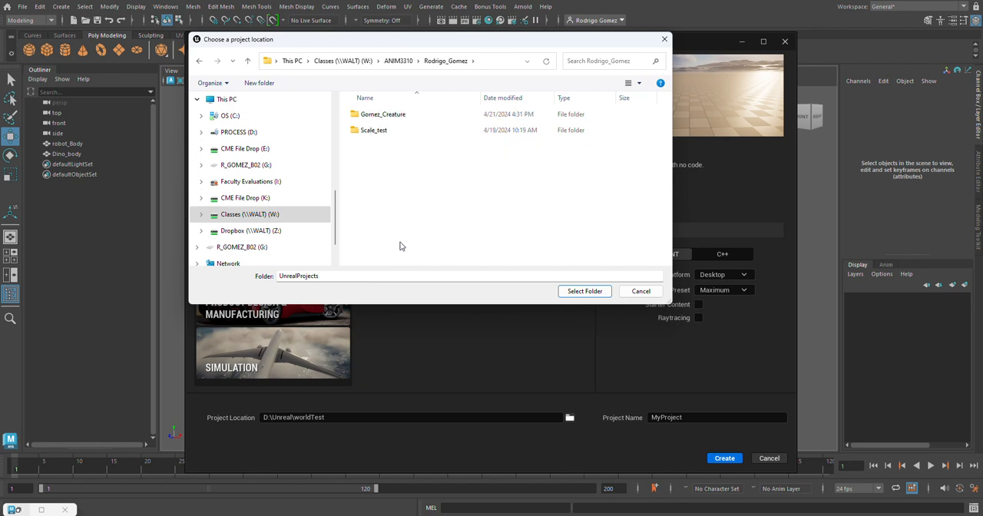
pyautogui.click(392, 116)
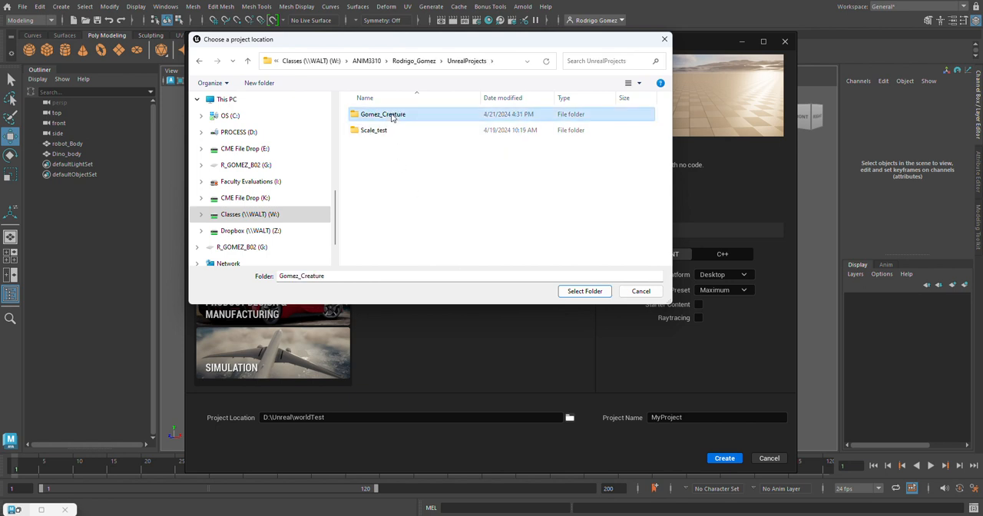
pyautogui.click(588, 291)
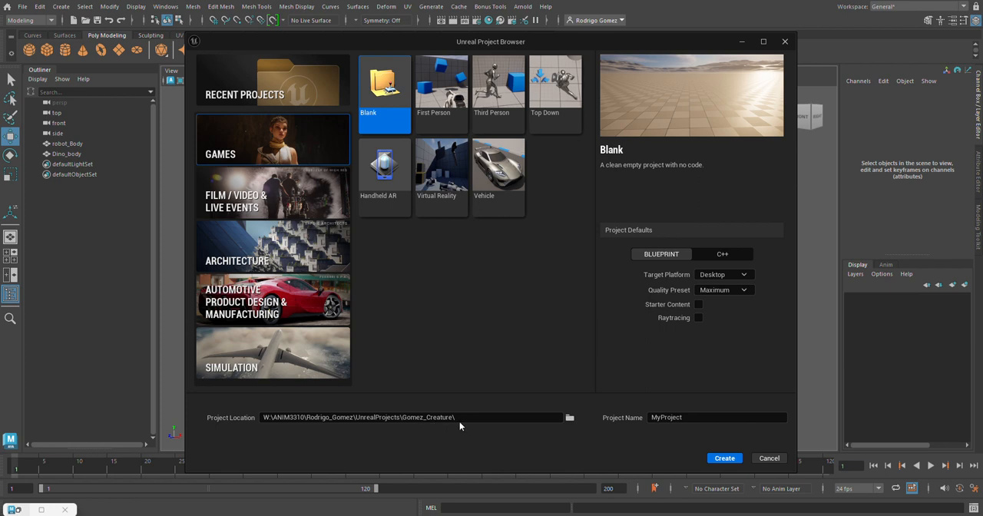
# Name the blank project Creature_Parts and create it.
pyautogui.click(694, 417)
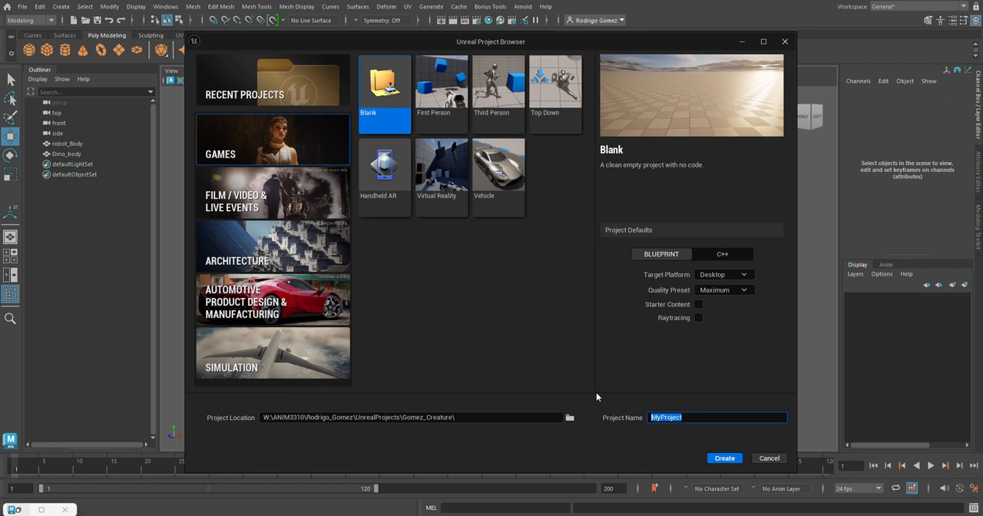
pyautogui.write('Gomez_Fanta')
pyautogui.press('BackSpace')
pyautogui.press('BackSpace')
pyautogui.press('BackSpace')
pyautogui.press('BackSpace')
pyautogui.press('BackSpace')
pyautogui.press('BackSpace')
pyautogui.press('BackSpace')
pyautogui.press('BackSpace')
pyautogui.press('BackSpace')
pyautogui.press('BackSpace')
pyautogui.press('BackSpace')
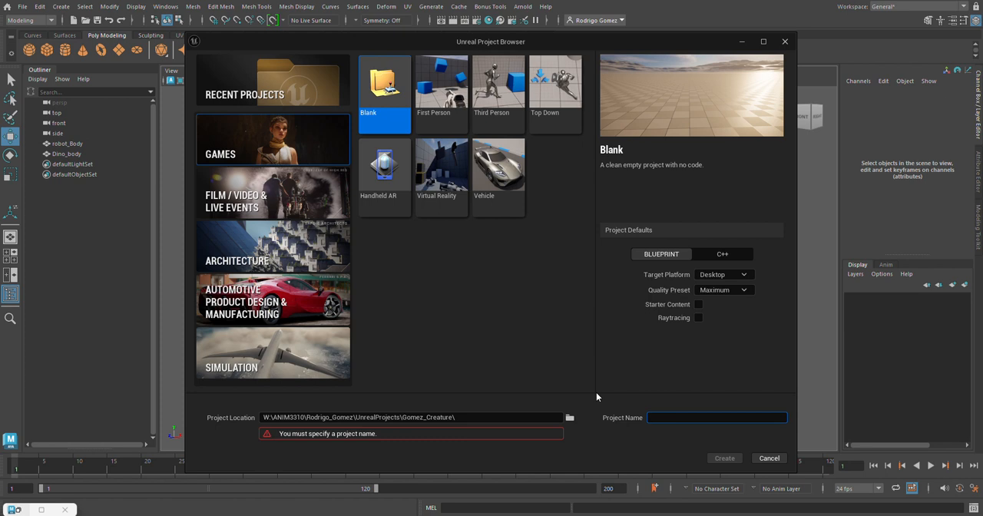
pyautogui.write('c')
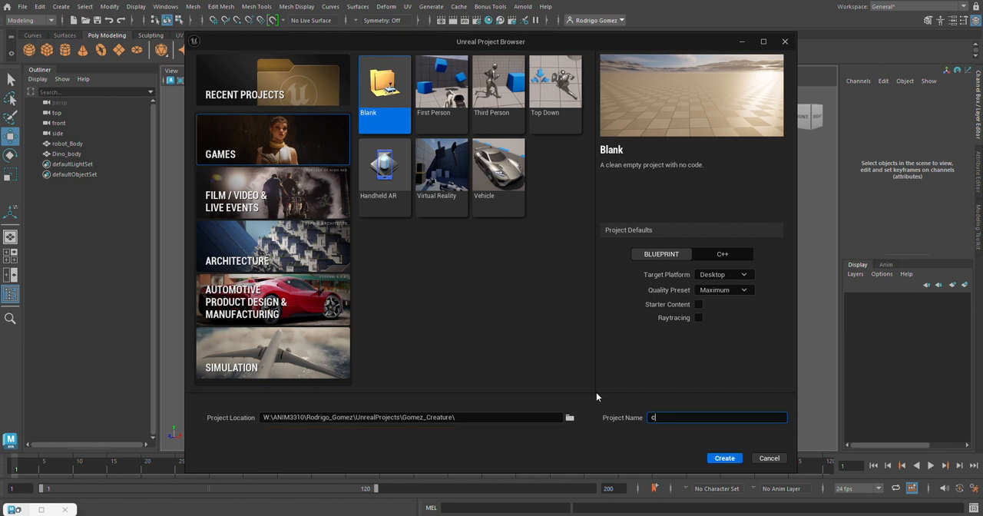
pyautogui.write('rea')
pyautogui.press('BackSpace')
pyautogui.press('BackSpace')
pyautogui.press('BackSpace')
pyautogui.press('BackSpace')
pyautogui.write('Creature_Parts')
pyautogui.click(732, 460)
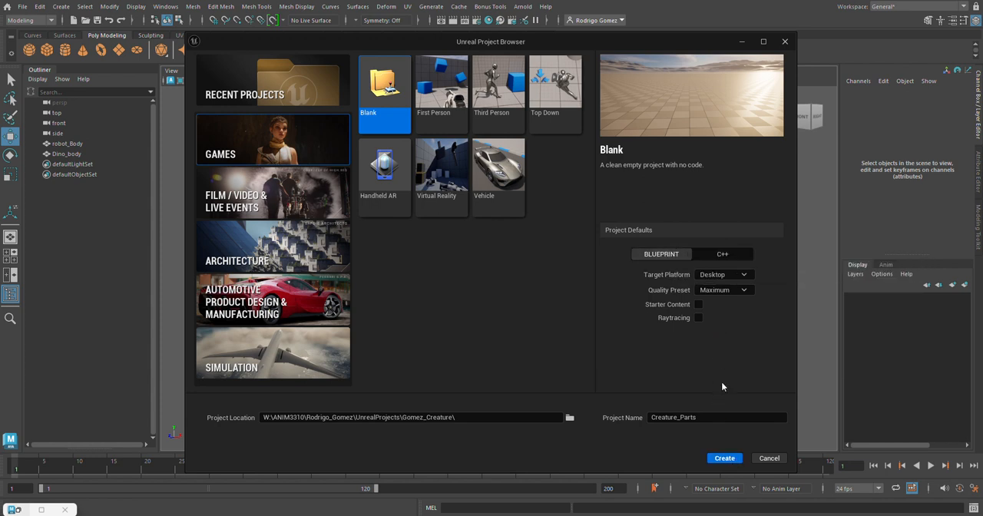
# Create the Creature_Parts project from the Blank template with the Desktop platform and Maximum quality preset.
pyautogui.click(726, 461)
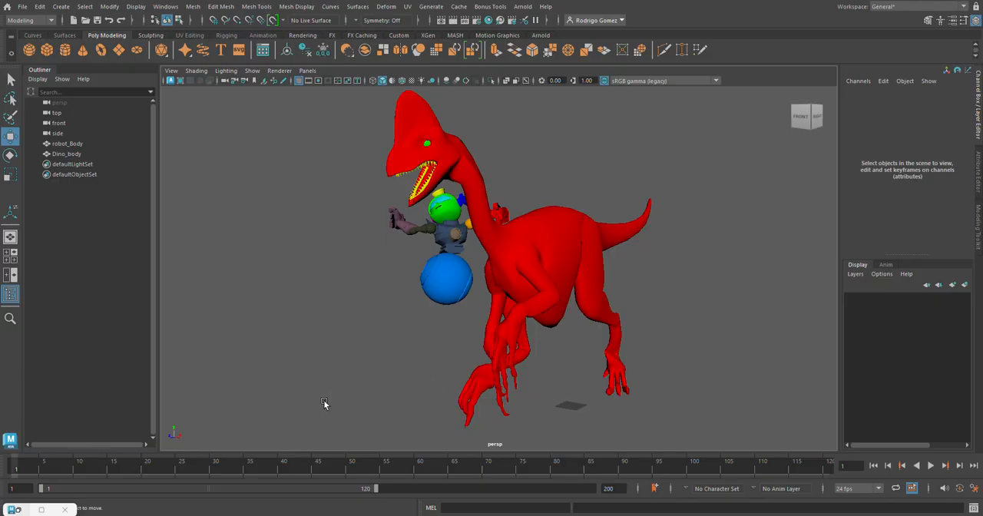
# Switch to File Explorer and open the ANIM3310 folder on the Classes (W:) drive.
pyautogui.moveTo(221, 515)
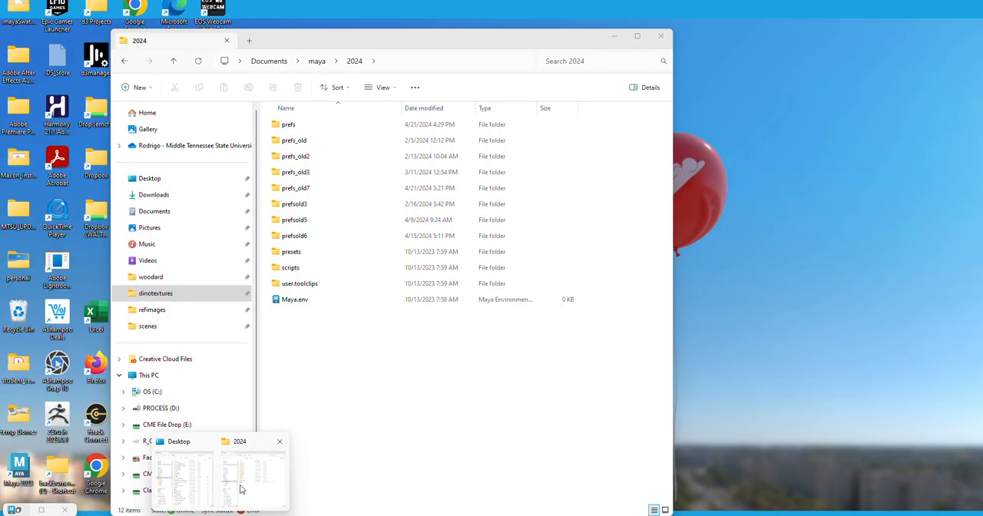
pyautogui.click(246, 480)
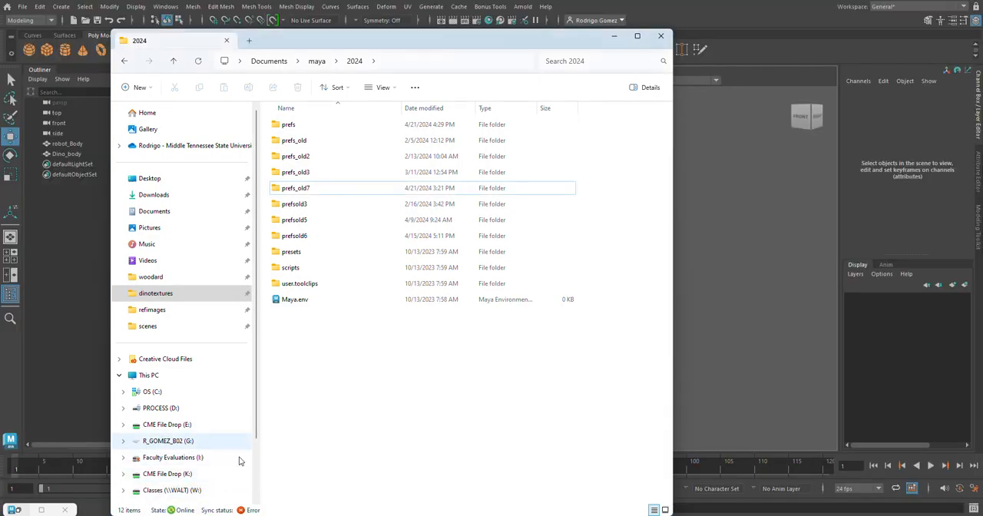
pyautogui.scroll(-2, 196, 384)
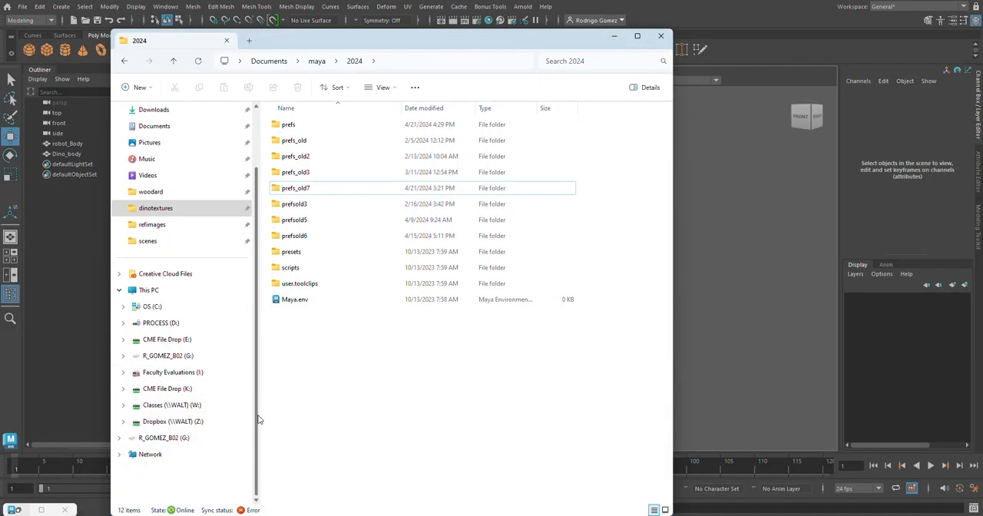
pyautogui.click(198, 407)
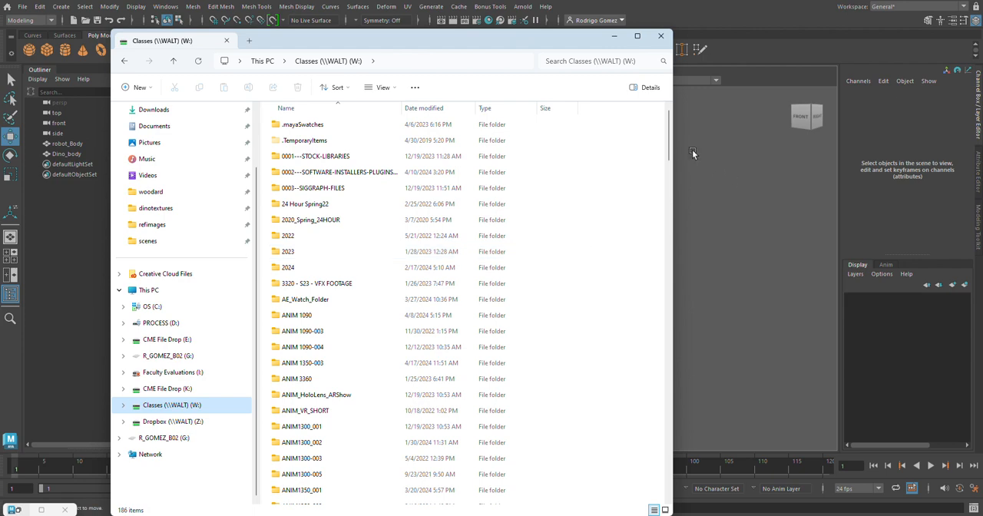
pyautogui.scroll(-1, 668, 177)
pyautogui.scroll(-7, 669, 177)
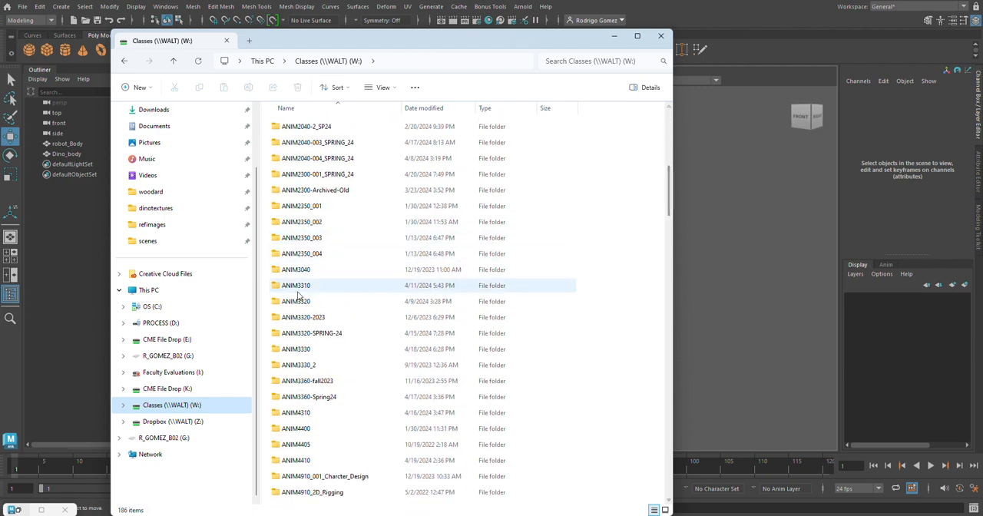
pyautogui.doubleClick(290, 285)
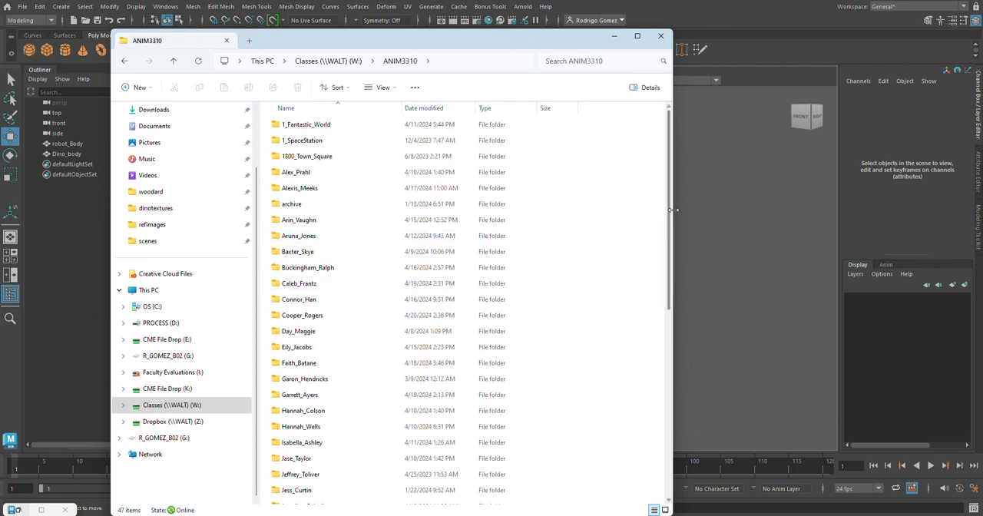
# Examine the contents of the Creature_Parts folder under the instructor's UnrealProjects and _Creature folders, and return to Maya.
pyautogui.scroll(-4, 653, 299)
pyautogui.scroll(-2, 649, 327)
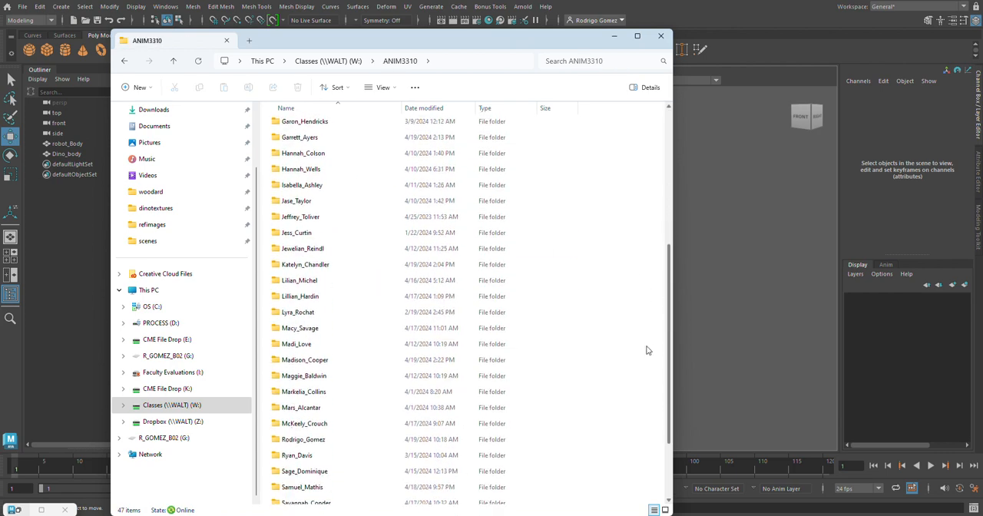
pyautogui.click(282, 413)
pyautogui.doubleClick(282, 413)
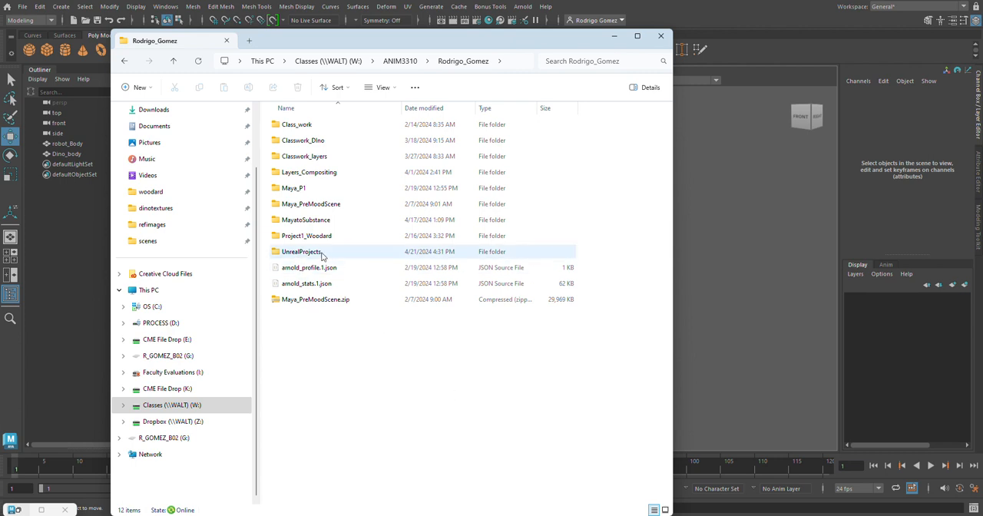
pyautogui.doubleClick(316, 254)
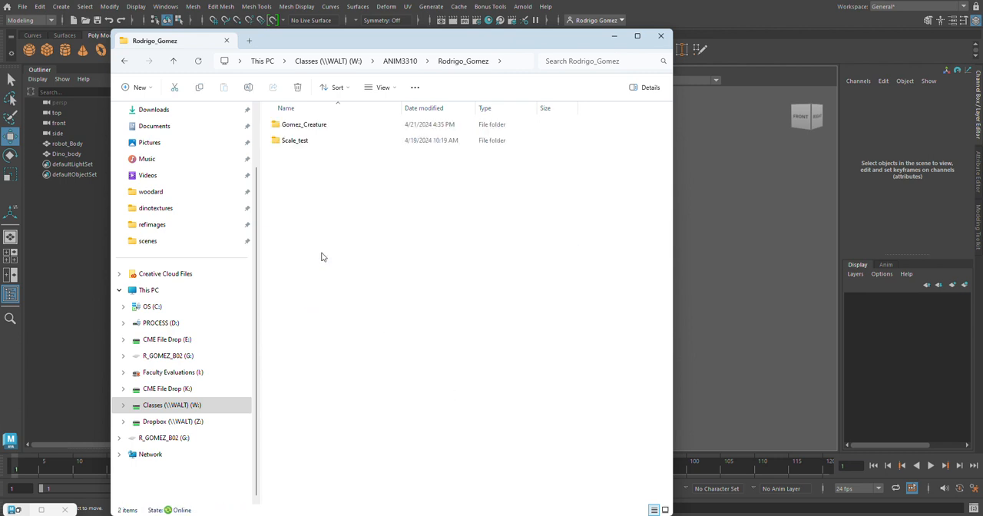
pyautogui.doubleClick(316, 125)
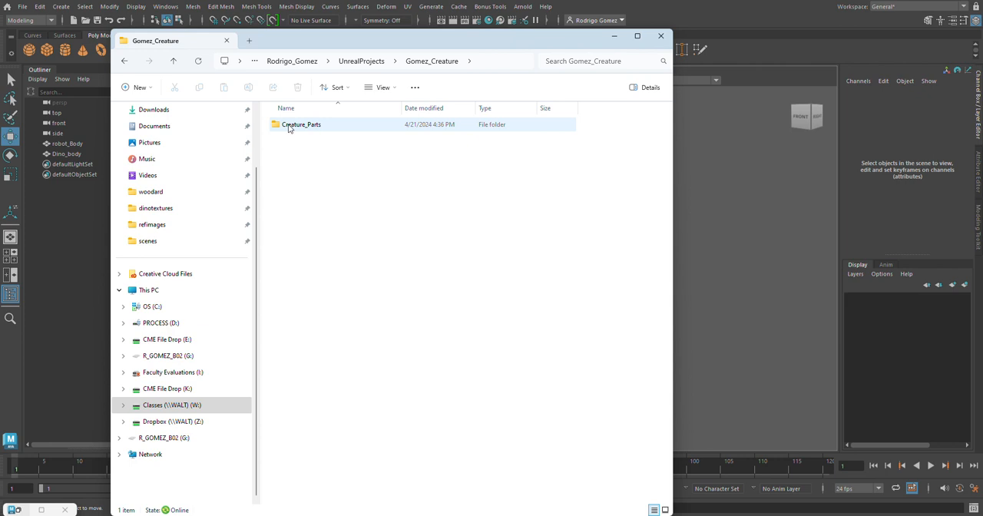
pyautogui.doubleClick(290, 126)
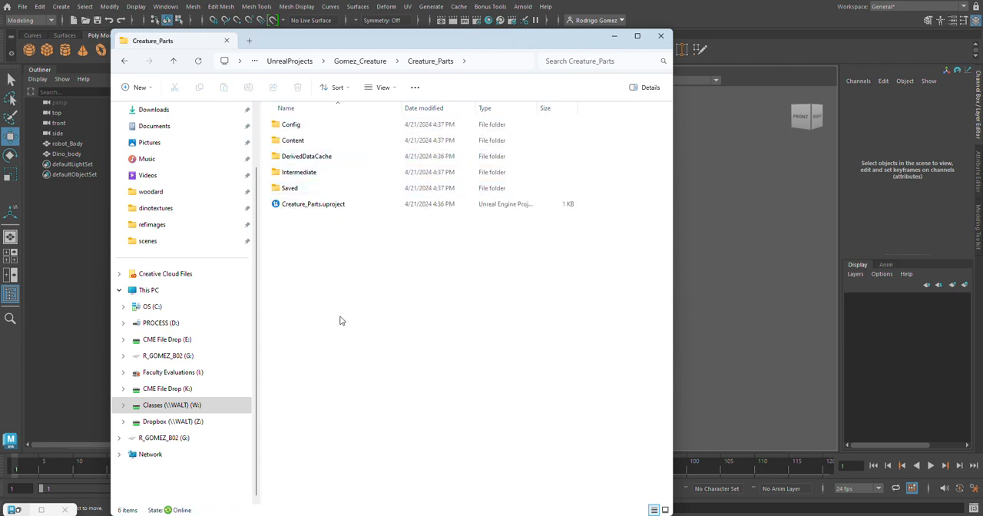
pyautogui.click(79, 329)
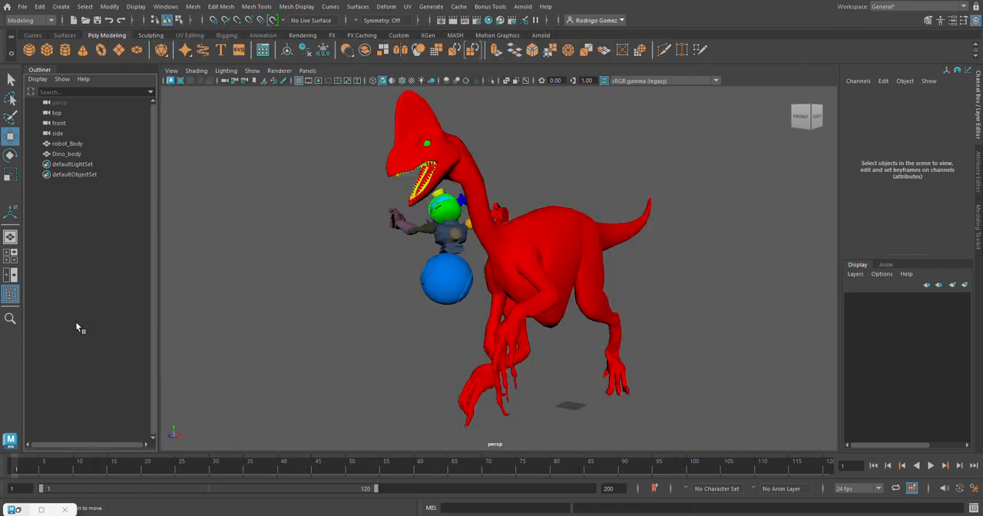
# Start setting the Unreal project for sending FBX assets and browse to the ANIM3310 folder on Classes (W:).
pyautogui.click(23, 6)
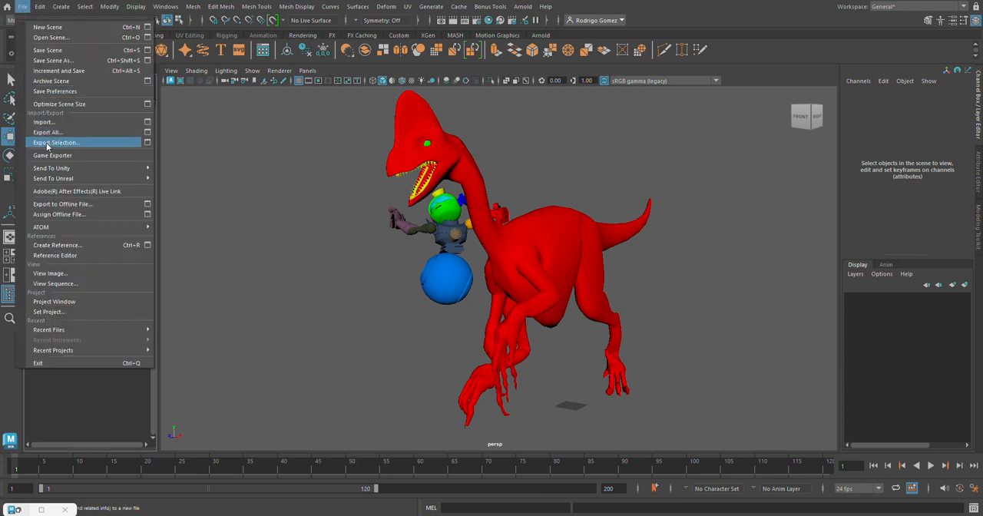
pyautogui.moveTo(52, 180)
pyautogui.click(203, 201)
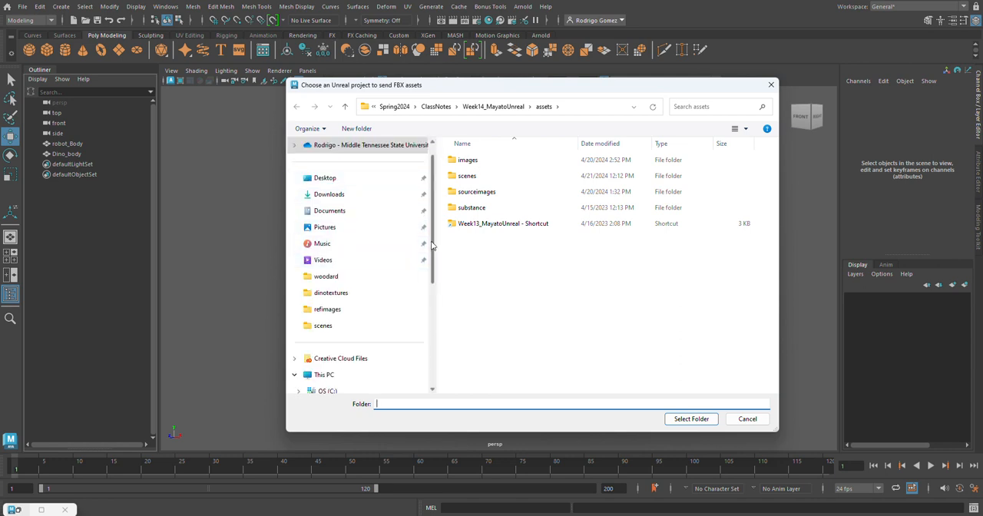
pyautogui.moveTo(434, 248); pyautogui.dragTo(432, 348)
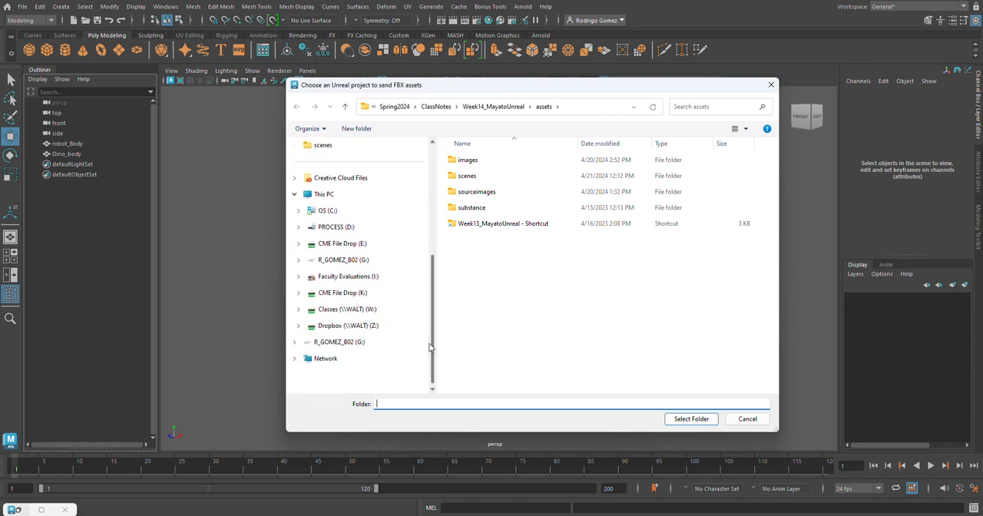
pyautogui.click(367, 315)
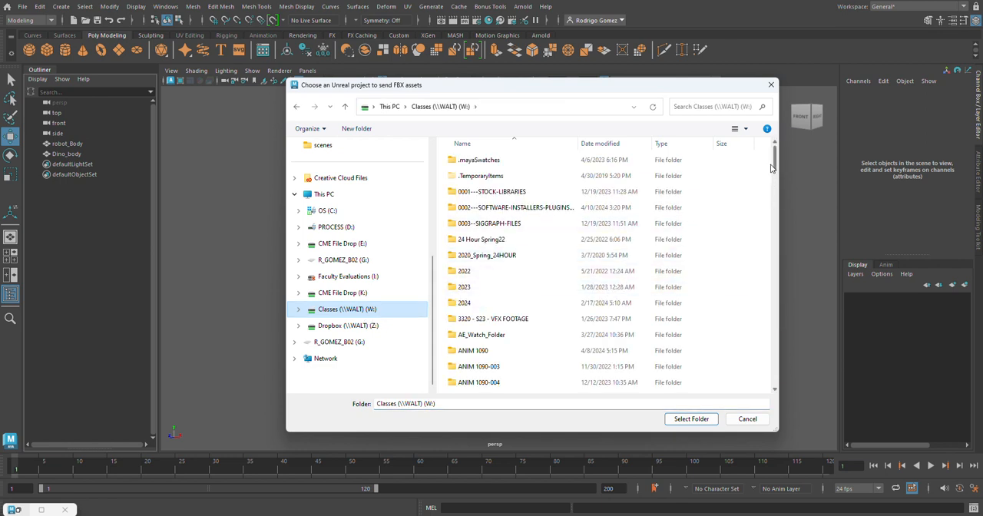
pyautogui.moveTo(774, 165); pyautogui.dragTo(776, 201)
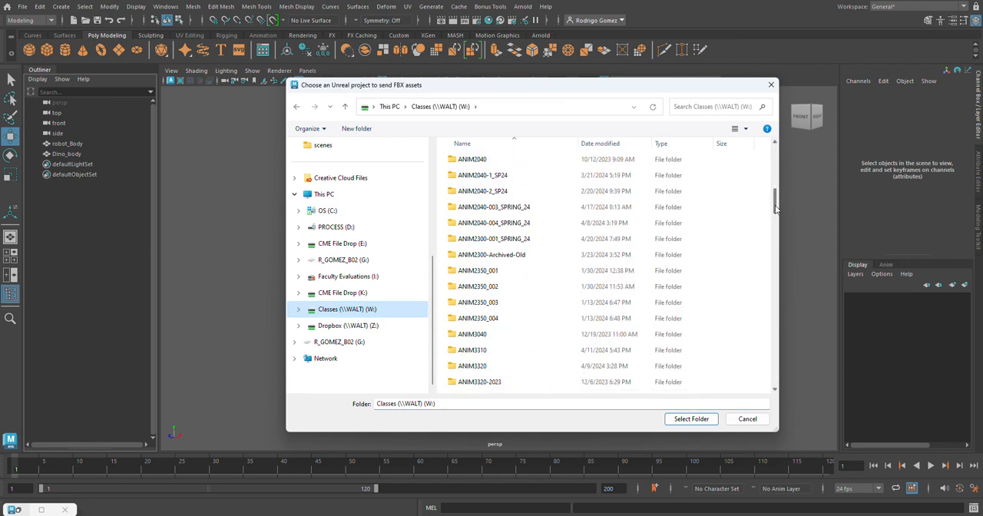
pyautogui.doubleClick(487, 349)
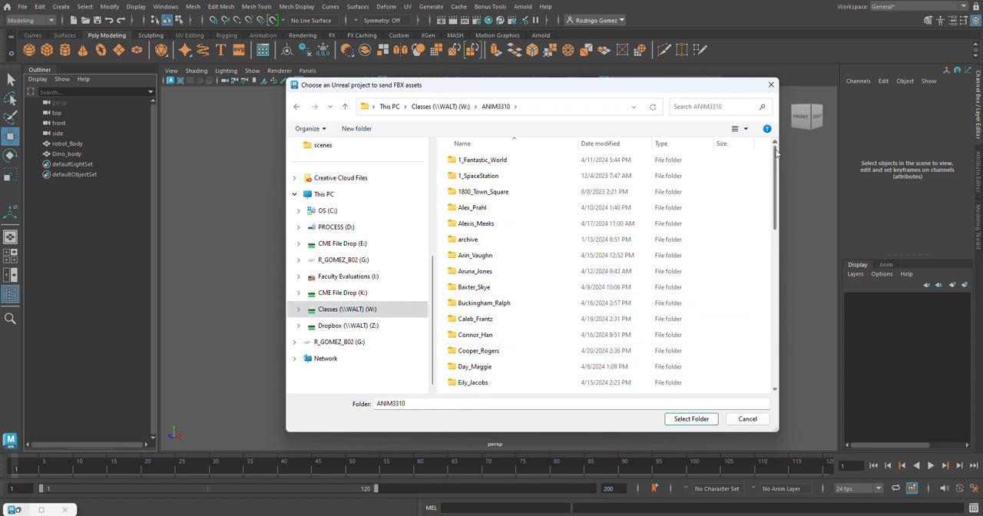
# Set the Creature_Parts folder, inside the instructor's UnrealProjects and _Creature folders, as the Unreal project.
pyautogui.moveTo(776, 152); pyautogui.dragTo(760, 291)
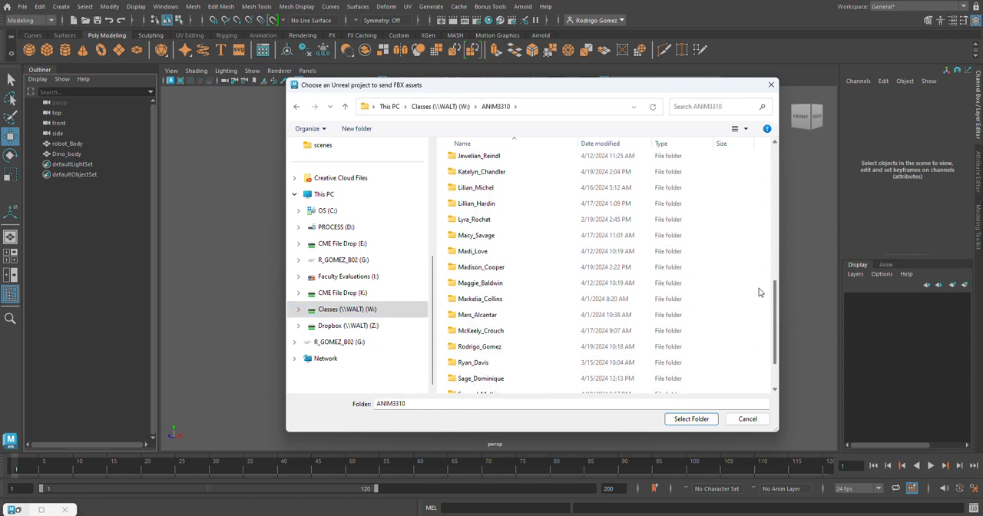
pyautogui.scroll(-1, 759, 292)
pyautogui.doubleClick(494, 310)
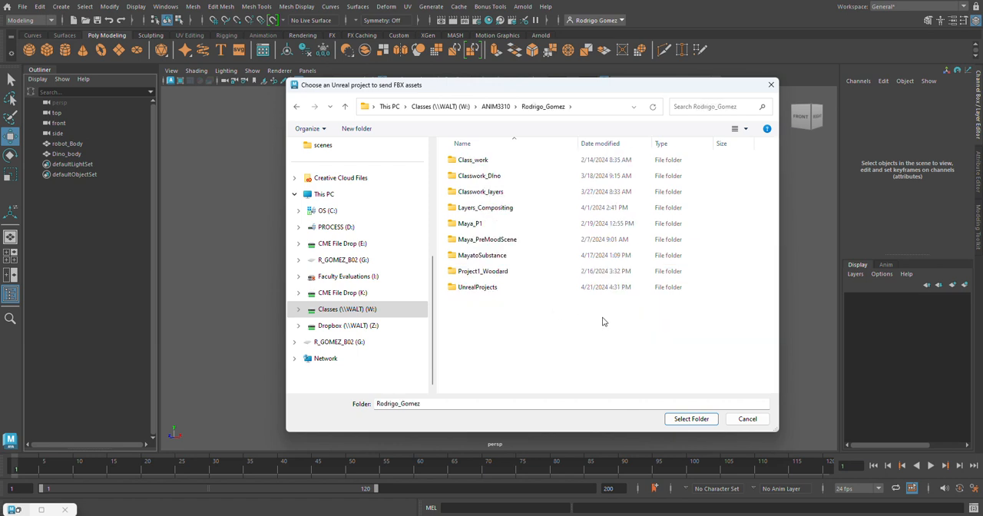
pyautogui.doubleClick(478, 289)
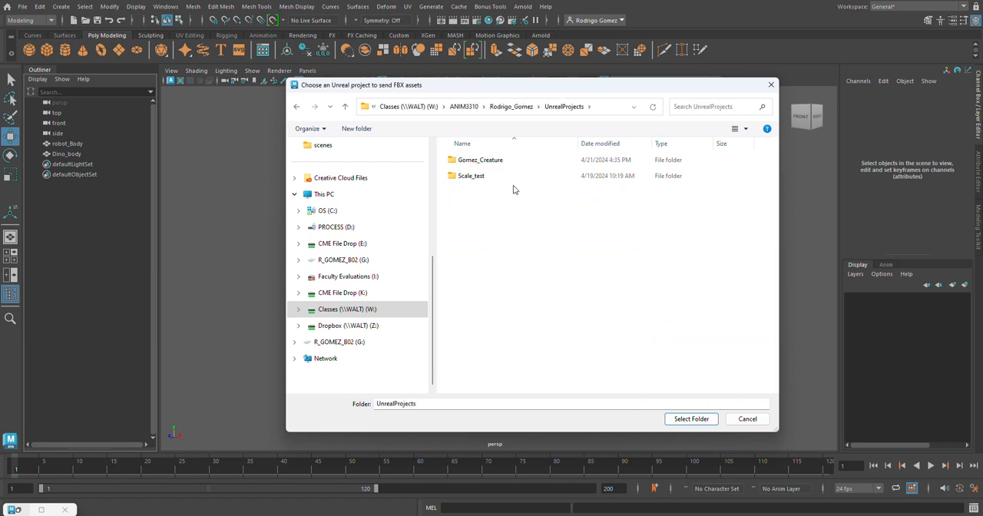
pyautogui.doubleClick(495, 163)
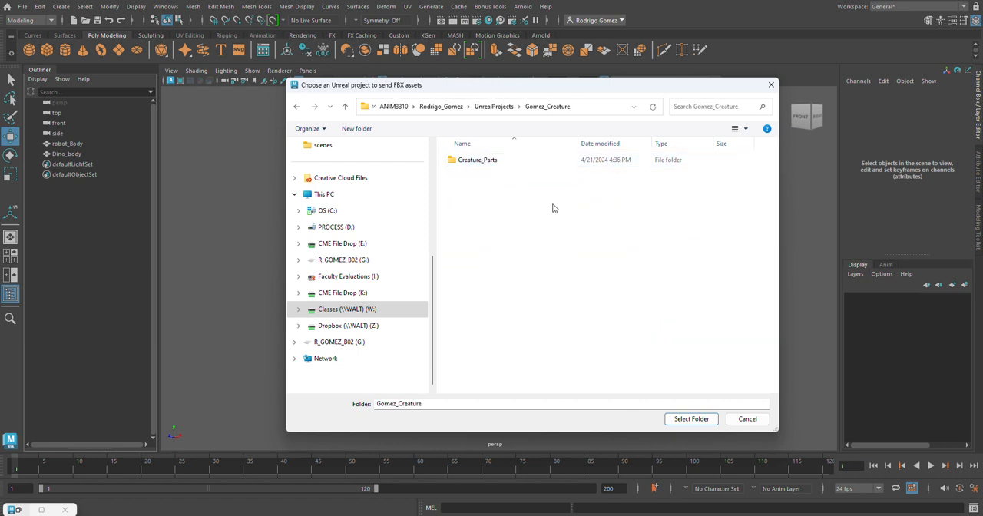
pyautogui.doubleClick(485, 162)
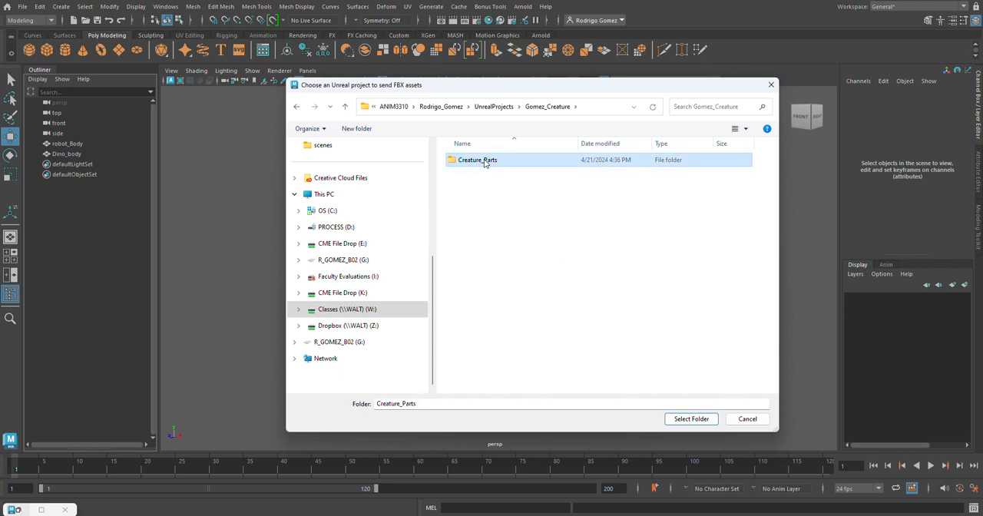
pyautogui.click(692, 419)
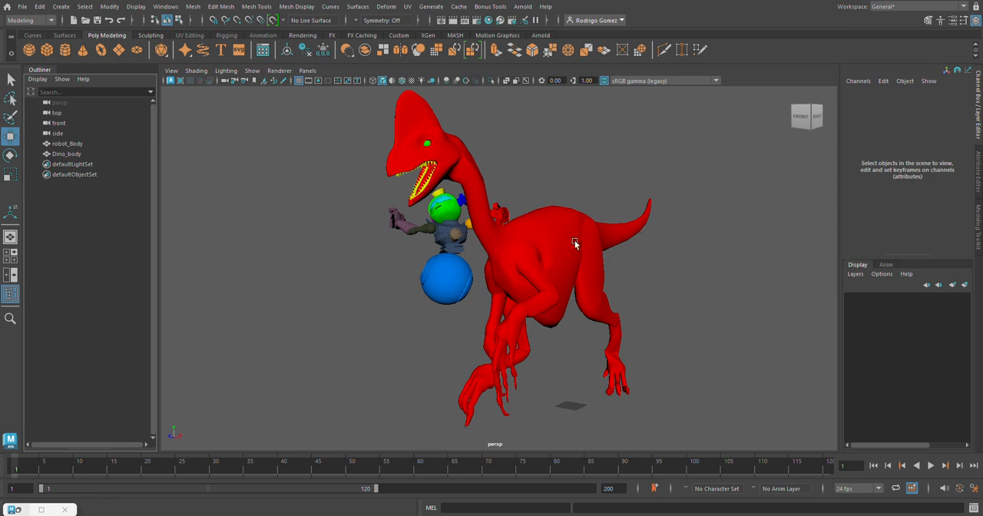
# Send only the Dino_body mesh to Unreal, saving it as the FBX file Dino_posed in the project's Import folder.
pyautogui.click(553, 222)
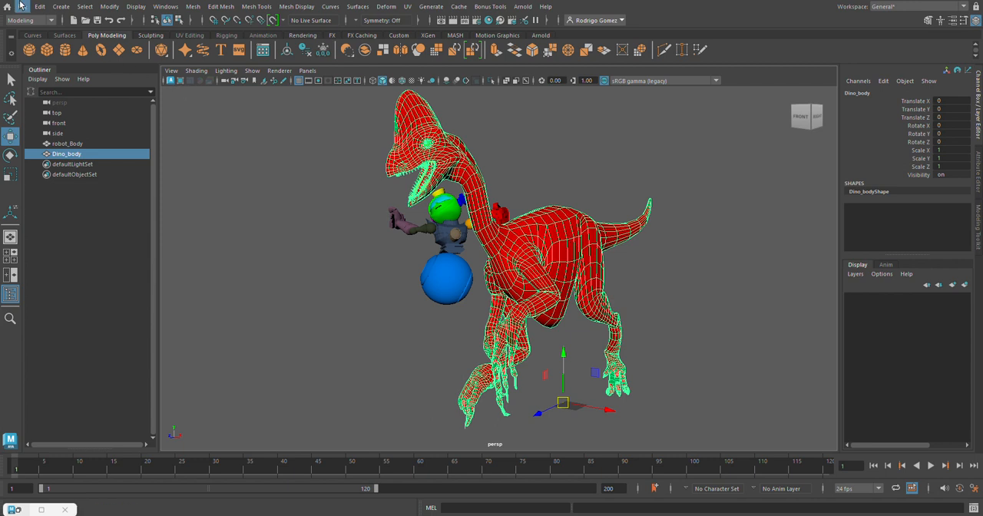
pyautogui.click(22, 6)
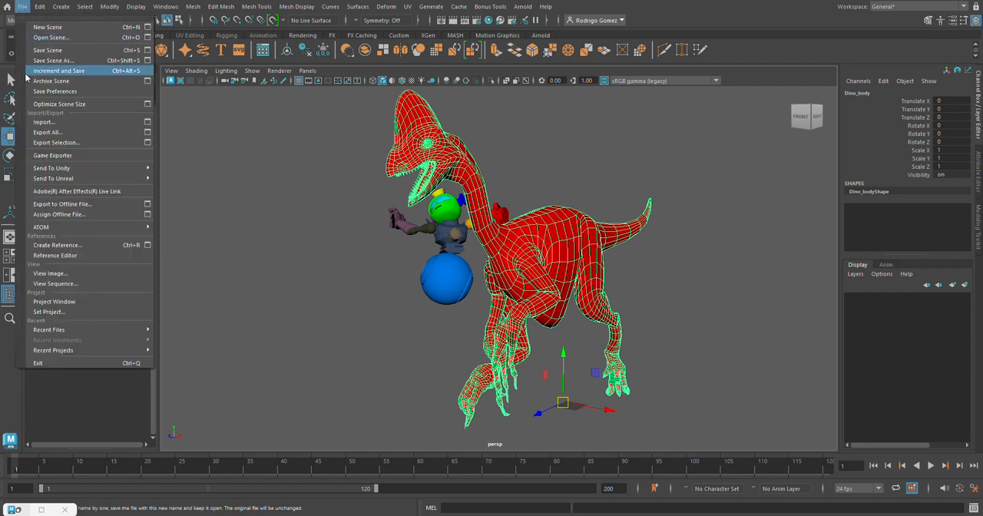
pyautogui.moveTo(72, 179)
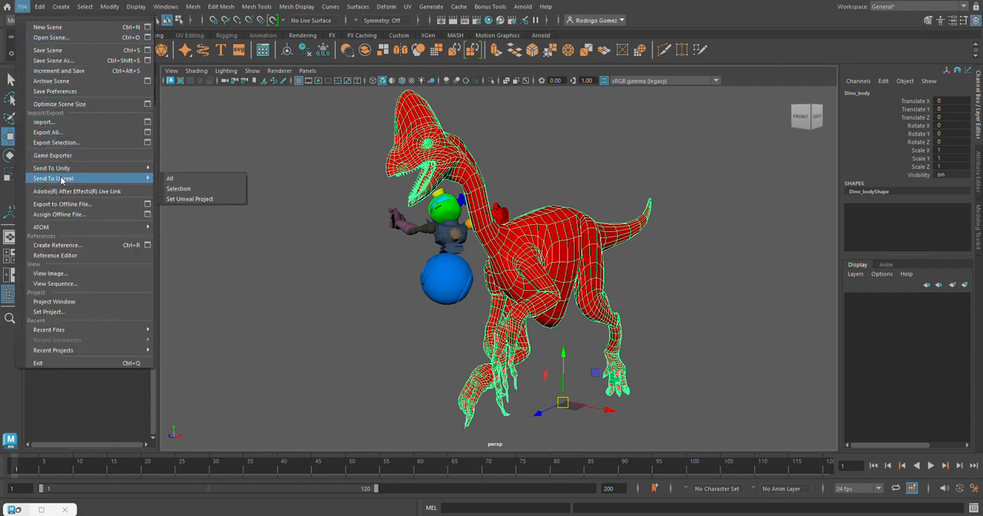
pyautogui.click(191, 189)
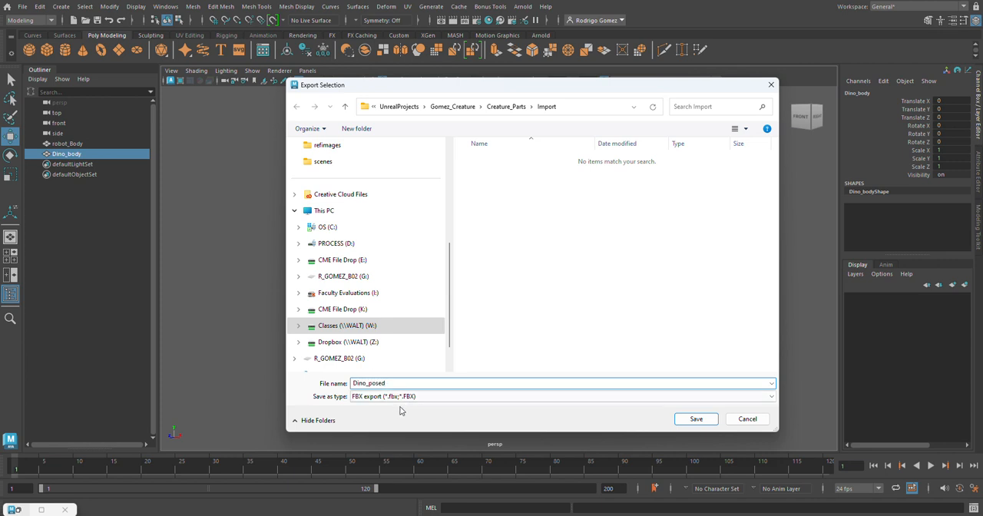
pyautogui.press('Tab')
pyautogui.click(693, 420)
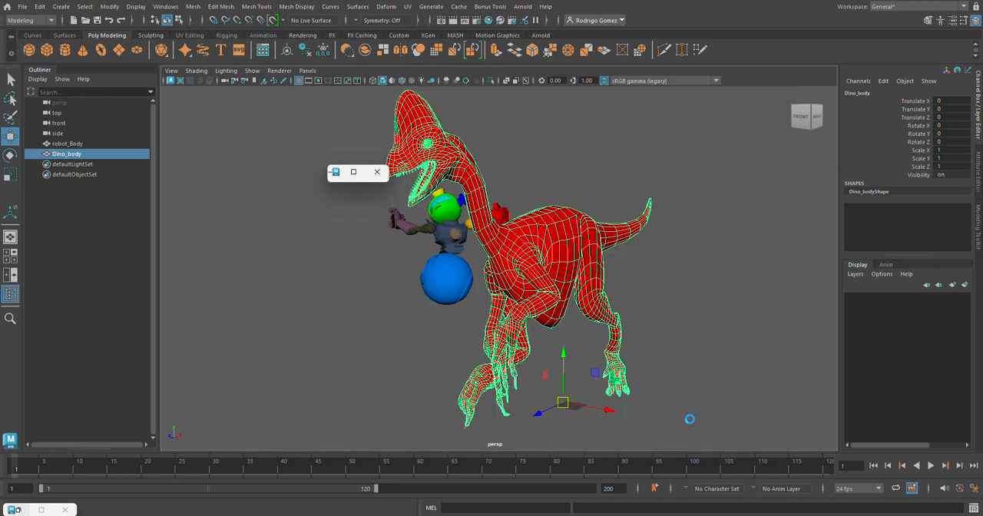
# Review the geometry options of the dinosaur's FBX export and turn off the Animation option.
pyautogui.moveTo(515, 175); pyautogui.dragTo(571, 92)
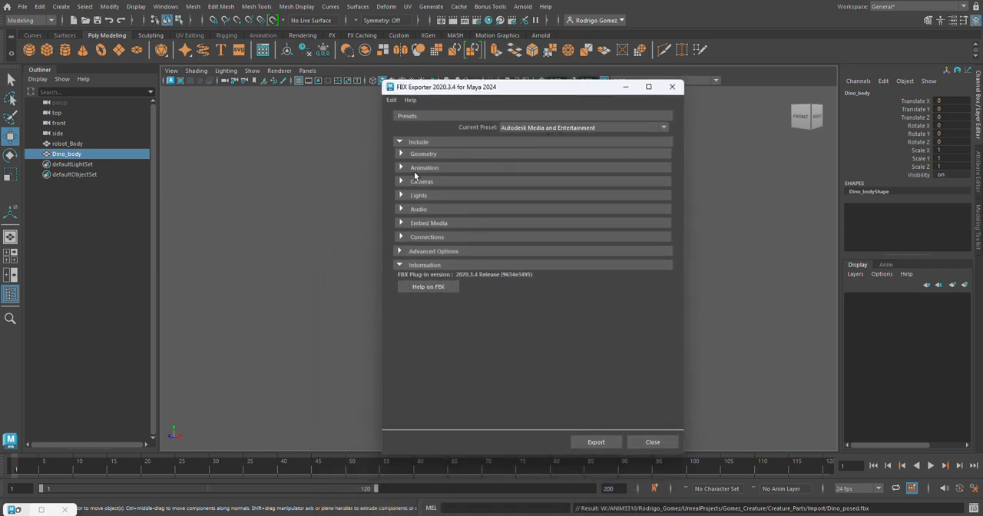
pyautogui.click(401, 155)
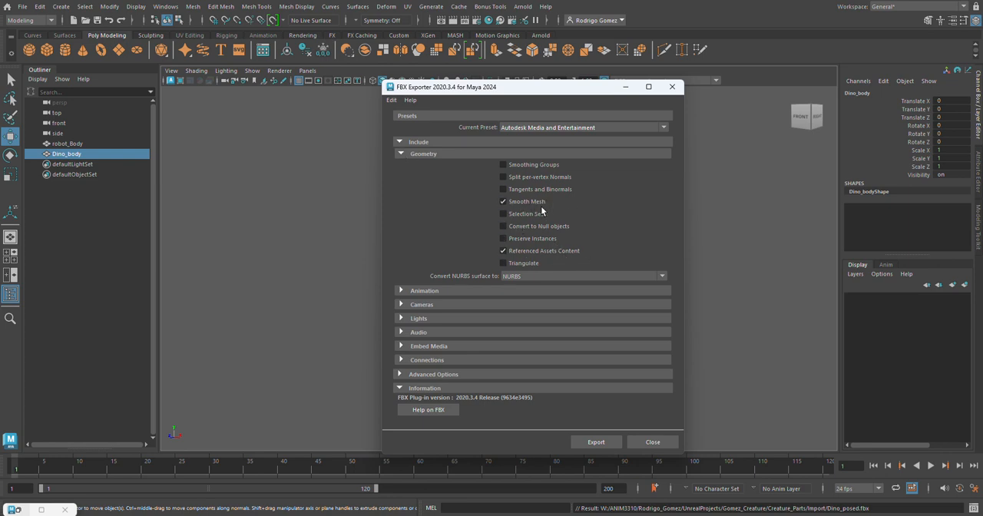
pyautogui.click(401, 155)
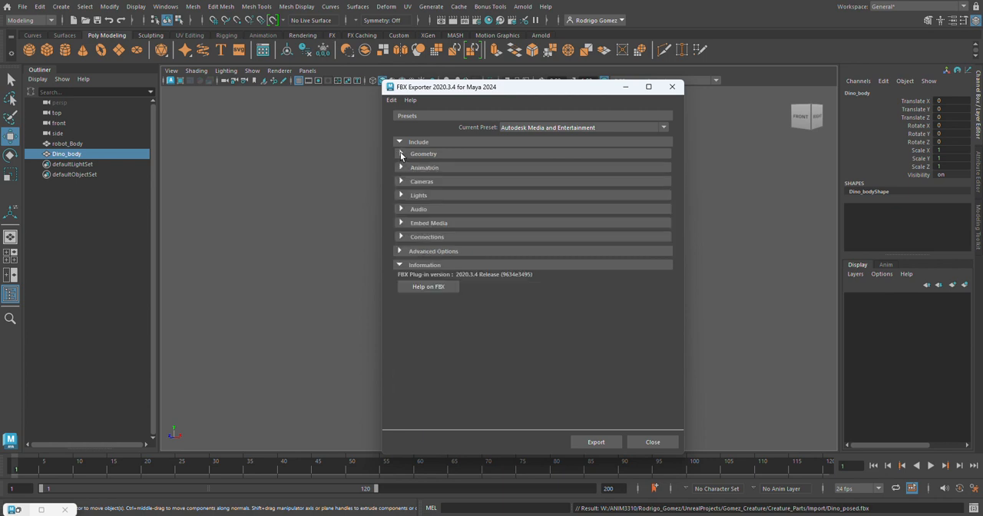
pyautogui.click(400, 169)
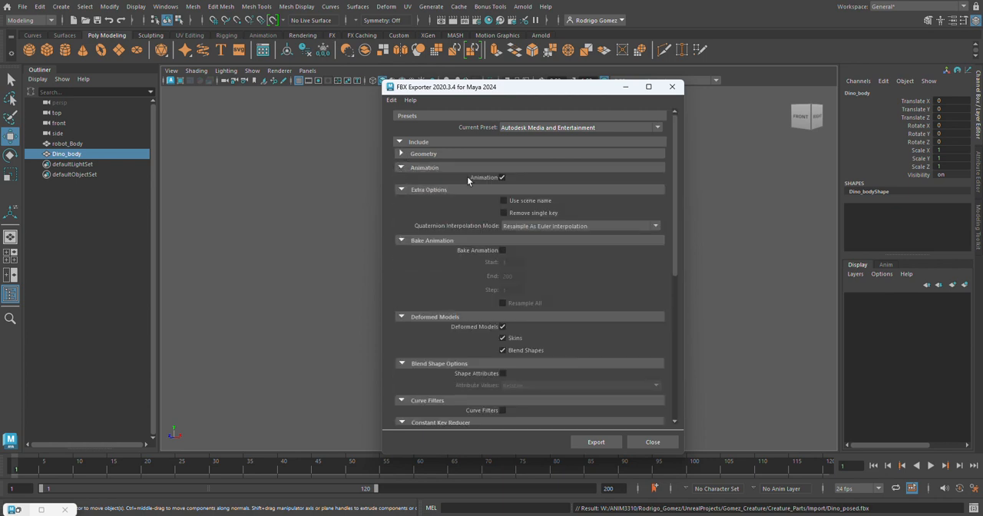
pyautogui.click(502, 177)
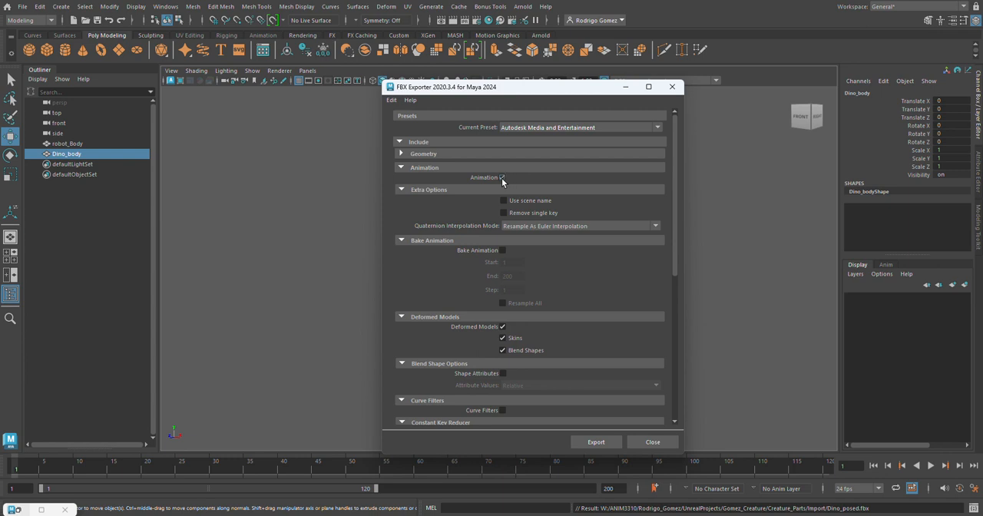
pyautogui.click(400, 168)
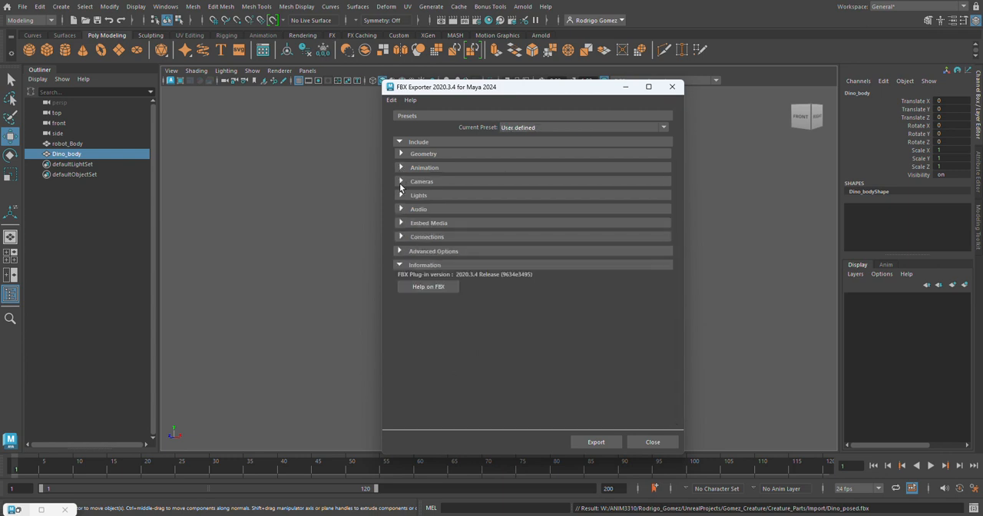
# Check the Cameras, Lights and Embed Media options and export the dinosaur to the FBX file.
pyautogui.click(400, 182)
pyautogui.click(400, 182)
pyautogui.click(401, 196)
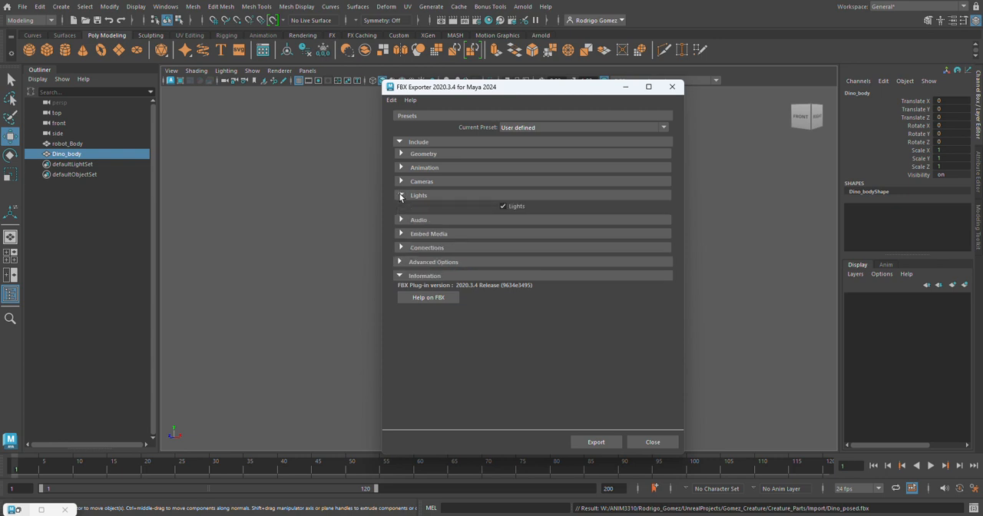
pyautogui.click(400, 196)
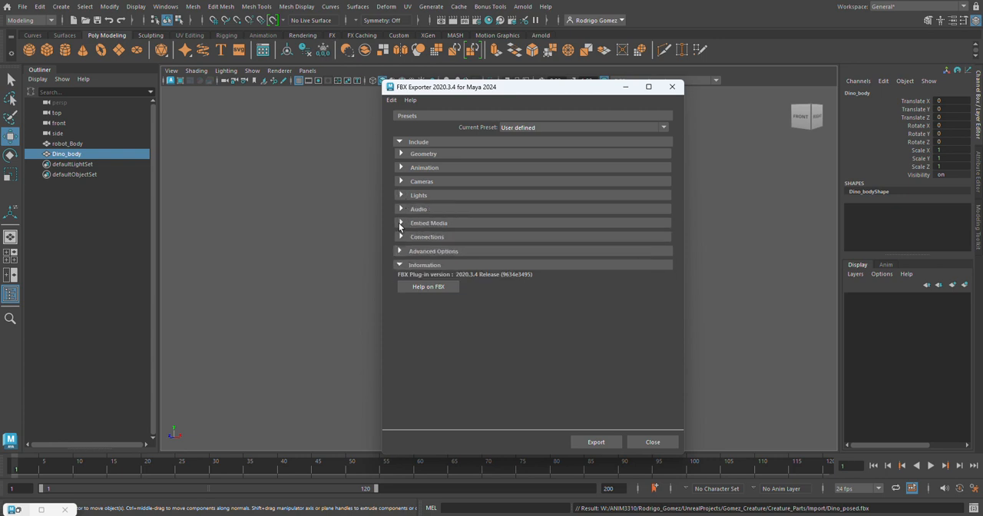
pyautogui.click(399, 223)
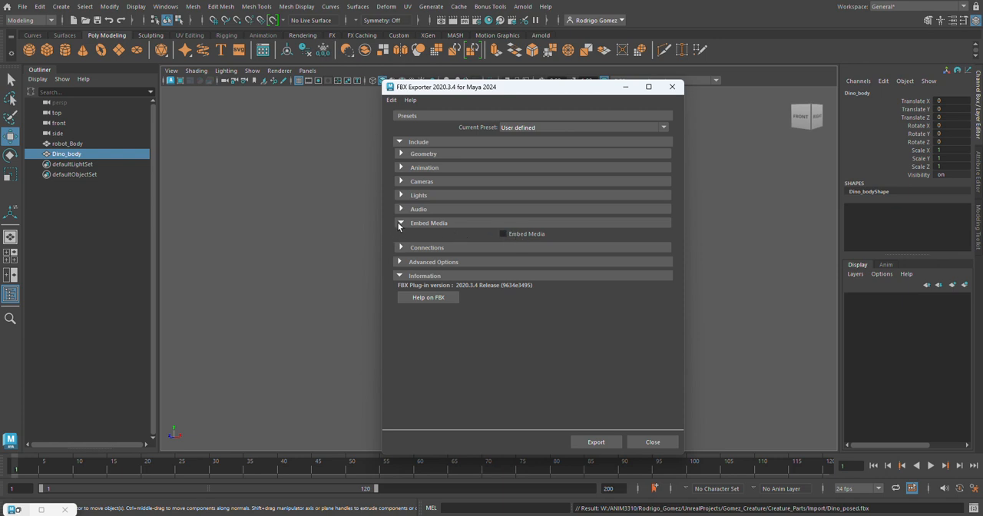
pyautogui.click(399, 224)
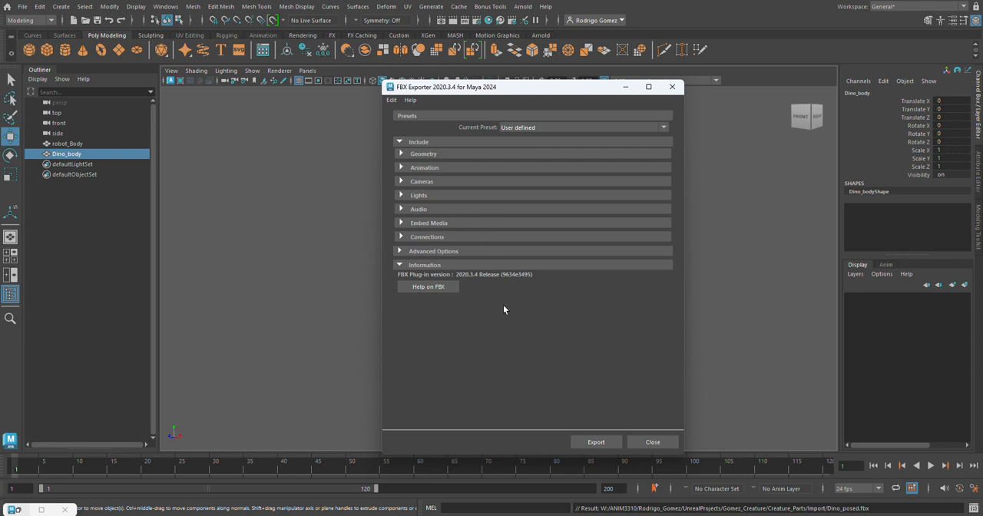
pyautogui.click(596, 441)
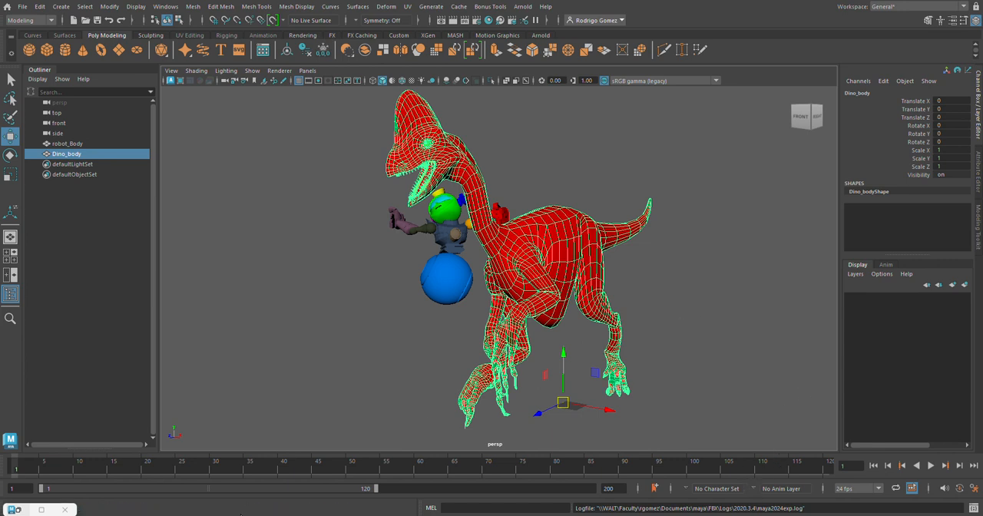
# Check the Creature_Parts project's Import folder in File Explorer for the exported dinosaur file, and return to Maya.
pyautogui.click(268, 488)
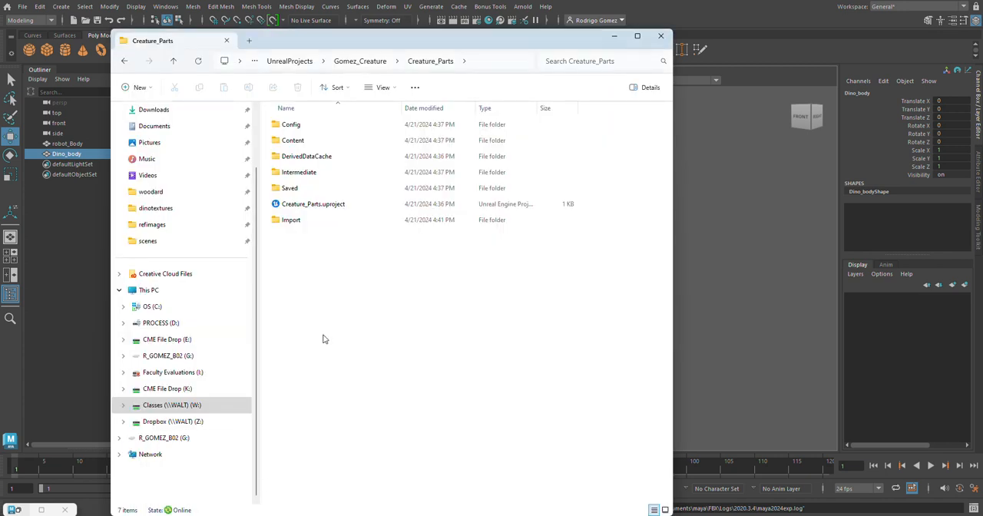
pyautogui.doubleClick(292, 223)
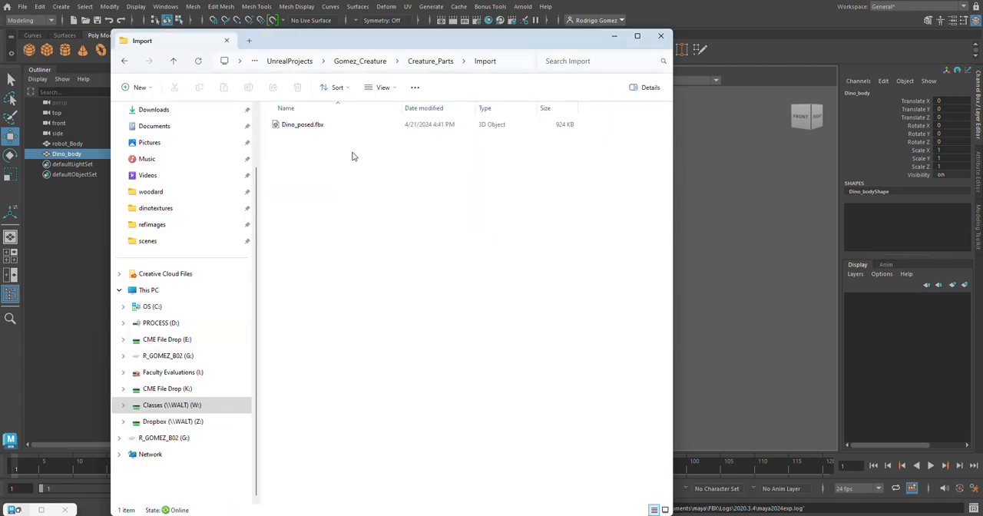
pyautogui.click(736, 19)
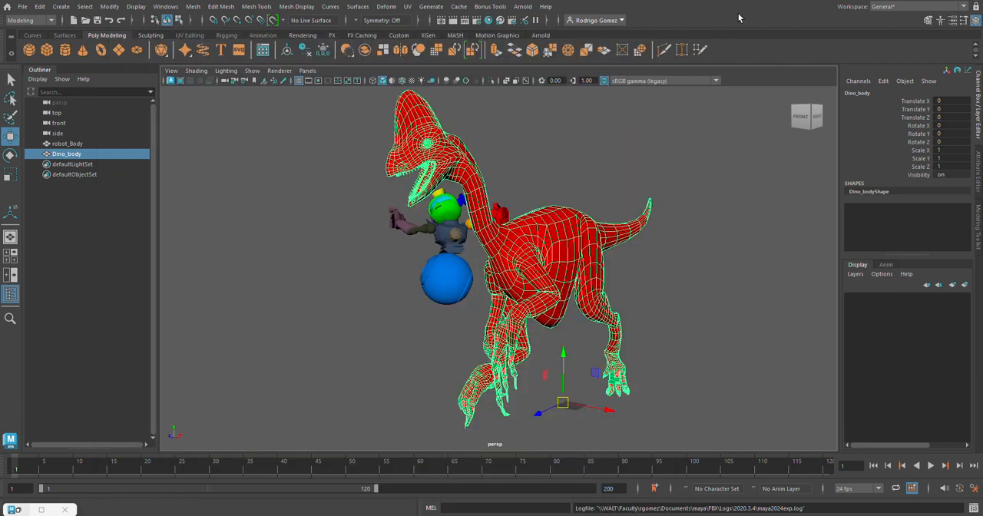
# Send only the robot_Body mesh to Unreal, saving it as the FBX file Robot_posed in the project's Import folder.
pyautogui.click(449, 262)
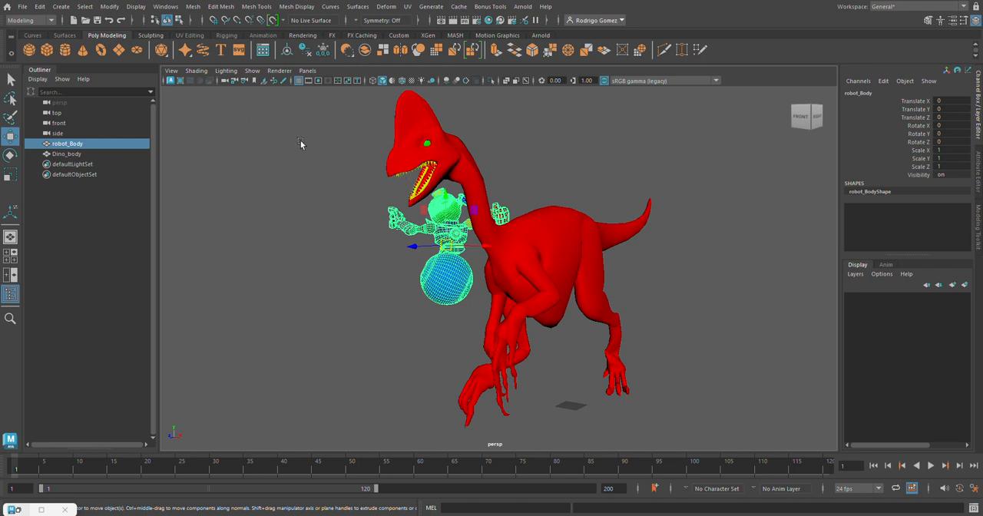
pyautogui.click(24, 8)
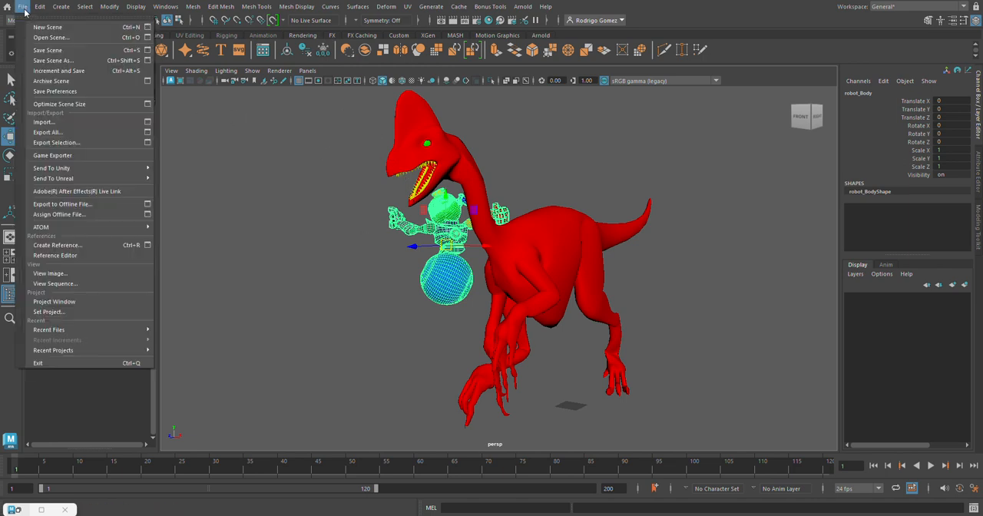
pyautogui.moveTo(70, 178)
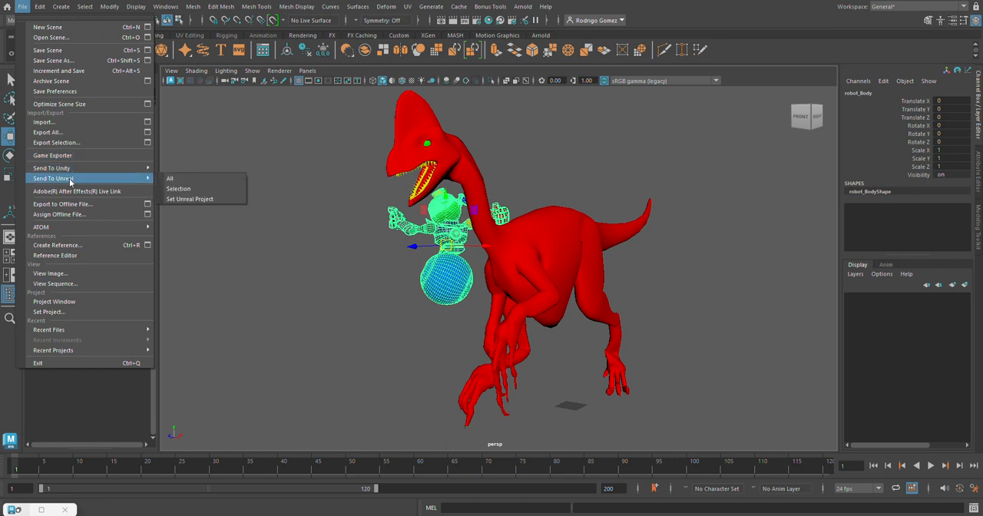
pyautogui.click(194, 190)
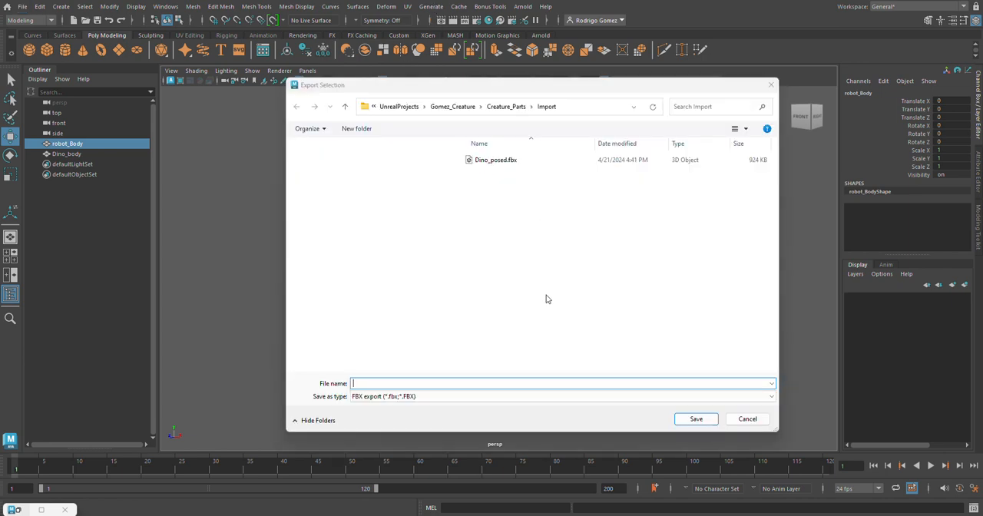
pyautogui.click(392, 384)
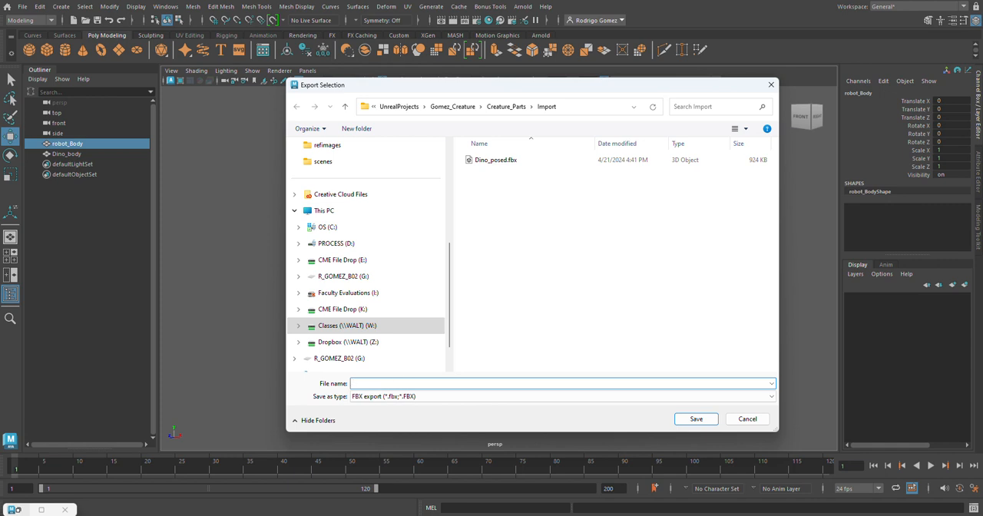
pyautogui.write('Robot_posed')
pyautogui.click(698, 421)
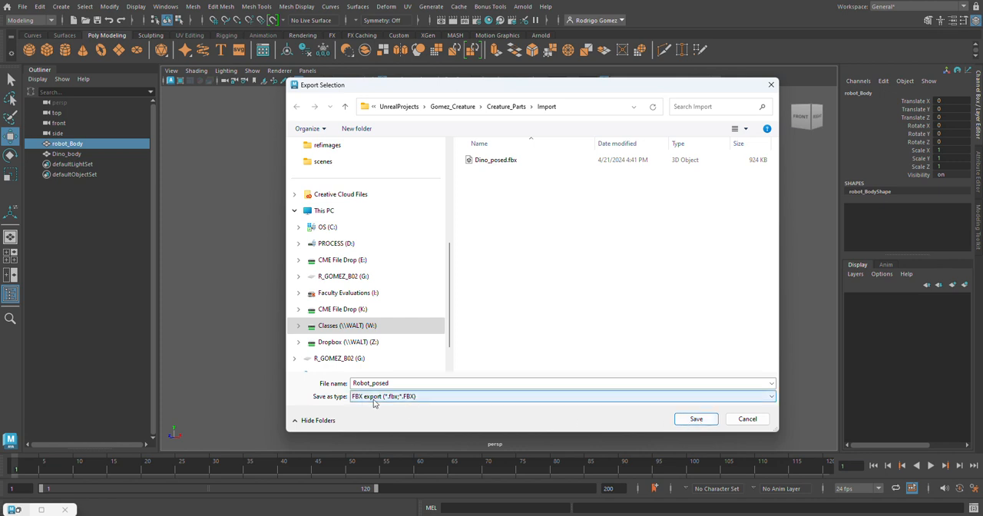
pyautogui.click(692, 419)
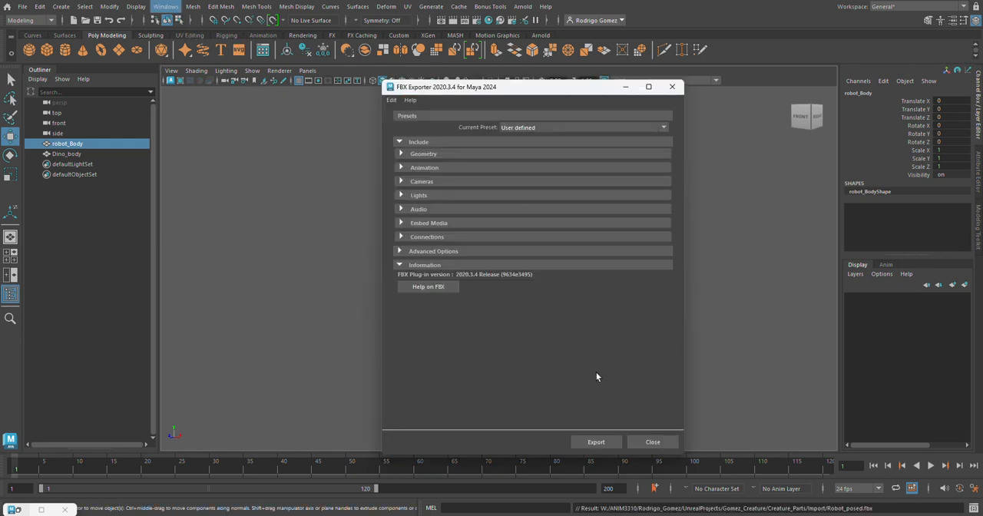
# Check the Geometry and Embed Media options and export the robot to the FBX file.
pyautogui.click(401, 153)
pyautogui.click(401, 153)
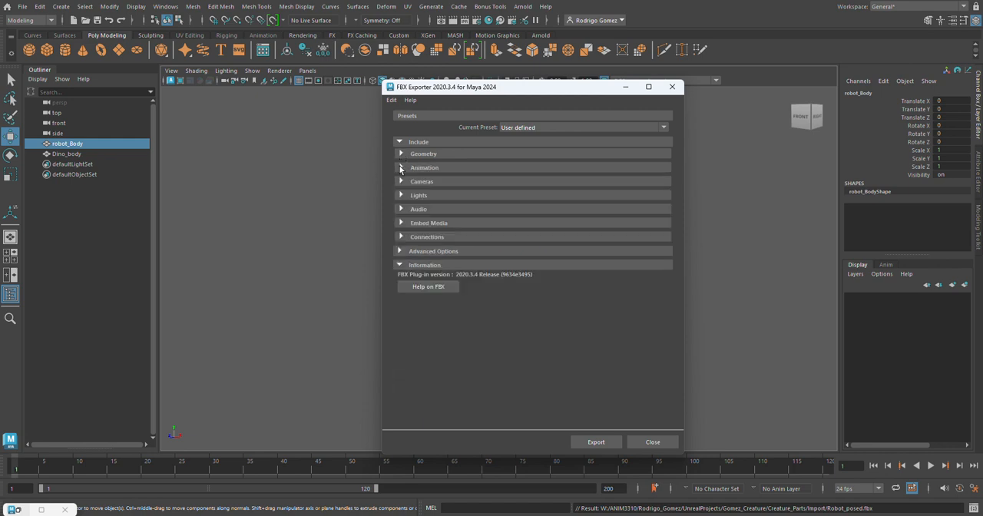
pyautogui.click(401, 224)
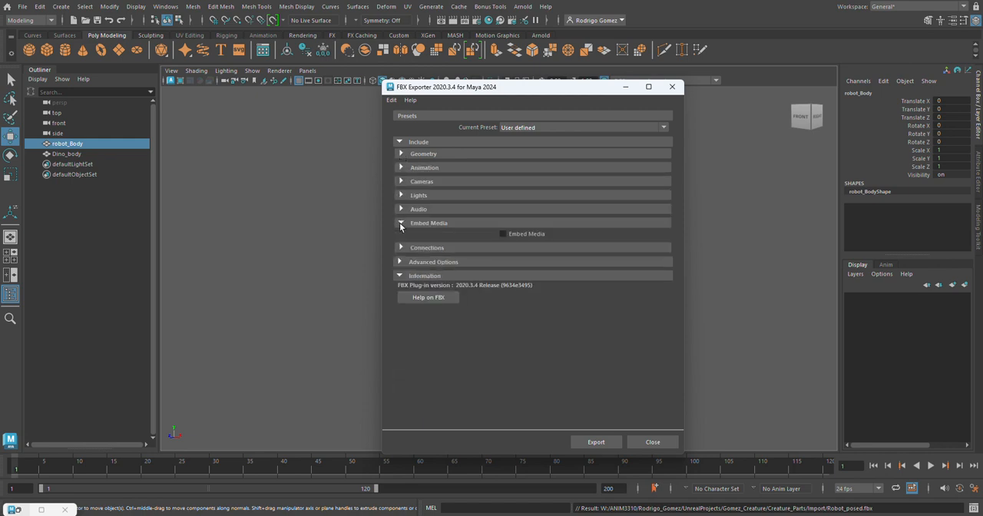
pyautogui.click(401, 224)
pyautogui.click(593, 443)
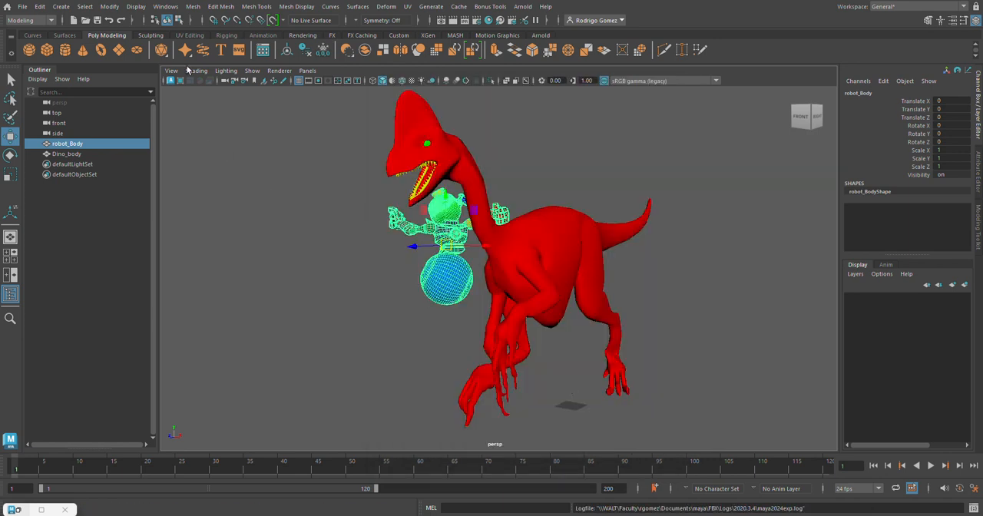
# Search the Plug-in Manager for fbx to check whether the FBX plug-ins are loaded, close it and deselect the robot.
pyautogui.click(166, 7)
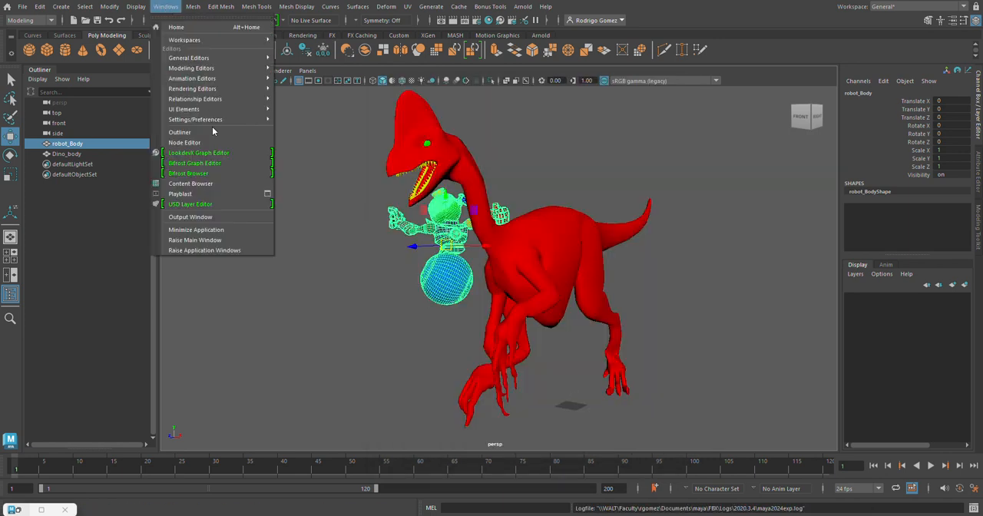
pyautogui.moveTo(214, 123)
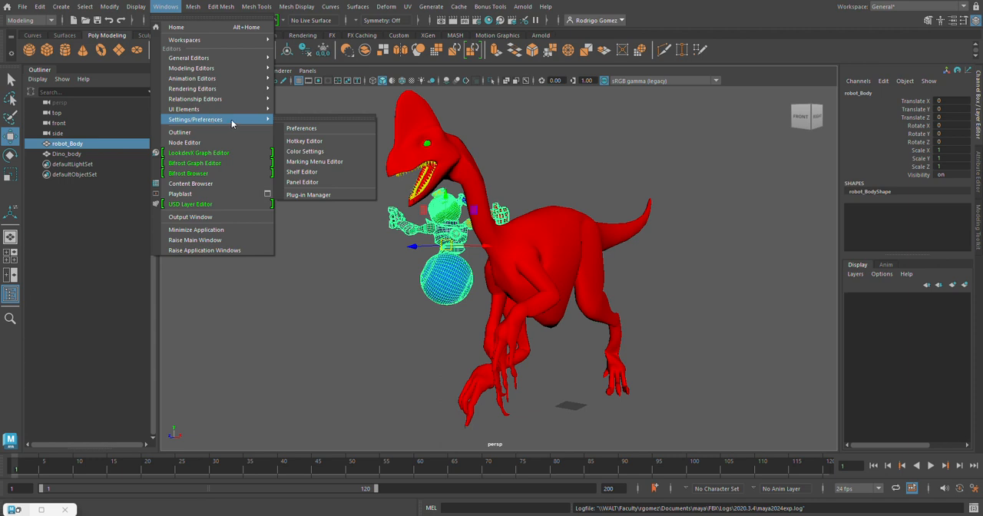
pyautogui.click(314, 197)
pyautogui.click(384, 200)
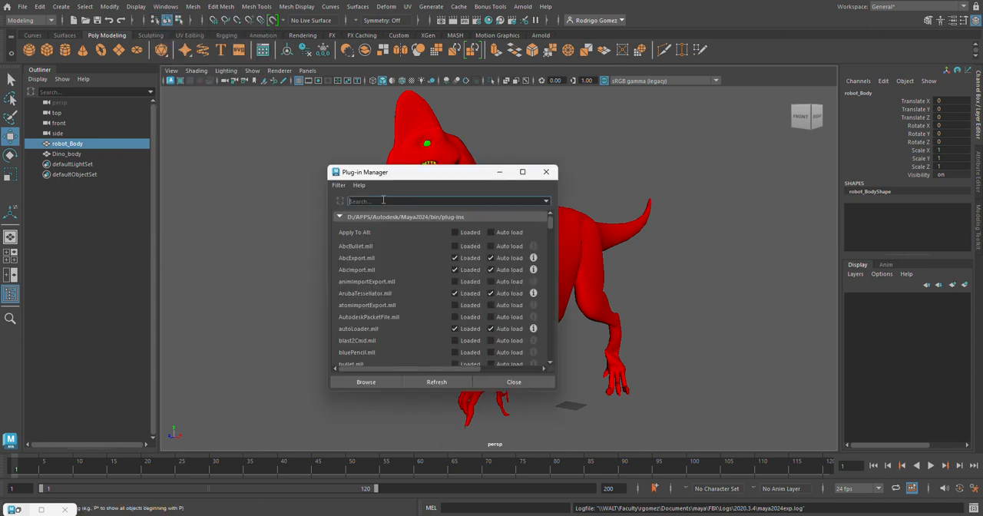
pyautogui.write('fbx')
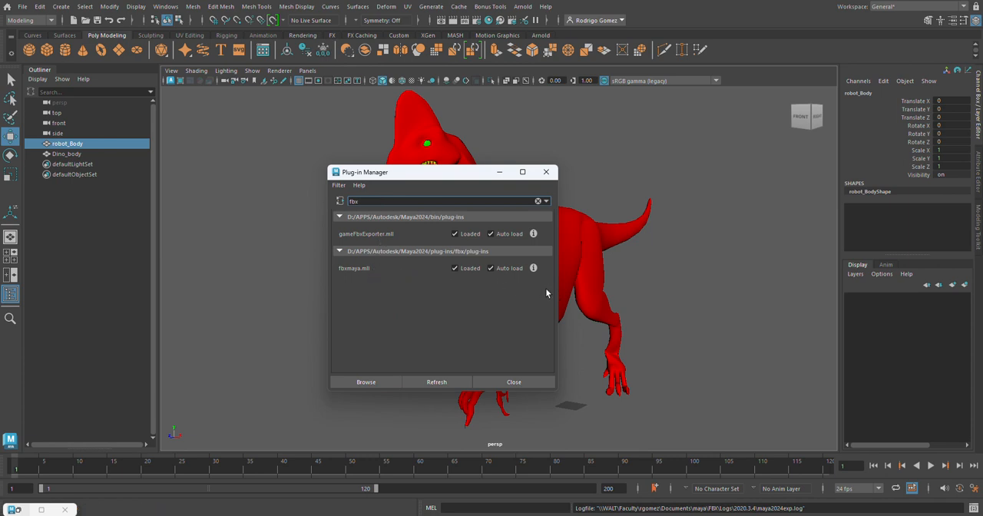
pyautogui.click(546, 172)
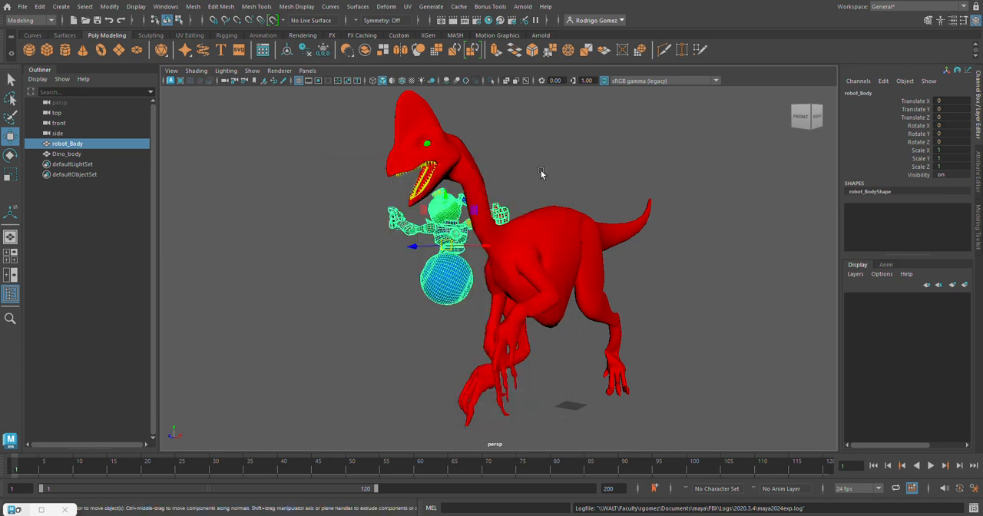
pyautogui.click(288, 201)
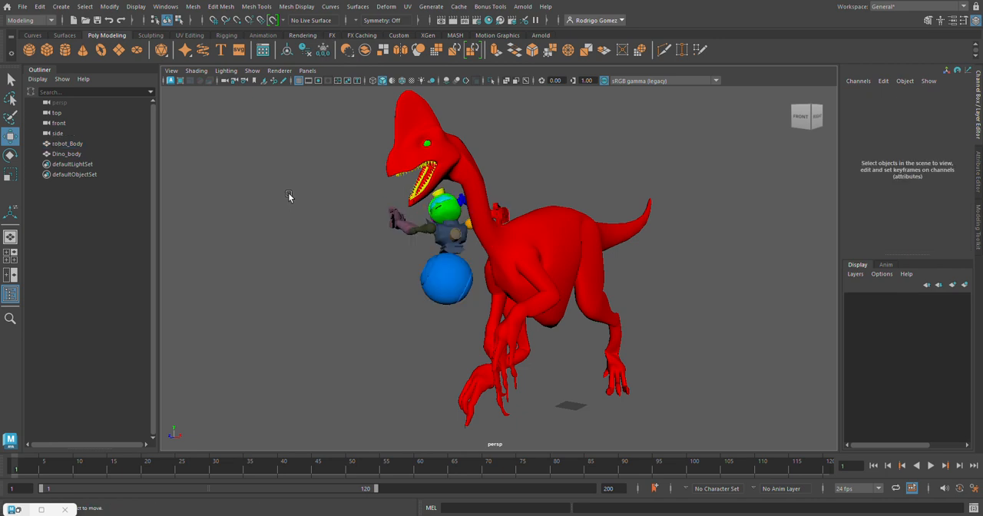